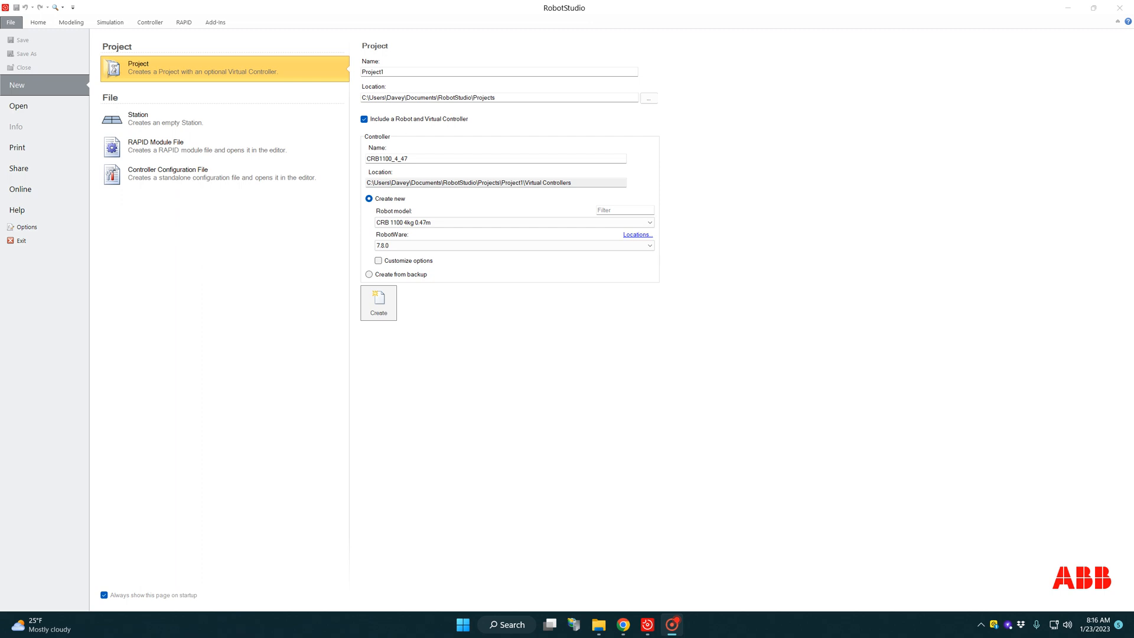
Step: Name the new project Signture_Lab and set its location to the USB Drive (I:)
{"action": "double_click", "coordinate": [390, 72]}
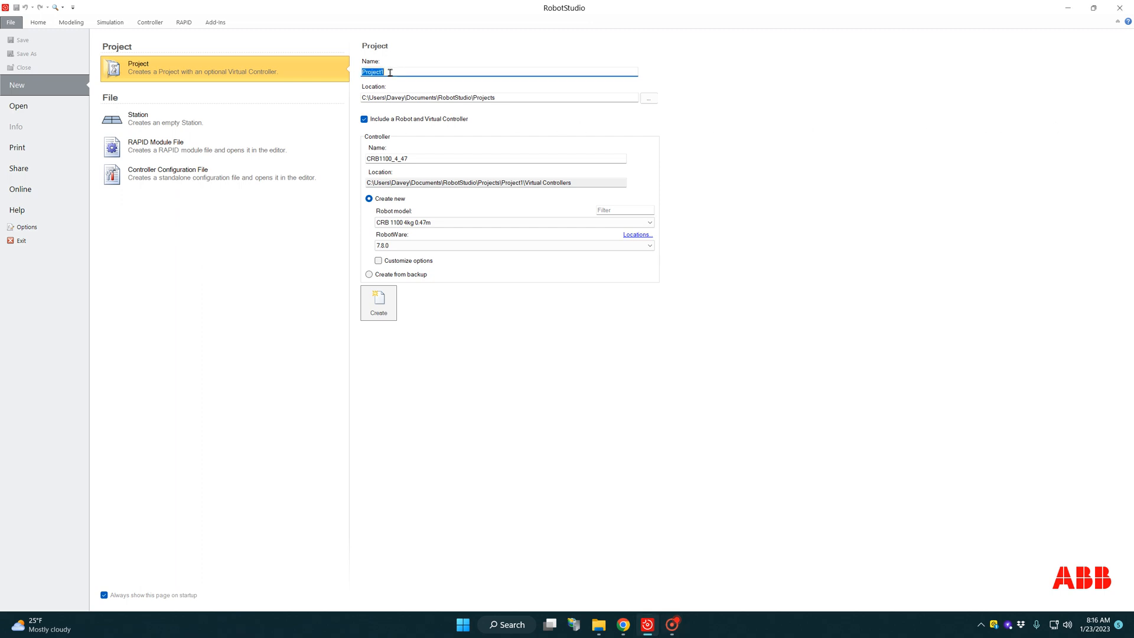
{"action": "type", "text": "Sign"}
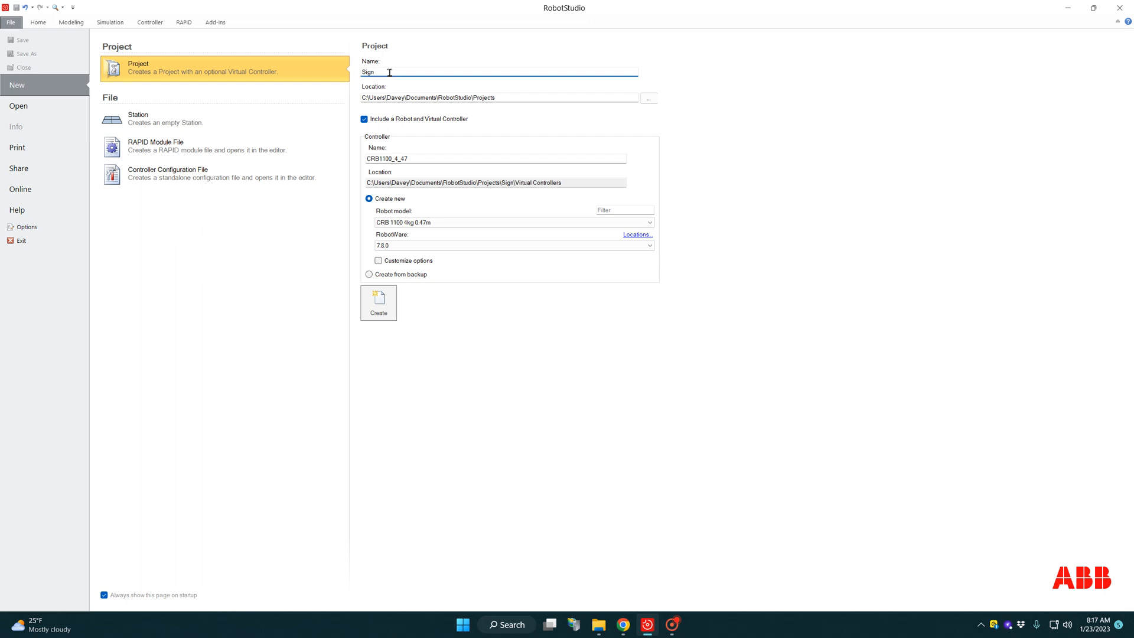
{"action": "type", "text": "ture_Lab"}
{"action": "left_click", "coordinate": [648, 98]}
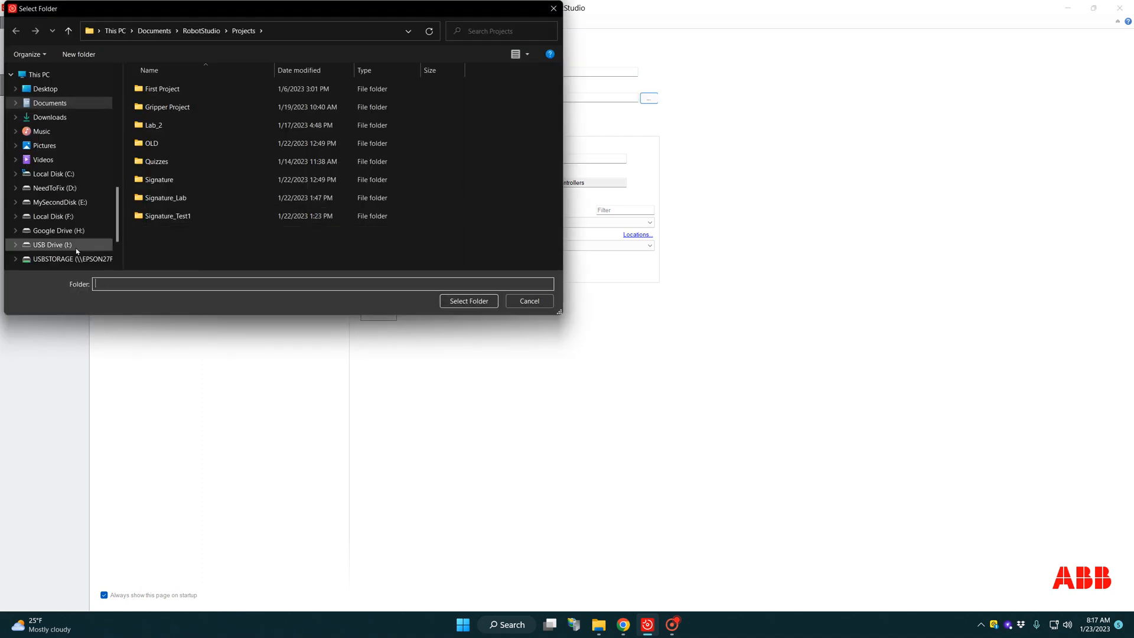
{"action": "left_click", "coordinate": [76, 249]}
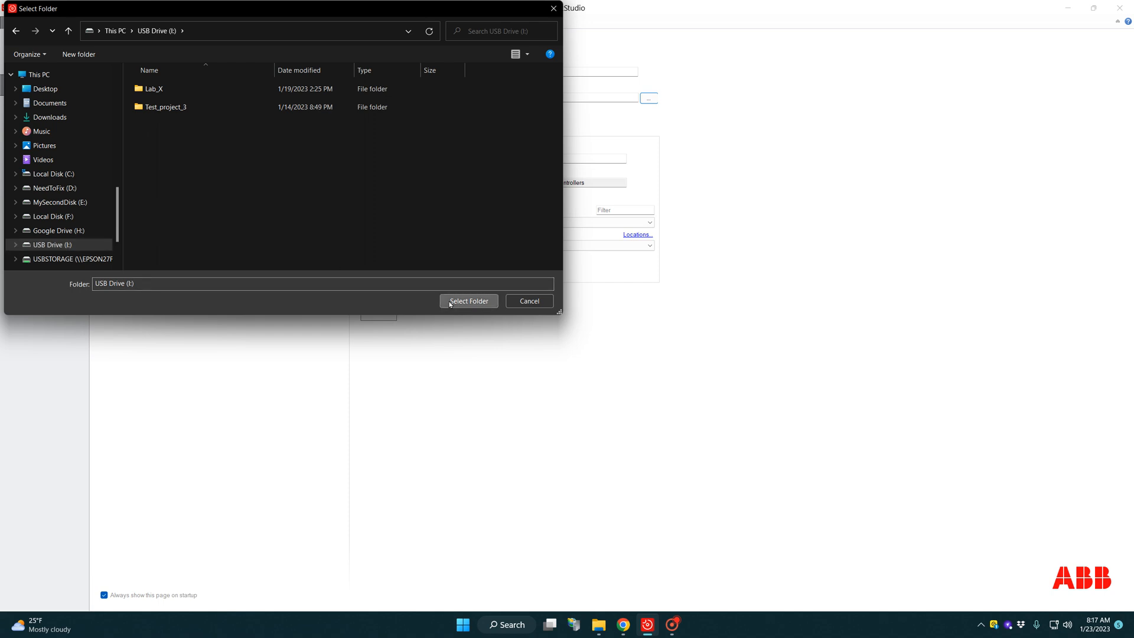
{"action": "left_click", "coordinate": [467, 301]}
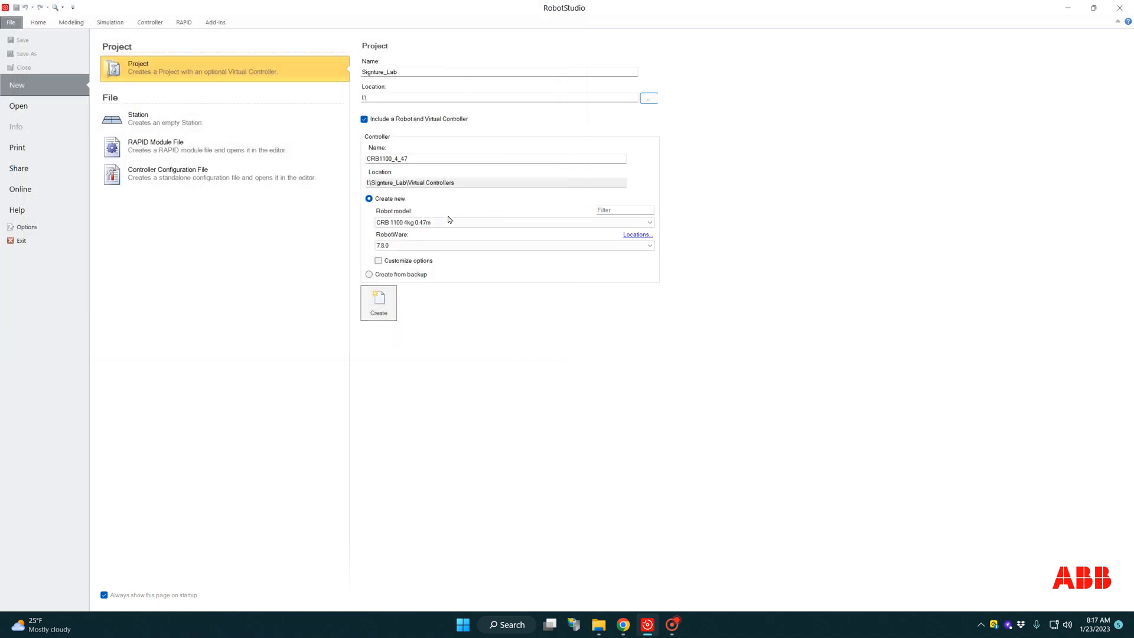
Step: Create the project with an IRB 120 3kg 0.58m robot and RobotWare 6.11.02.00, using the IRB120_3_58_G_01 library
{"action": "left_click", "coordinate": [449, 221]}
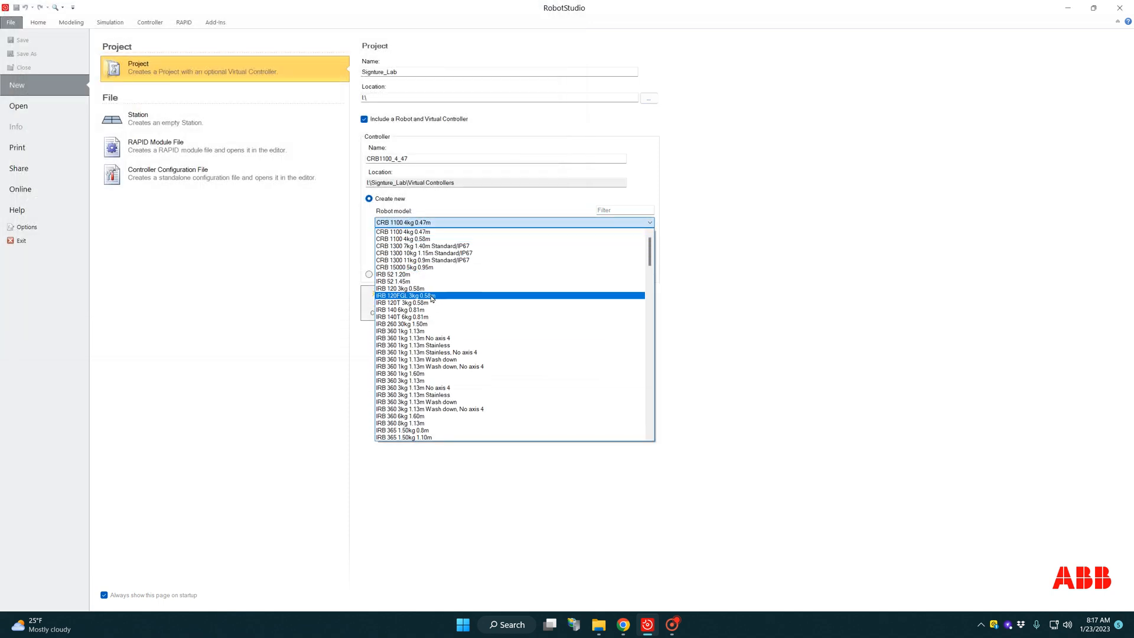
{"action": "left_click", "coordinate": [426, 289]}
{"action": "left_click", "coordinate": [418, 247]}
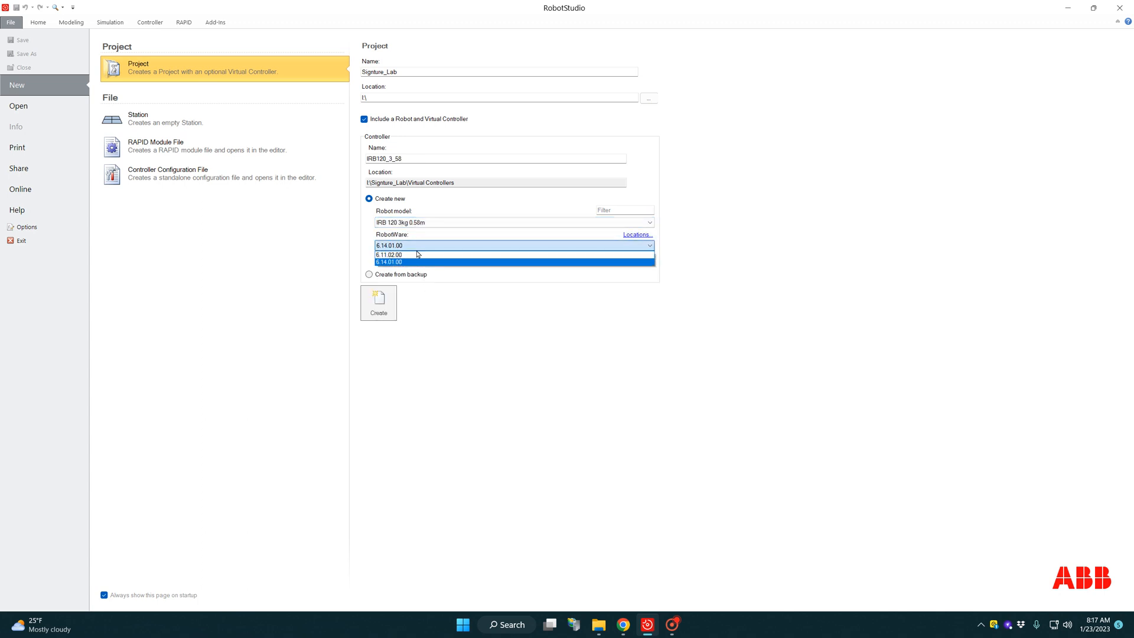
{"action": "left_click", "coordinate": [417, 254]}
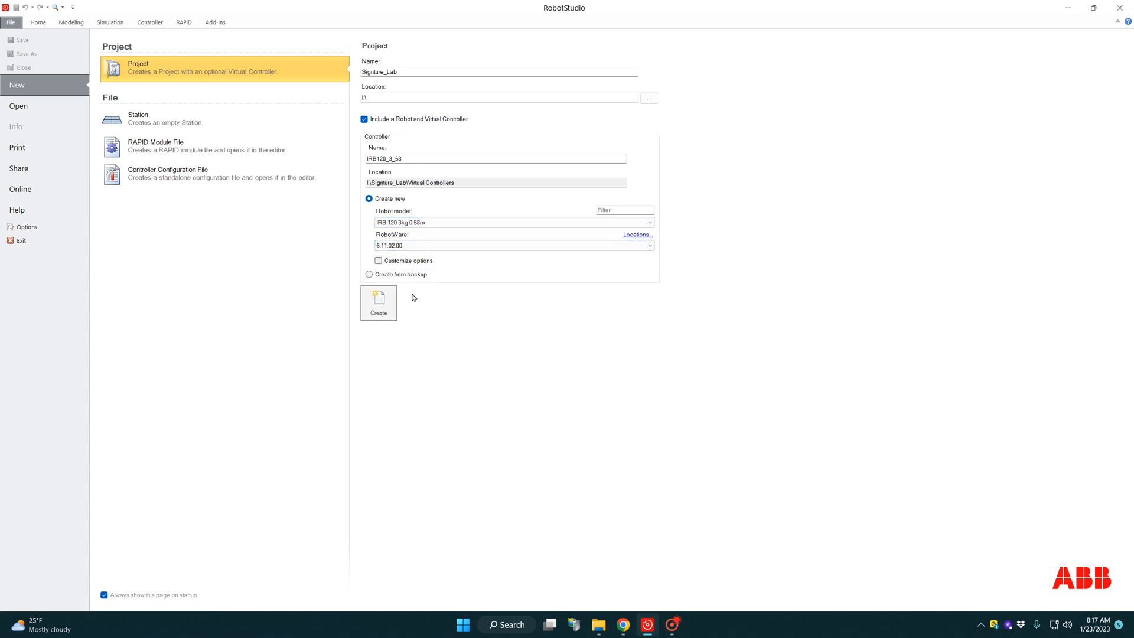
{"action": "left_click", "coordinate": [379, 312]}
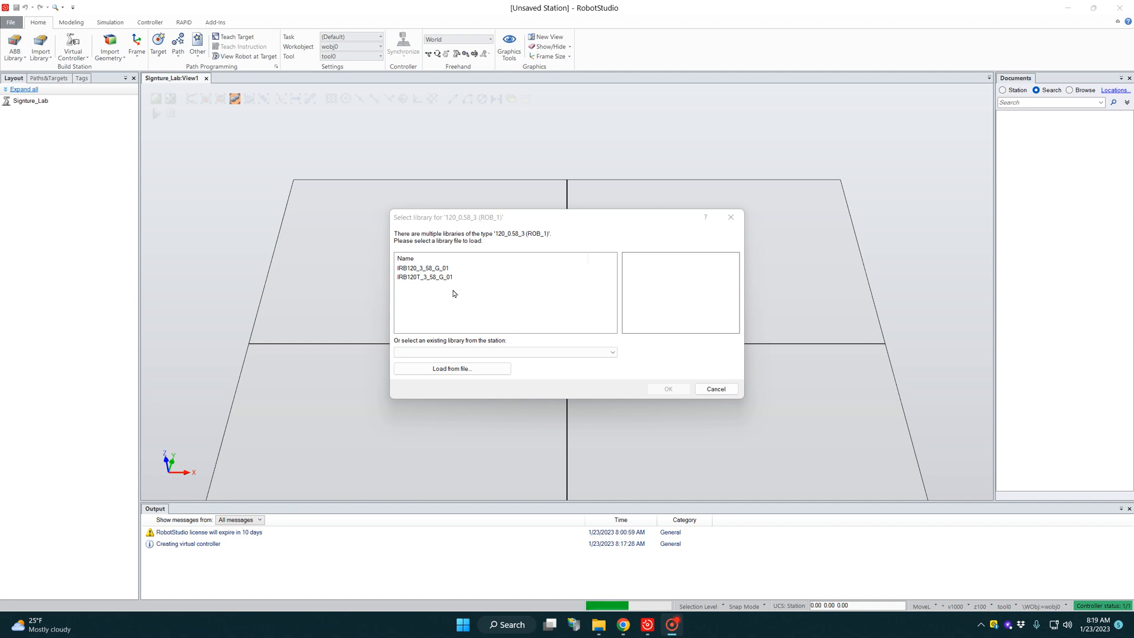
{"action": "left_click", "coordinate": [415, 269]}
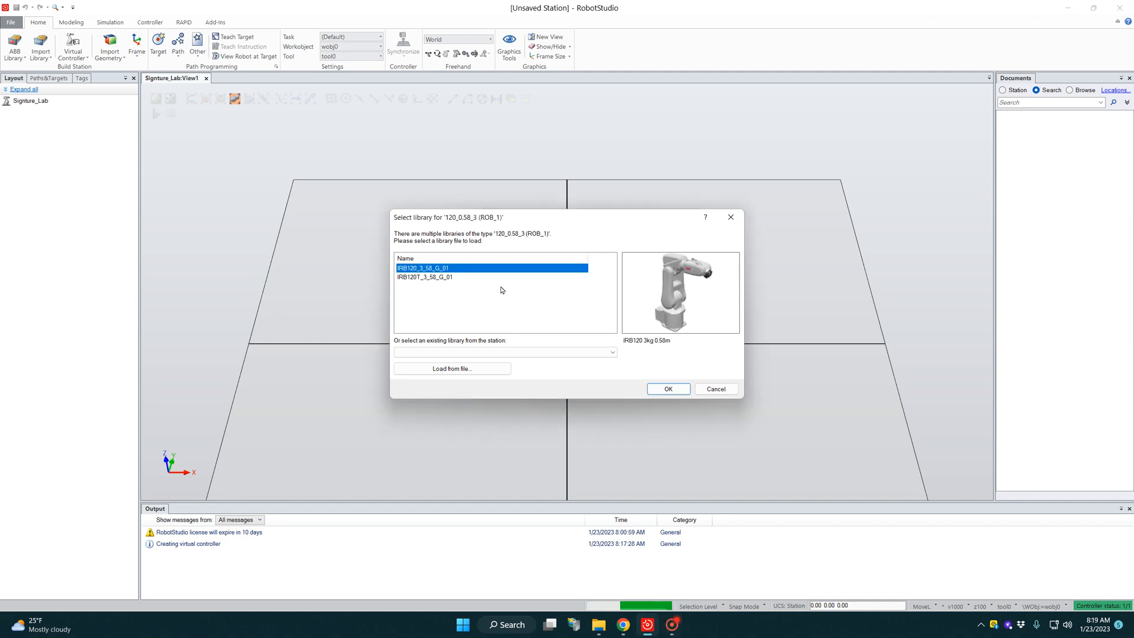
{"action": "left_click", "coordinate": [666, 388]}
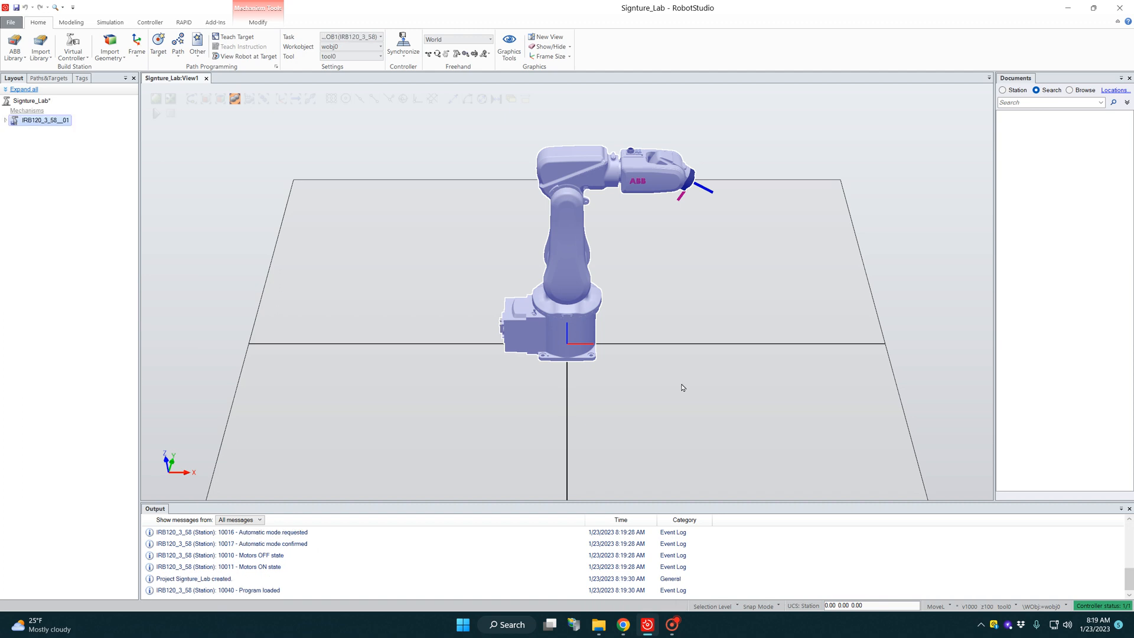
Step: Import the Pen training object from the equipment library and attach it to the IRB 120 robot, updating its position
{"action": "left_click", "coordinate": [41, 52]}
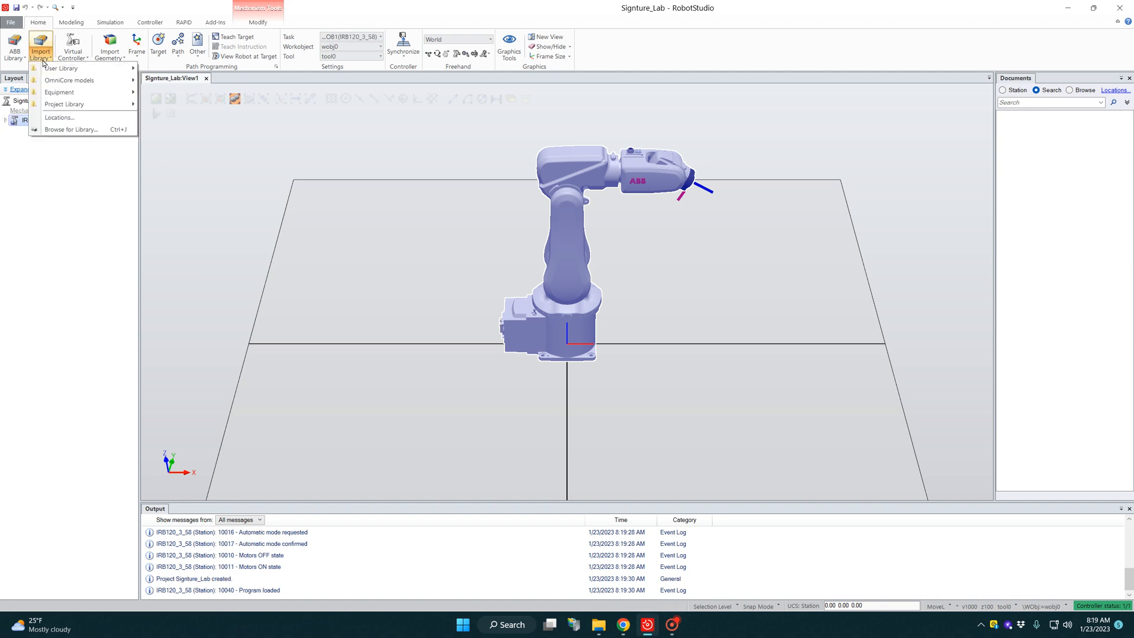
{"action": "mouse_move", "coordinate": [62, 93]}
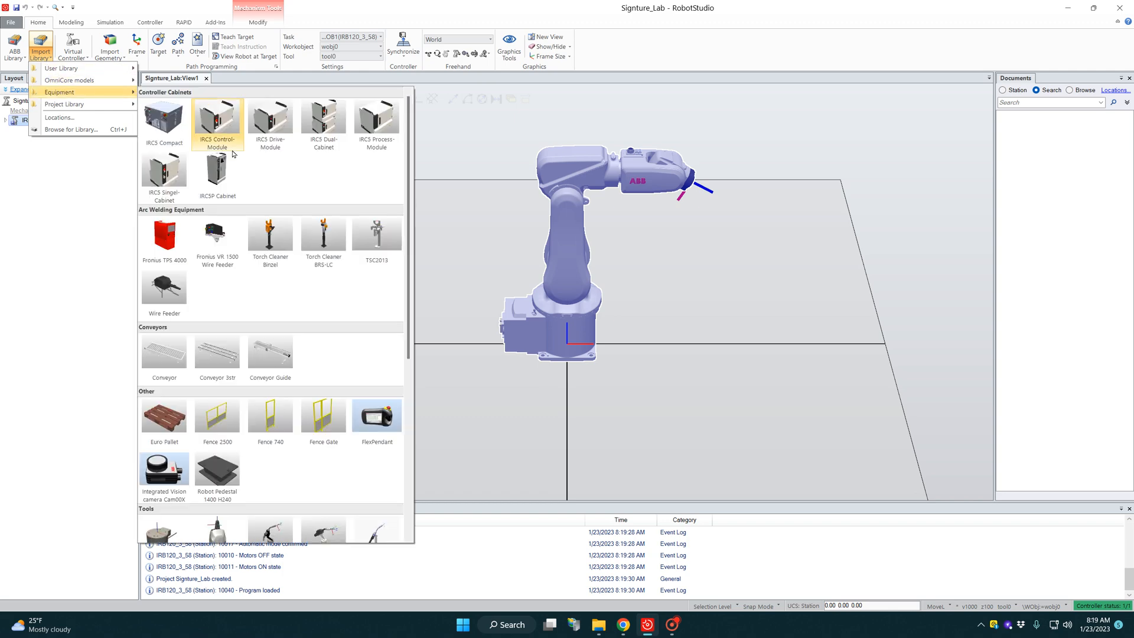
{"action": "scroll", "coordinate": [293, 331], "scroll_direction": "down", "scroll_amount": 5}
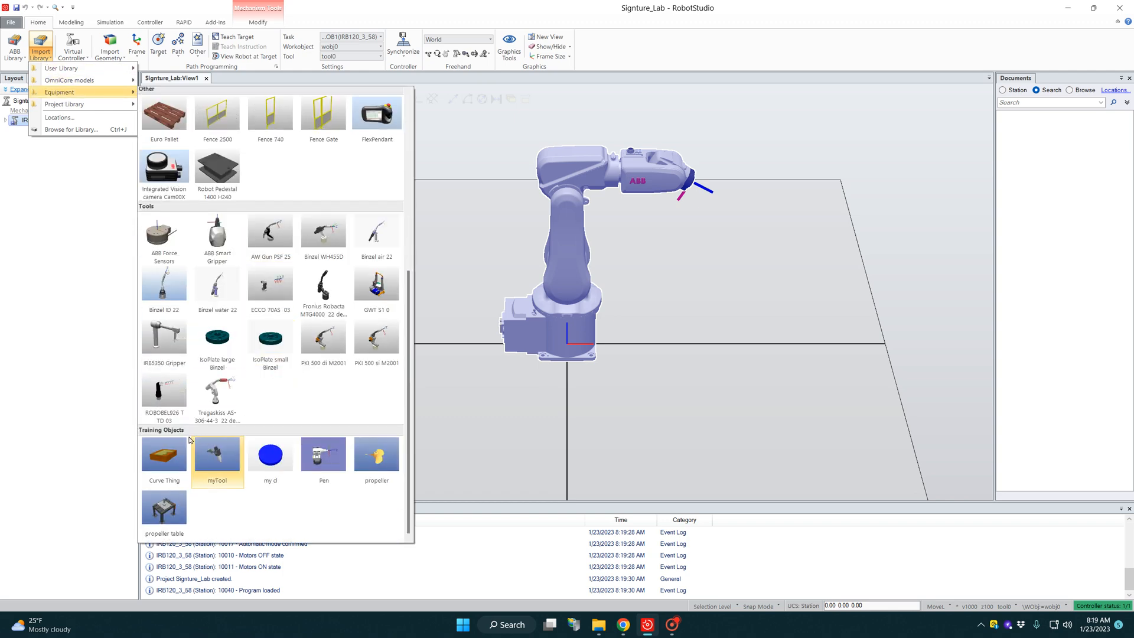
{"action": "left_click", "coordinate": [324, 462]}
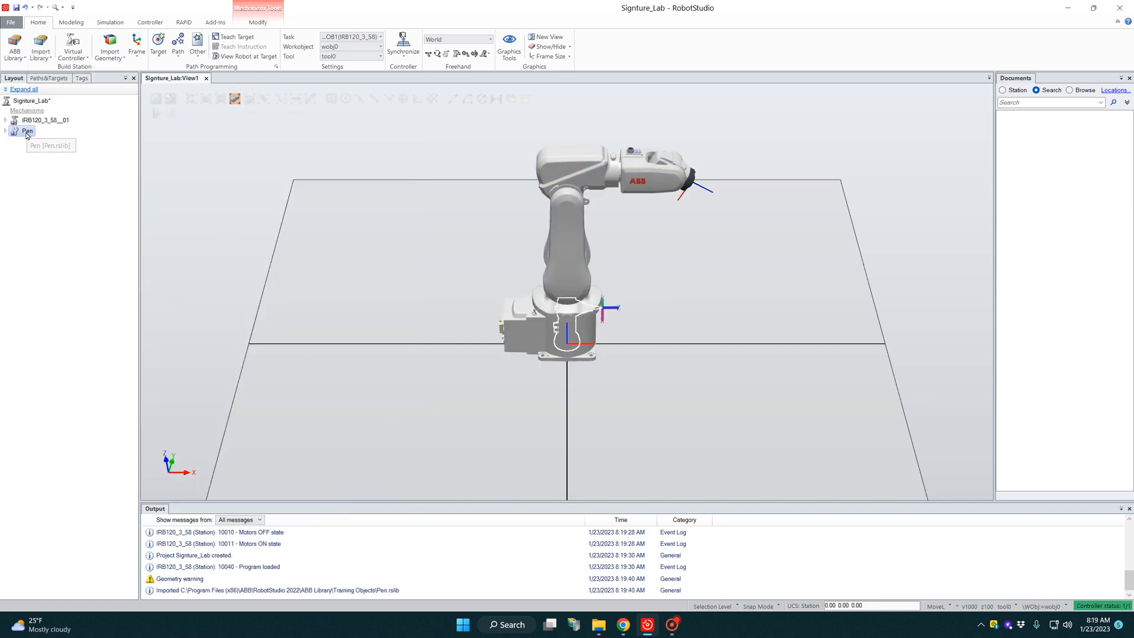
{"action": "left_click_drag", "start_coordinate": [27, 135], "coordinate": [57, 124]}
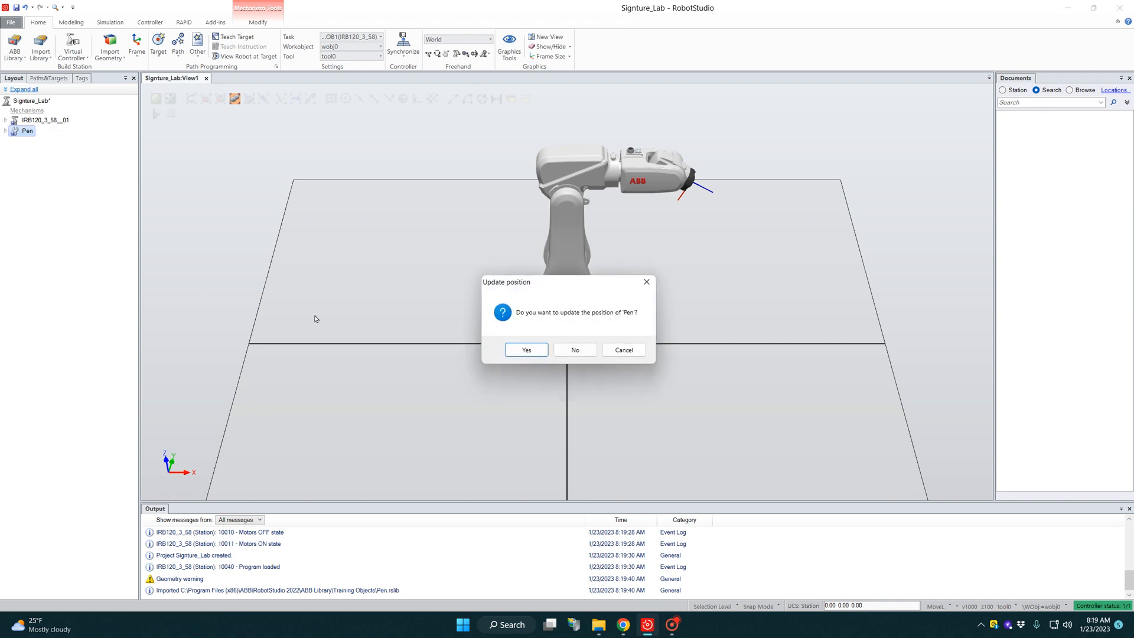
{"action": "left_click", "coordinate": [524, 351]}
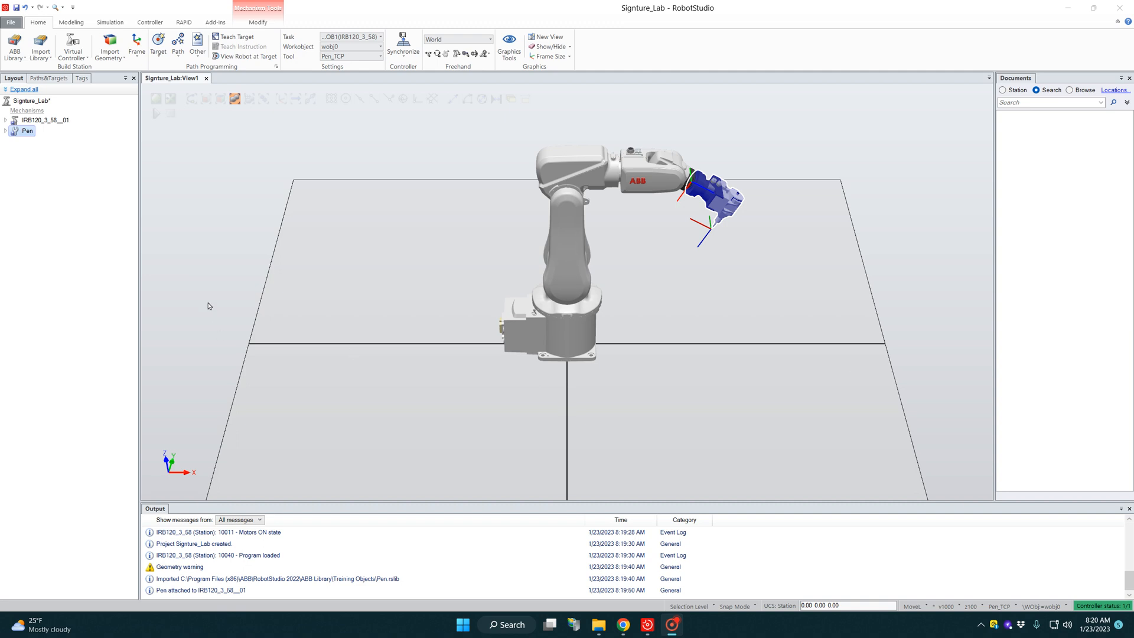
Step: Import the Black_Paper part from the user library into the station
{"action": "left_click", "coordinate": [73, 25]}
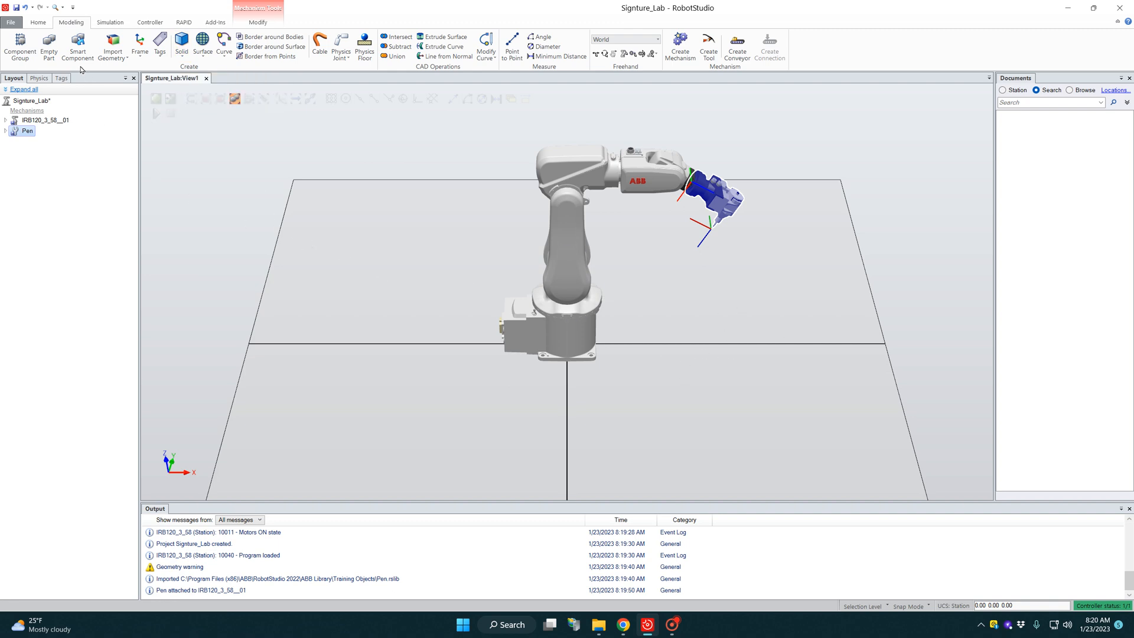
{"action": "left_click", "coordinate": [38, 22]}
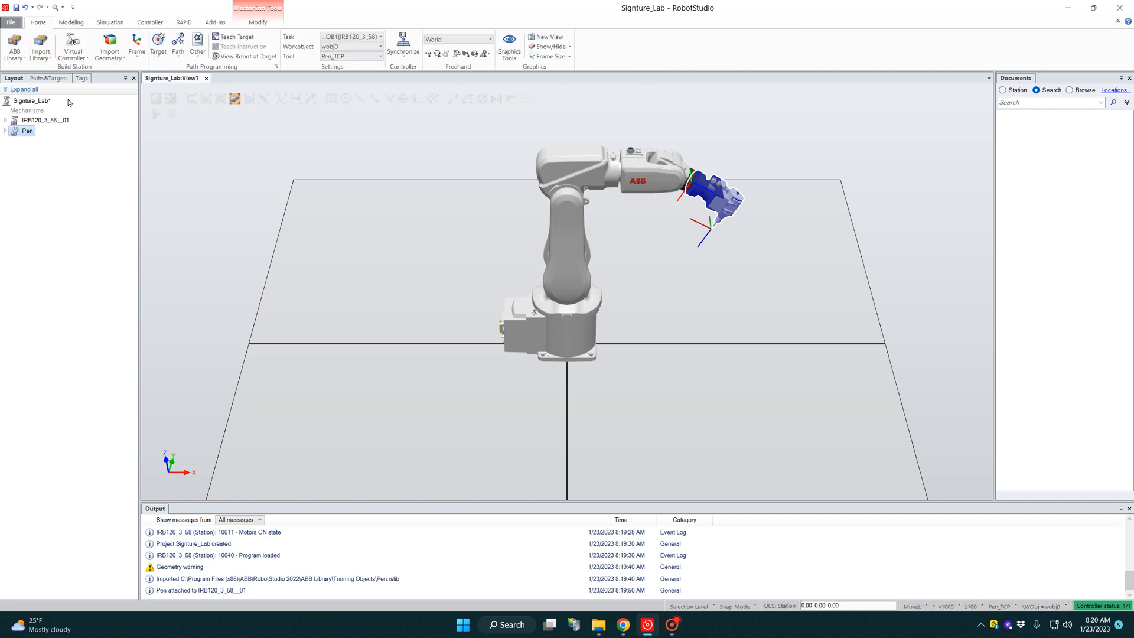
{"action": "left_click", "coordinate": [45, 61]}
{"action": "mouse_move", "coordinate": [56, 69]}
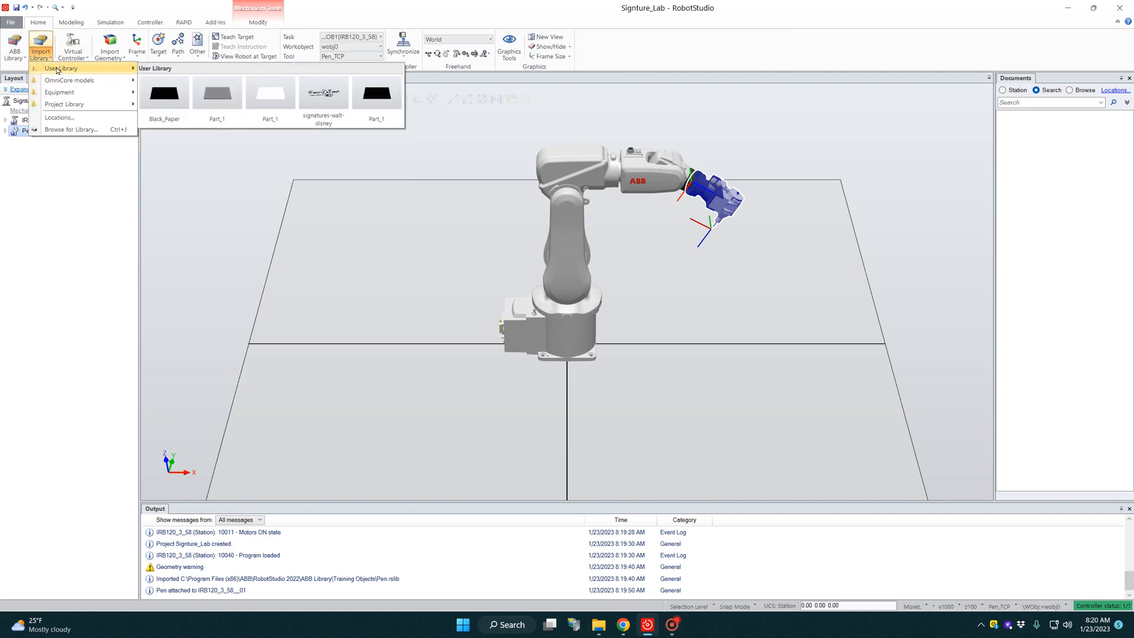
{"action": "left_click", "coordinate": [158, 100]}
{"action": "left_click", "coordinate": [636, 405]}
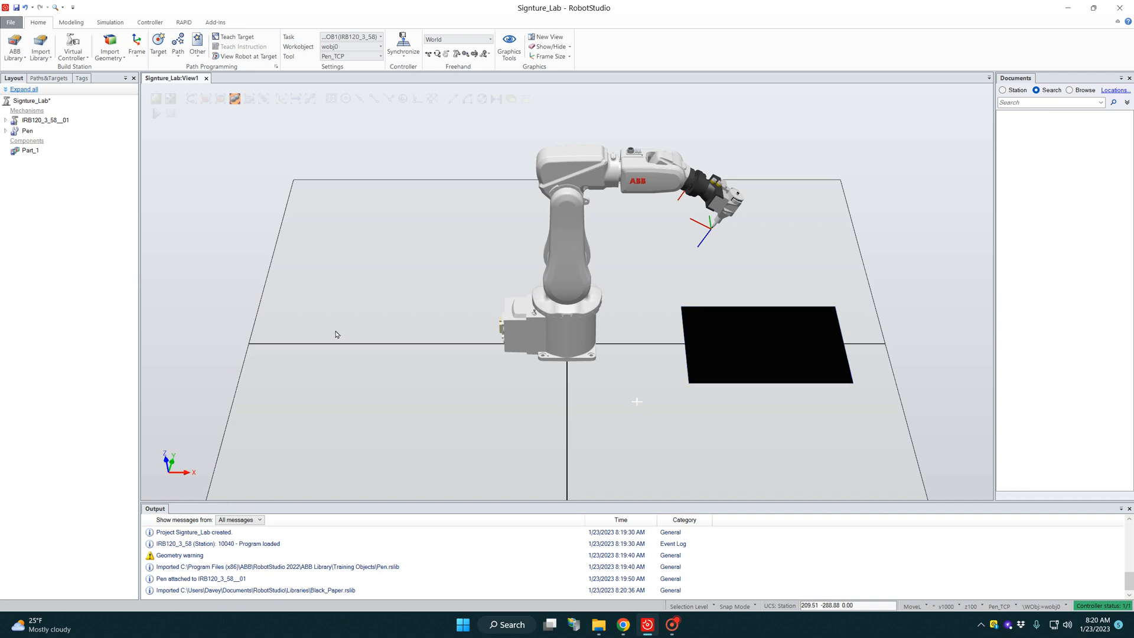
Step: Start a new workobject and name it Paper
{"action": "left_click", "coordinate": [198, 56]}
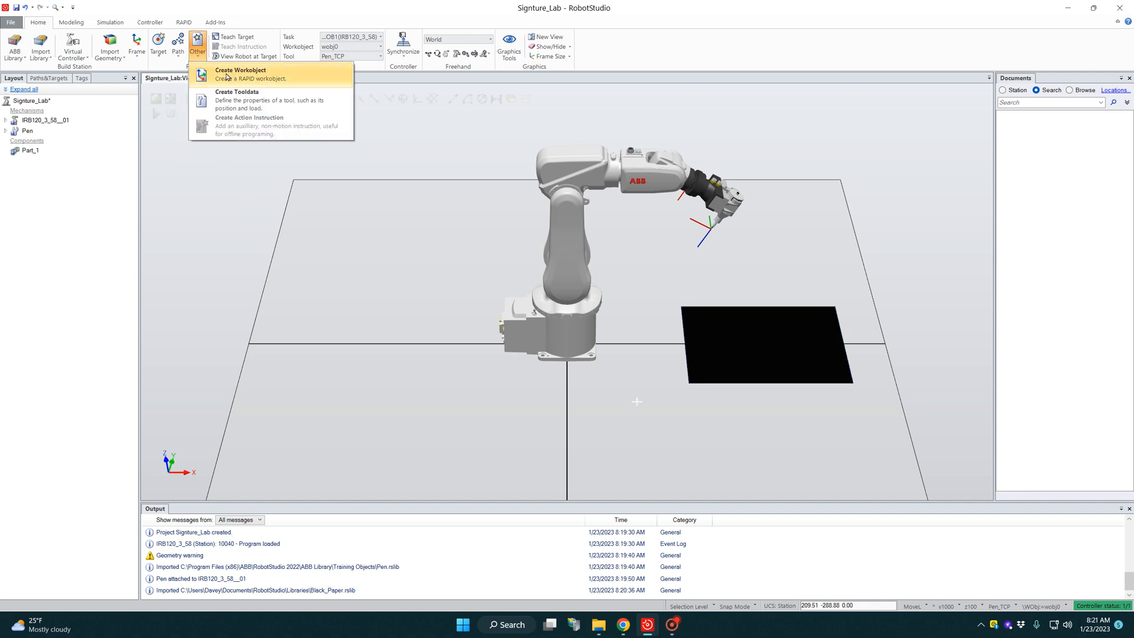
{"action": "left_click", "coordinate": [227, 76]}
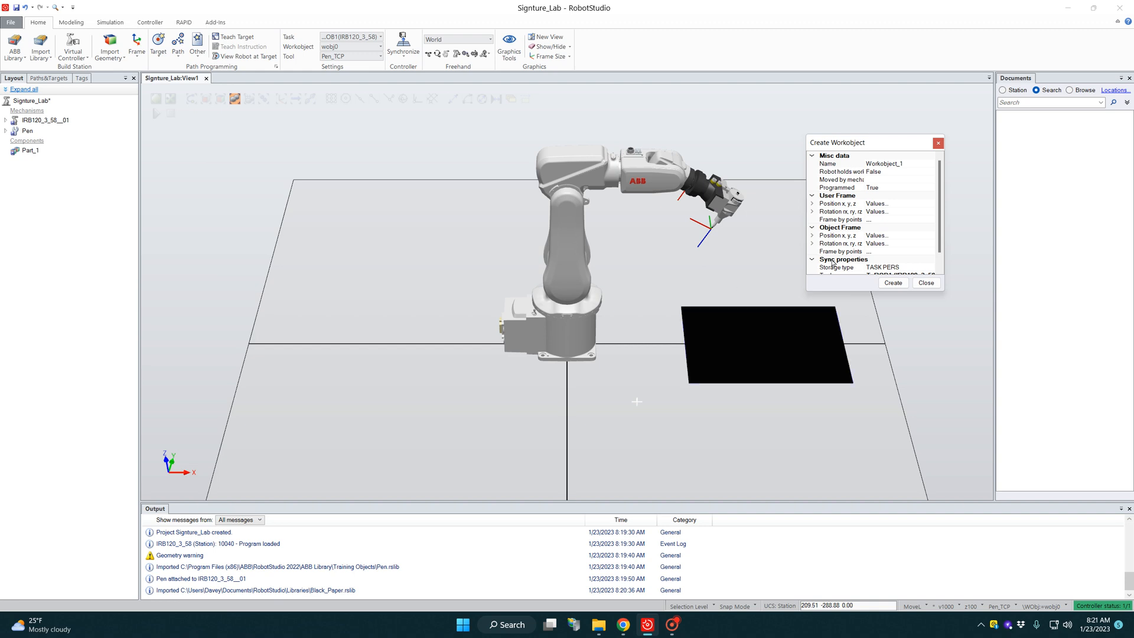
{"action": "left_click", "coordinate": [909, 164]}
{"action": "left_click", "coordinate": [909, 164]}
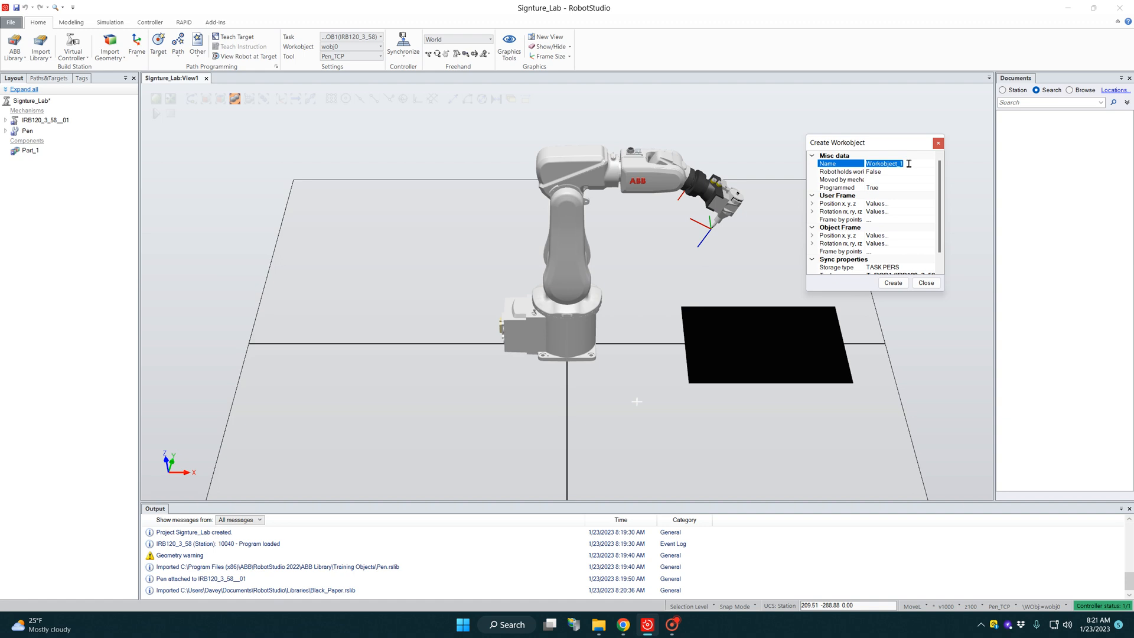
{"action": "type", "text": "Paper"}
Step: Set the workobject's user frame position to the black paper's far corner nearest the robot, at 370, 200, 2 mm, using end snapping
{"action": "left_click", "coordinate": [890, 204]}
{"action": "left_click", "coordinate": [929, 203]}
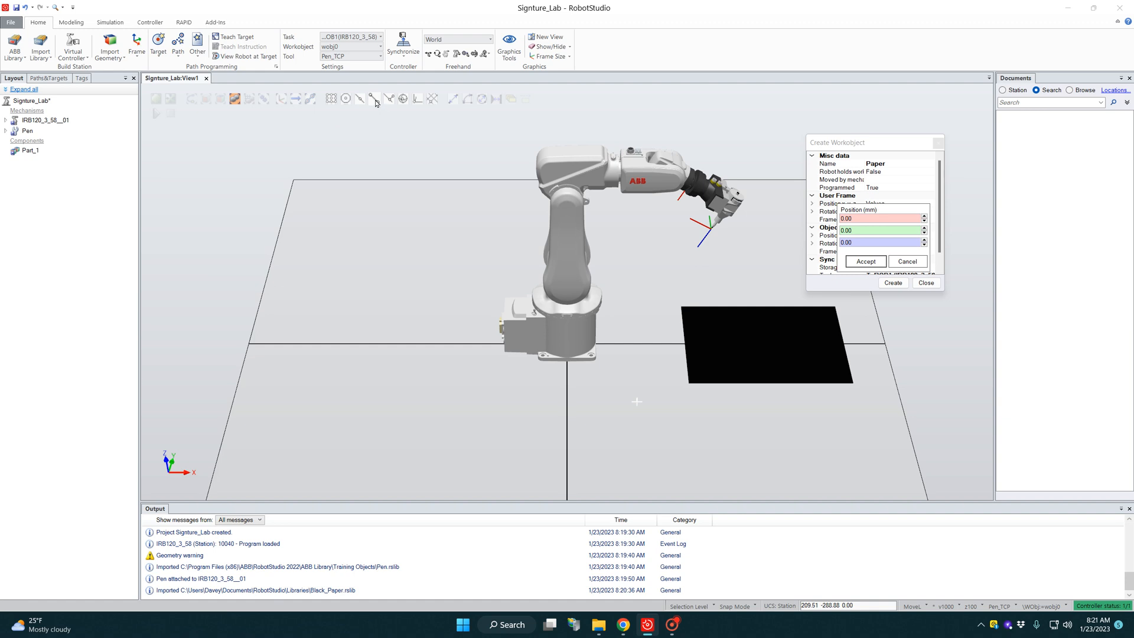
{"action": "left_click", "coordinate": [374, 99]}
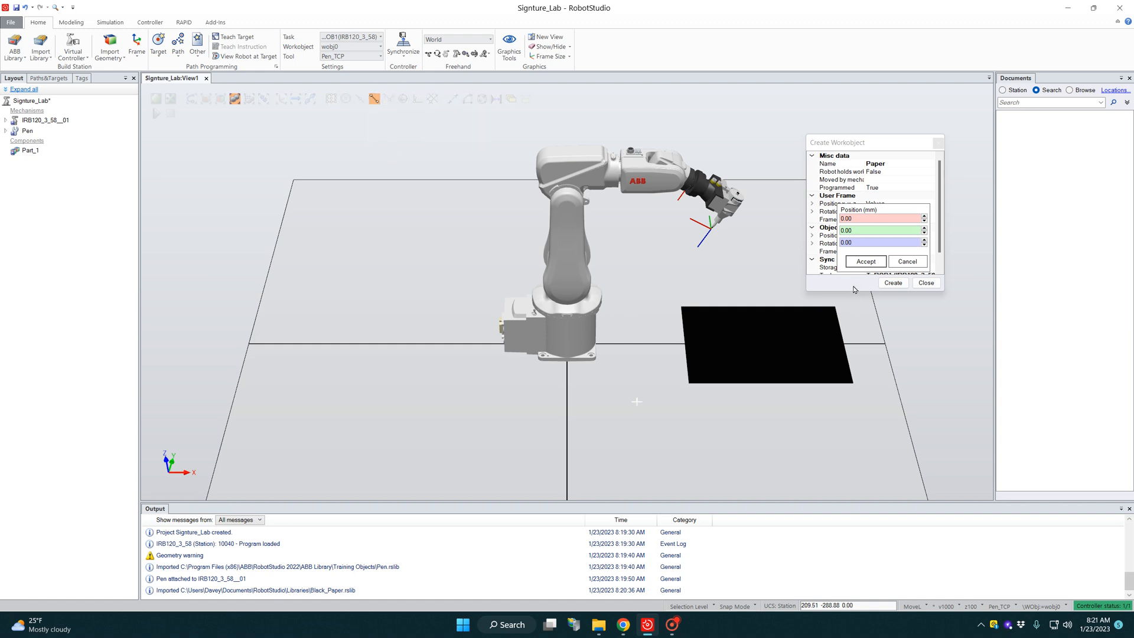
{"action": "left_click", "coordinate": [856, 219]}
{"action": "type", "text": "0"}
{"action": "scroll", "coordinate": [694, 316], "scroll_direction": "up", "scroll_amount": 2}
{"action": "scroll", "coordinate": [695, 316], "scroll_direction": "up", "scroll_amount": 1}
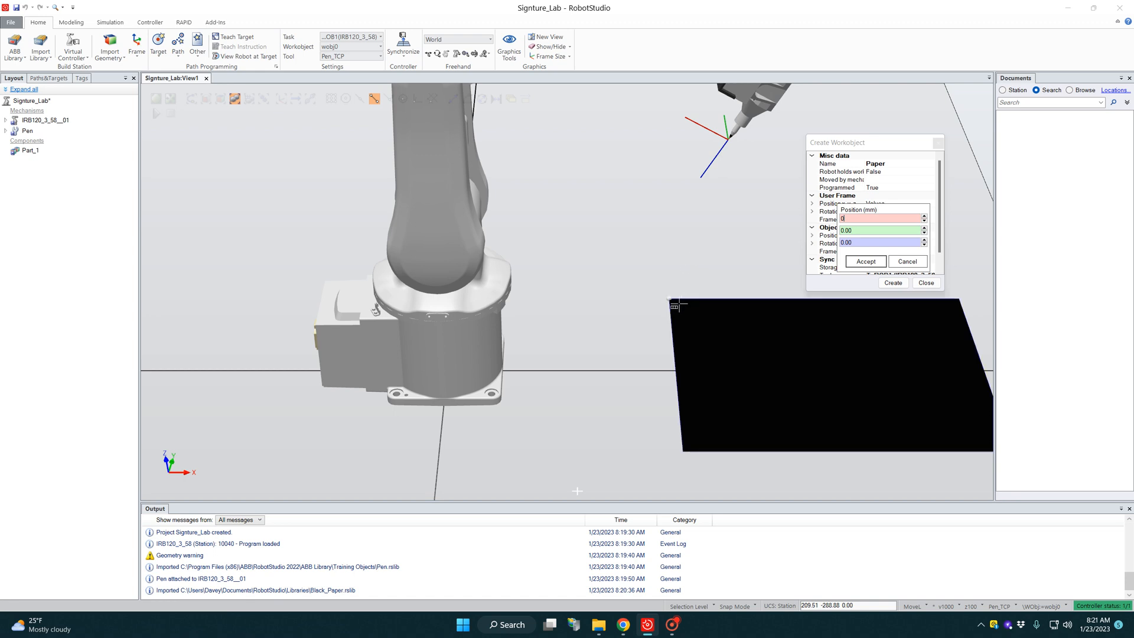
{"action": "left_click", "coordinate": [678, 304]}
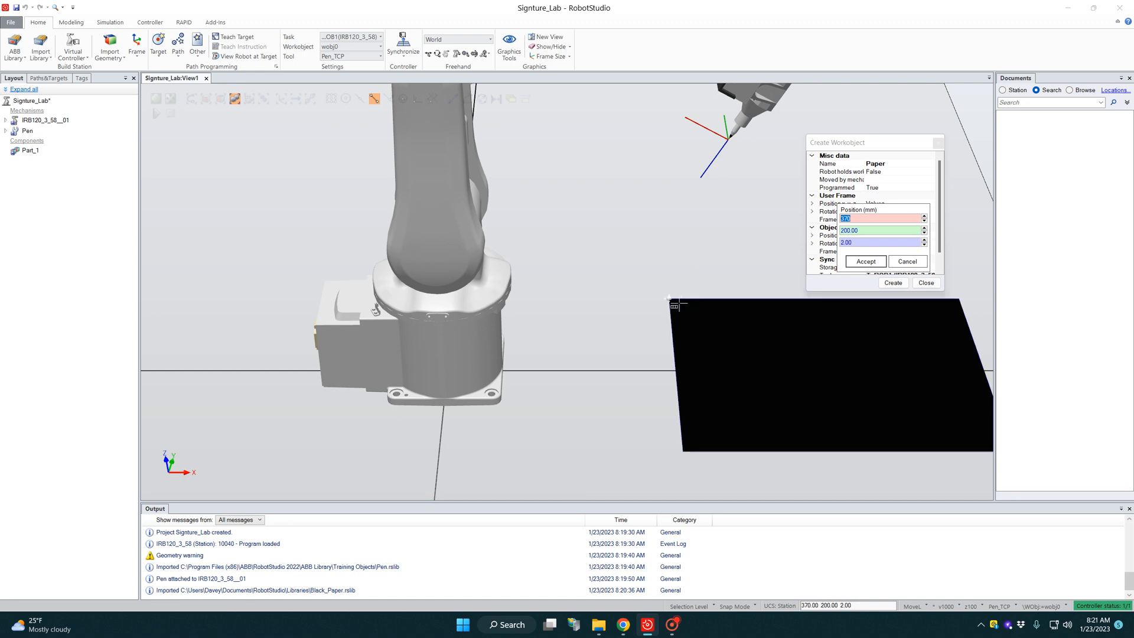
{"action": "left_click", "coordinate": [866, 262]}
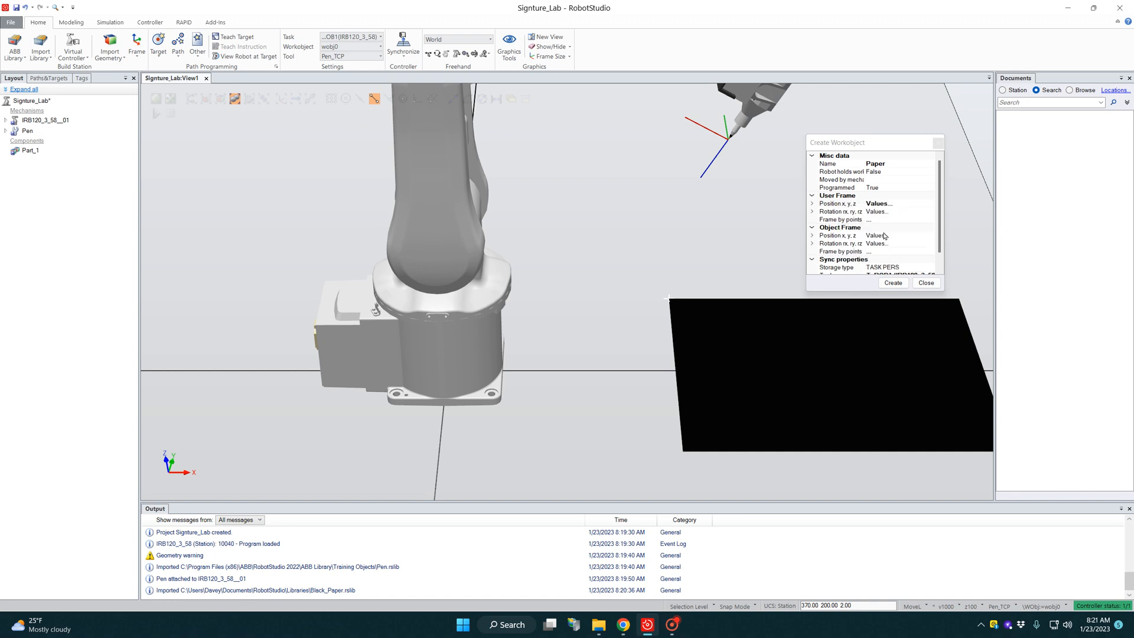
Step: Set the user frame's X rotation to 180 degrees, create the Paper workobject and turn off end snapping
{"action": "left_click", "coordinate": [877, 211]}
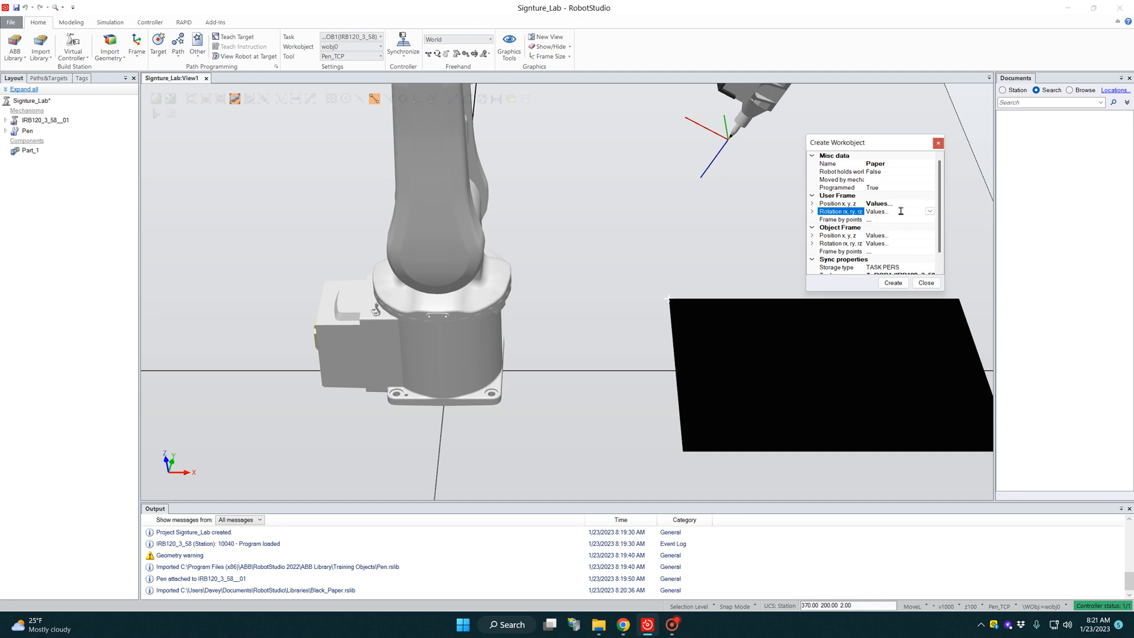
{"action": "left_click", "coordinate": [929, 212]}
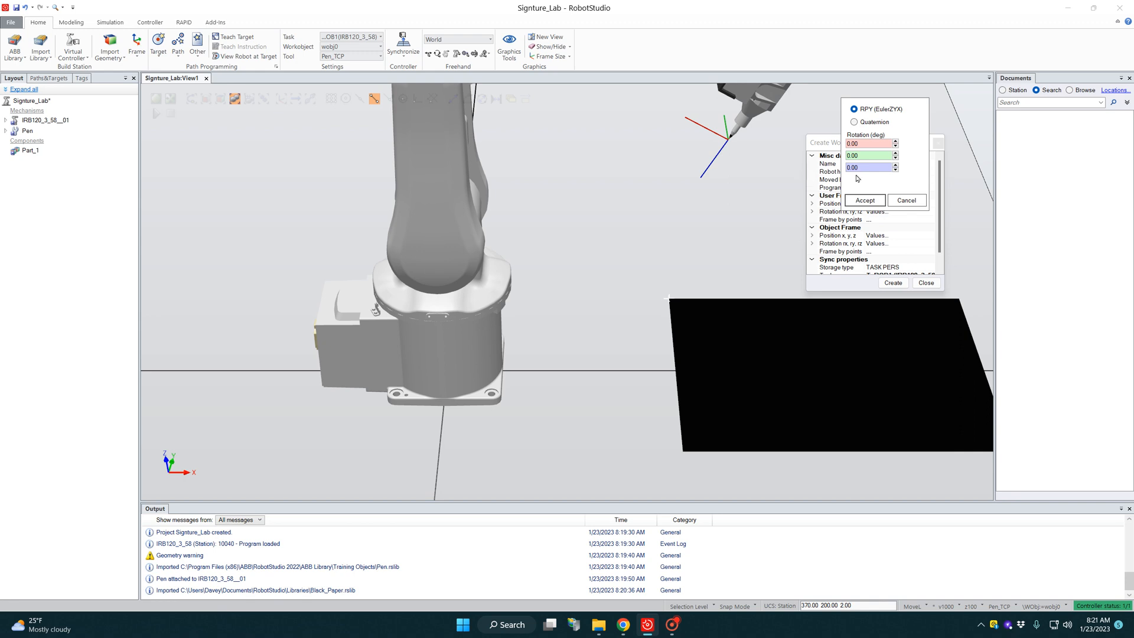
{"action": "double_click", "coordinate": [868, 144]}
{"action": "type", "text": "180"}
{"action": "key", "text": "Tab"}
{"action": "key", "text": "Tab"}
{"action": "left_click", "coordinate": [867, 200]}
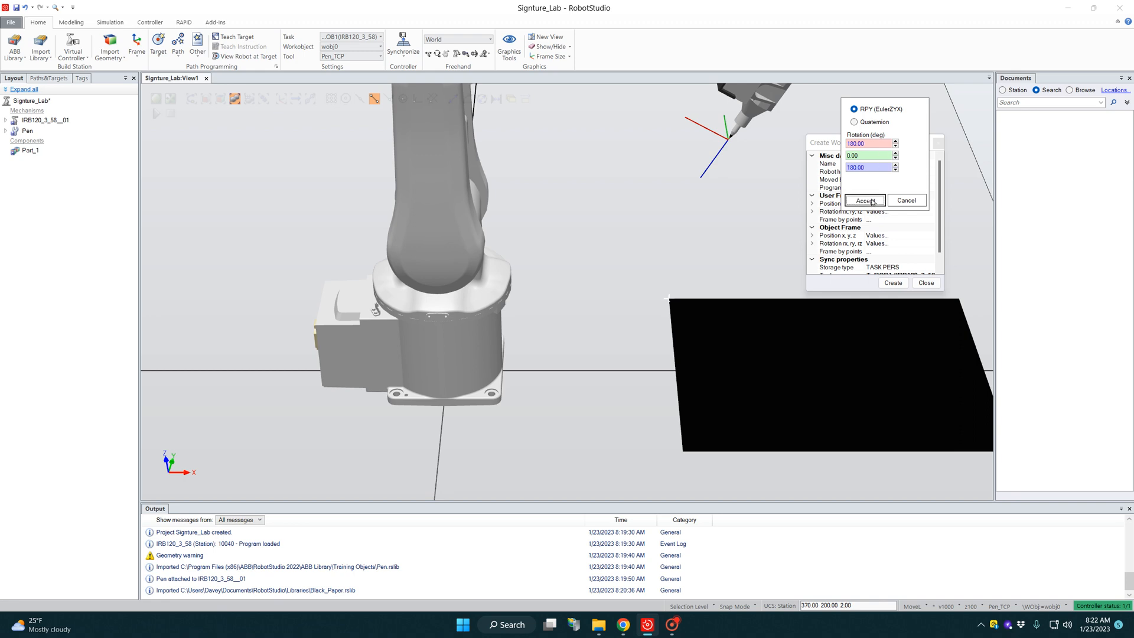
{"action": "left_click", "coordinate": [900, 284]}
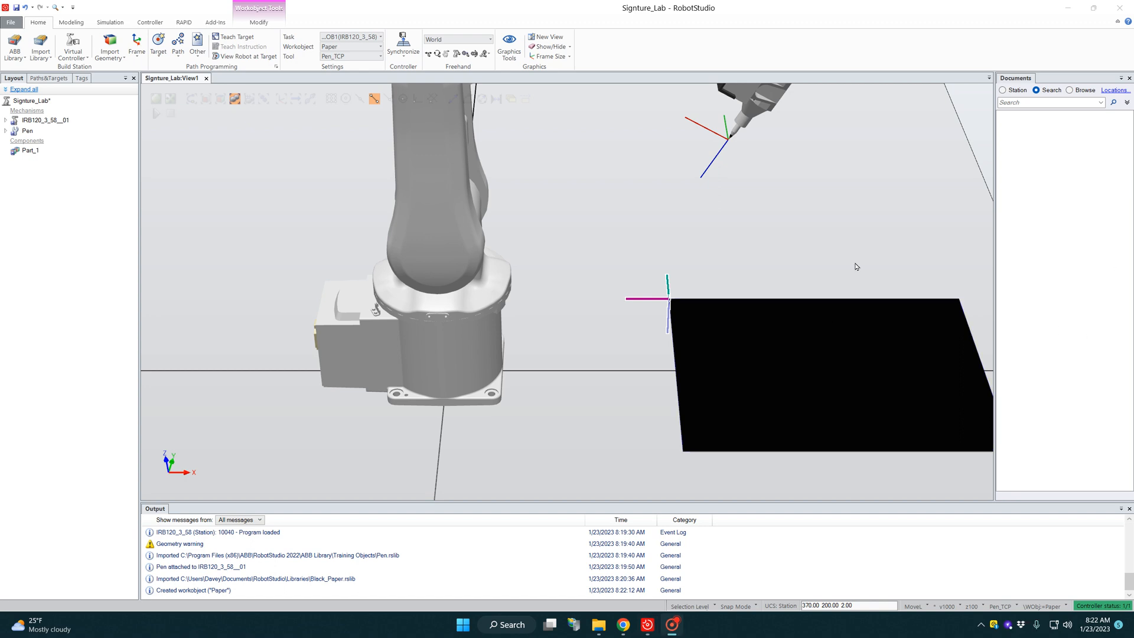
{"action": "left_click", "coordinate": [376, 104]}
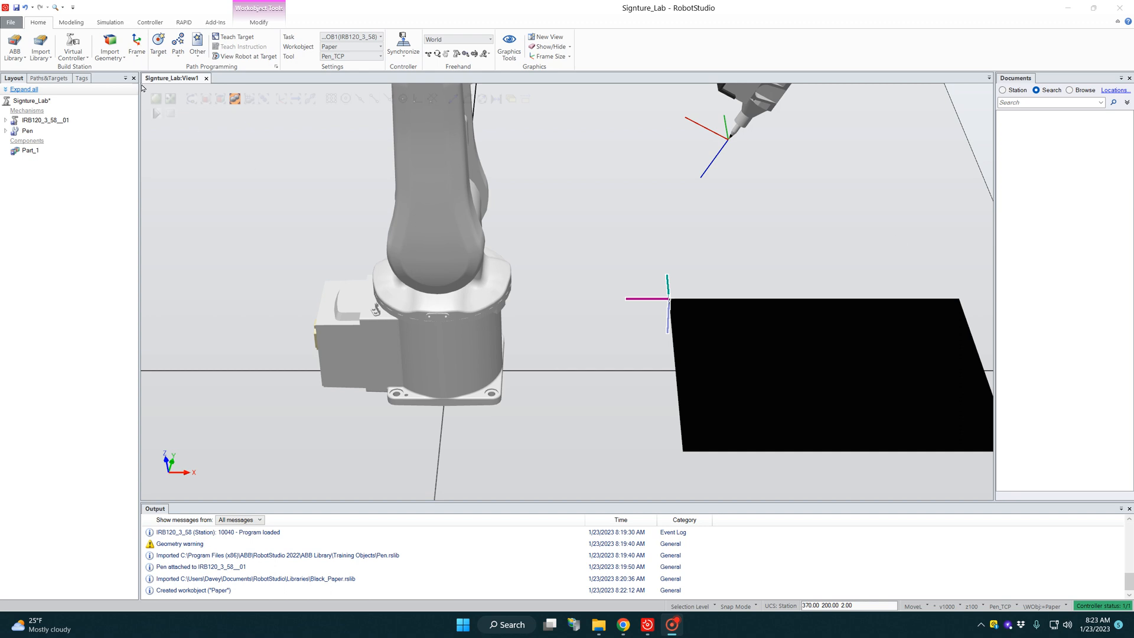
Step: Import the Abraham-Lincoln DWG signature geometry from the Documents > WVC > Electro 220 folder
{"action": "left_click", "coordinate": [107, 61]}
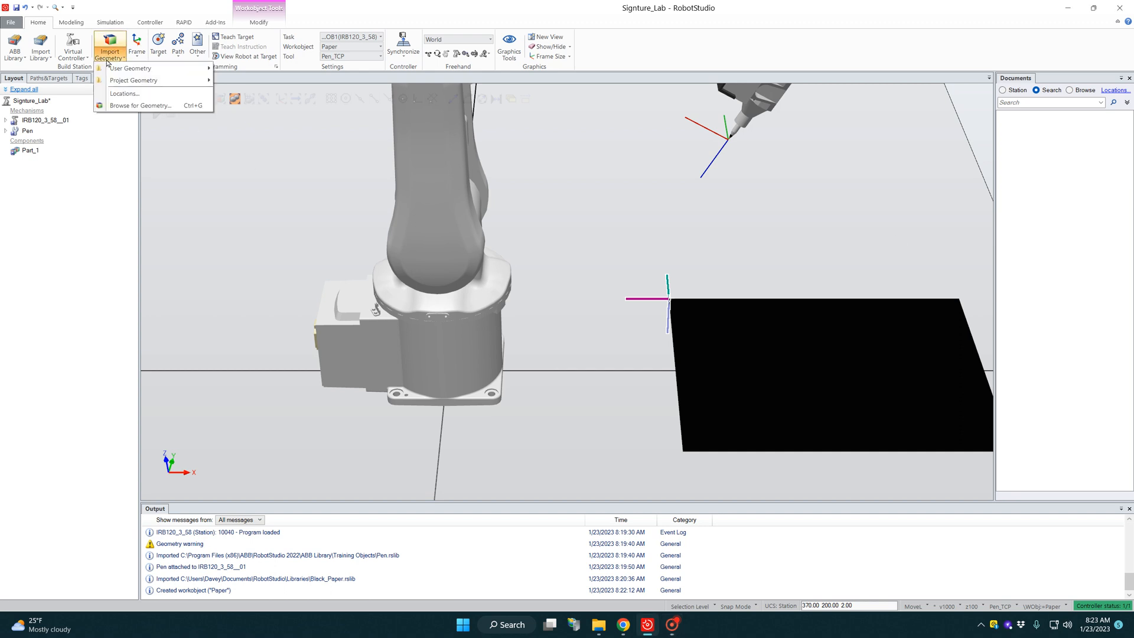
{"action": "left_click", "coordinate": [131, 106]}
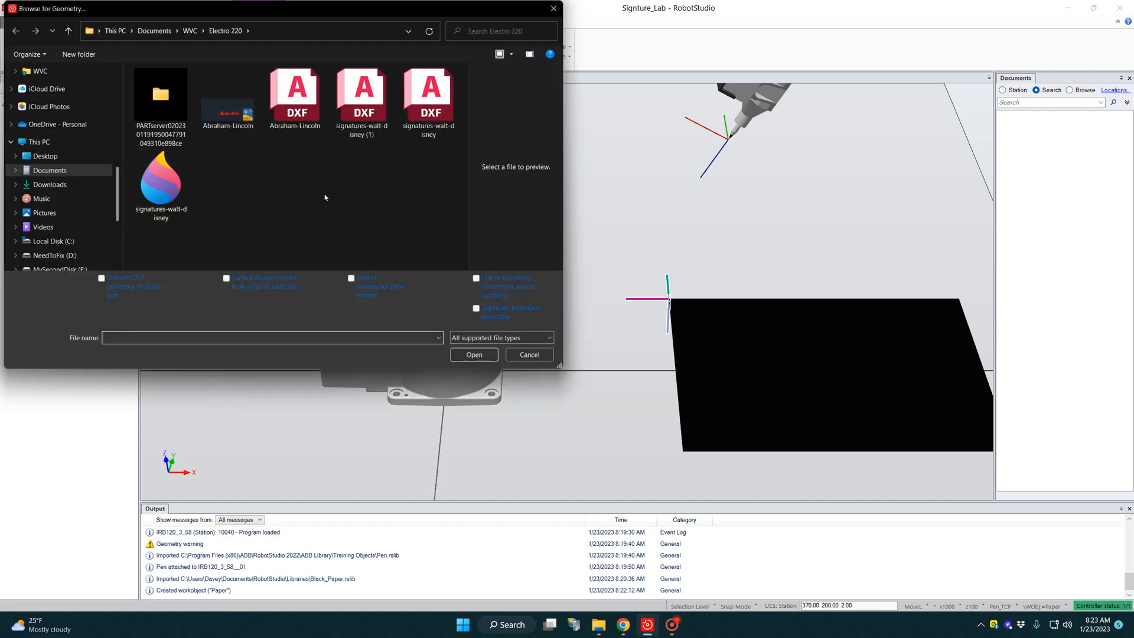
{"action": "left_click", "coordinate": [490, 337]}
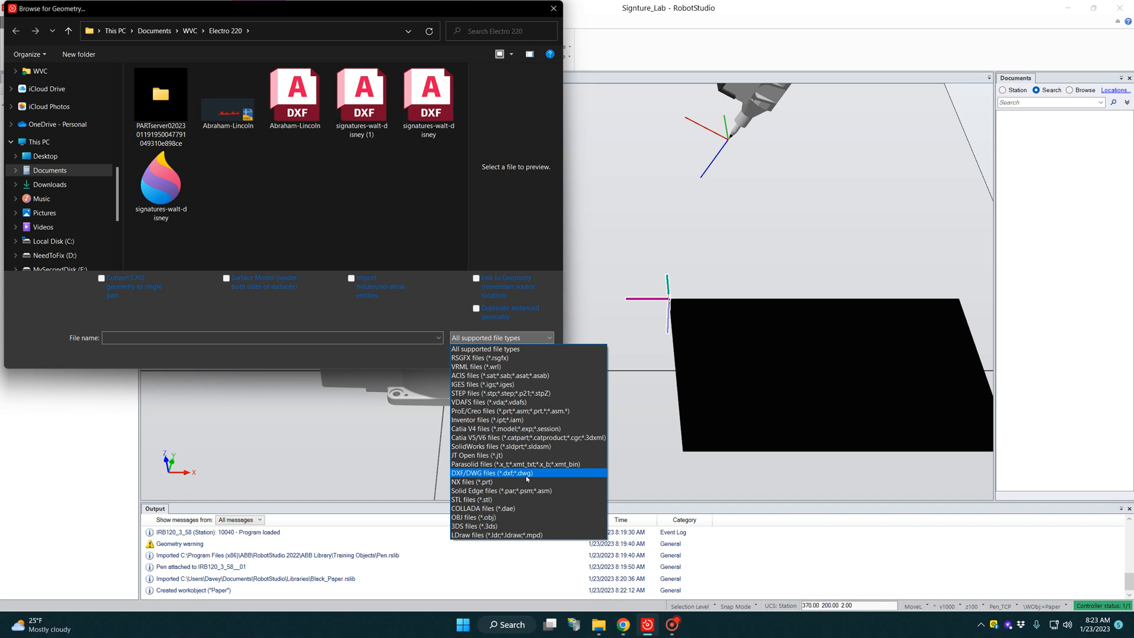
{"action": "left_click", "coordinate": [230, 115]}
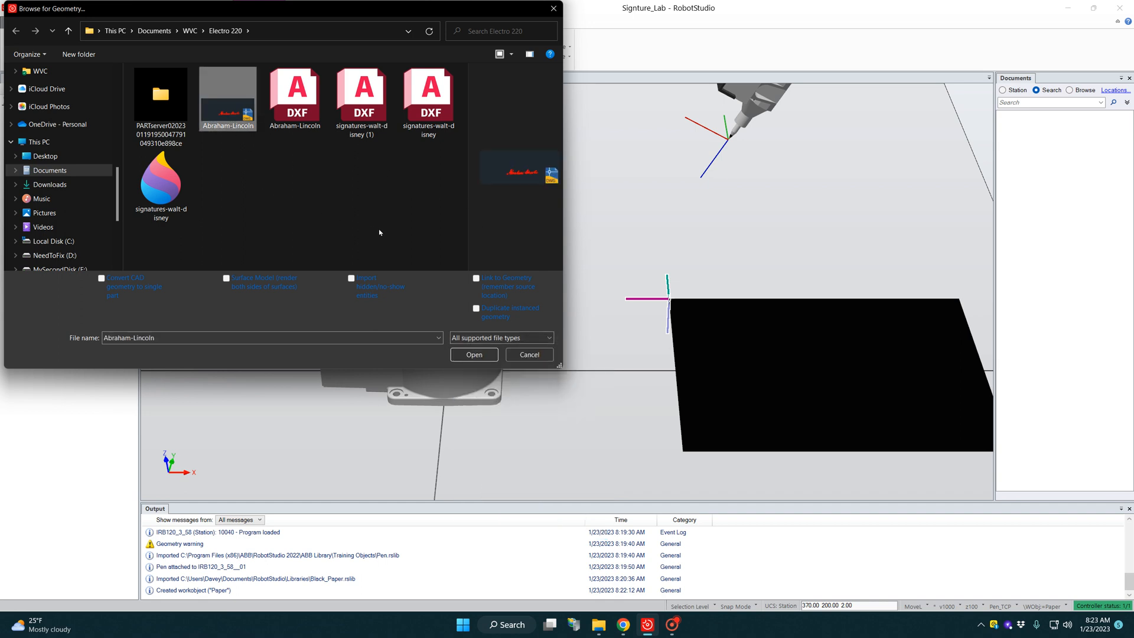
{"action": "left_click", "coordinate": [490, 354]}
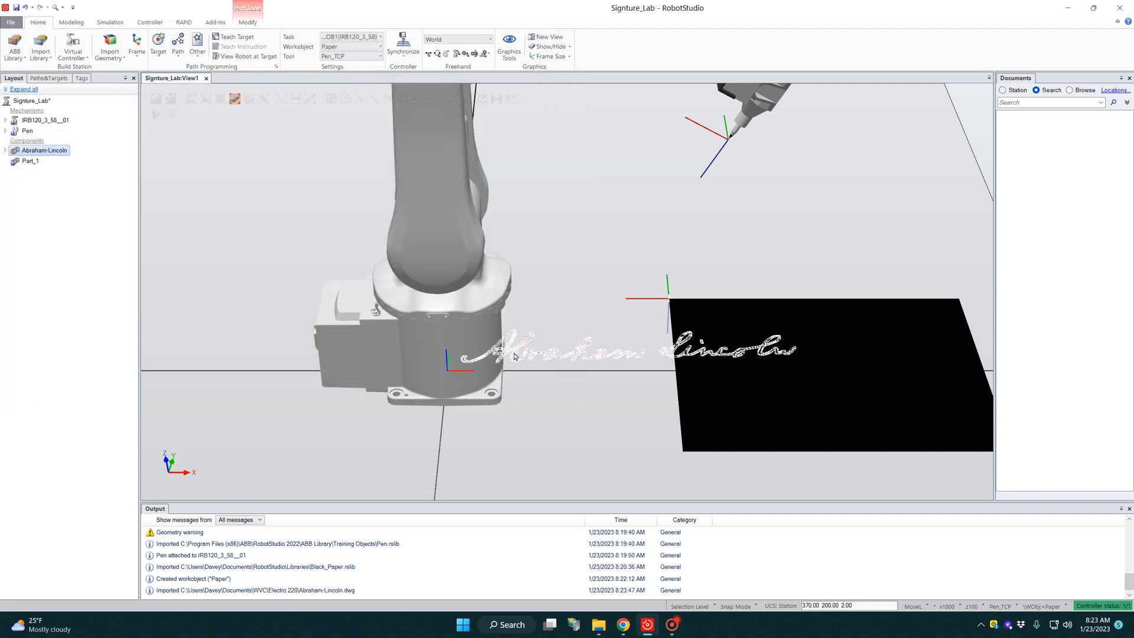
{"action": "left_click", "coordinate": [113, 56]}
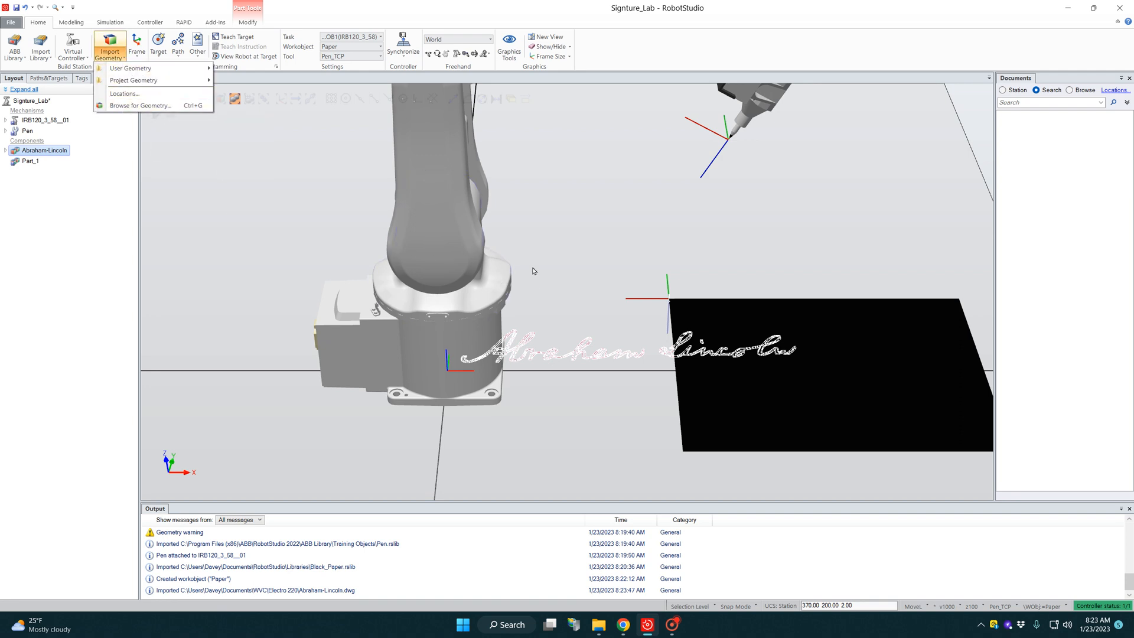
{"action": "left_click", "coordinate": [47, 194]}
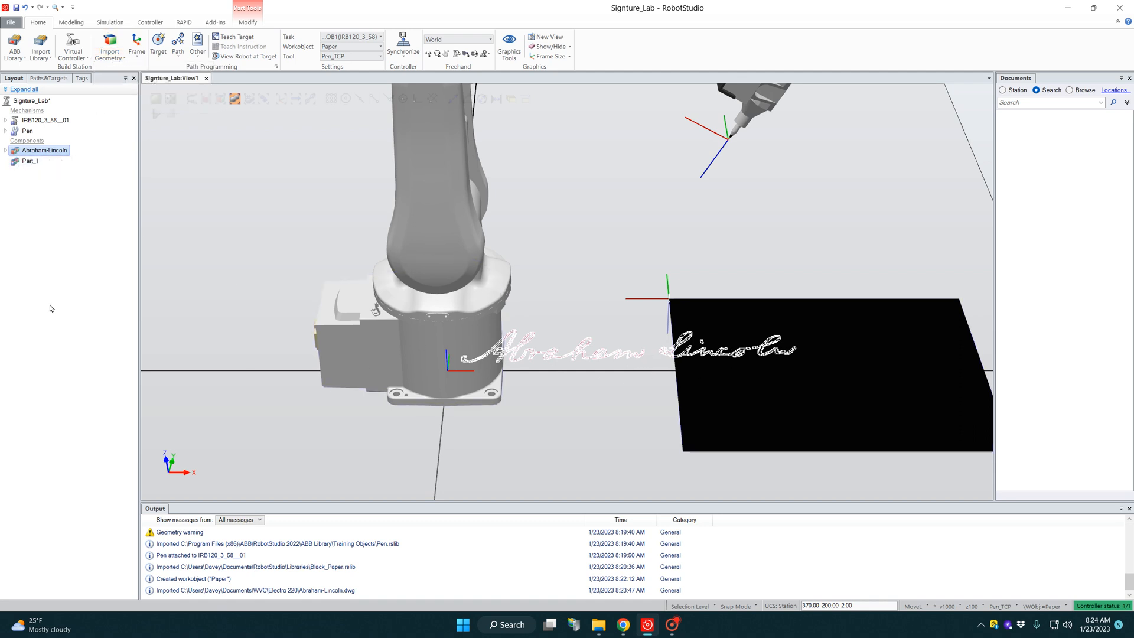
Step: Scale the imported Abraham-Lincoln signature part by a factor of 0.5
{"action": "right_click", "coordinate": [12, 154]}
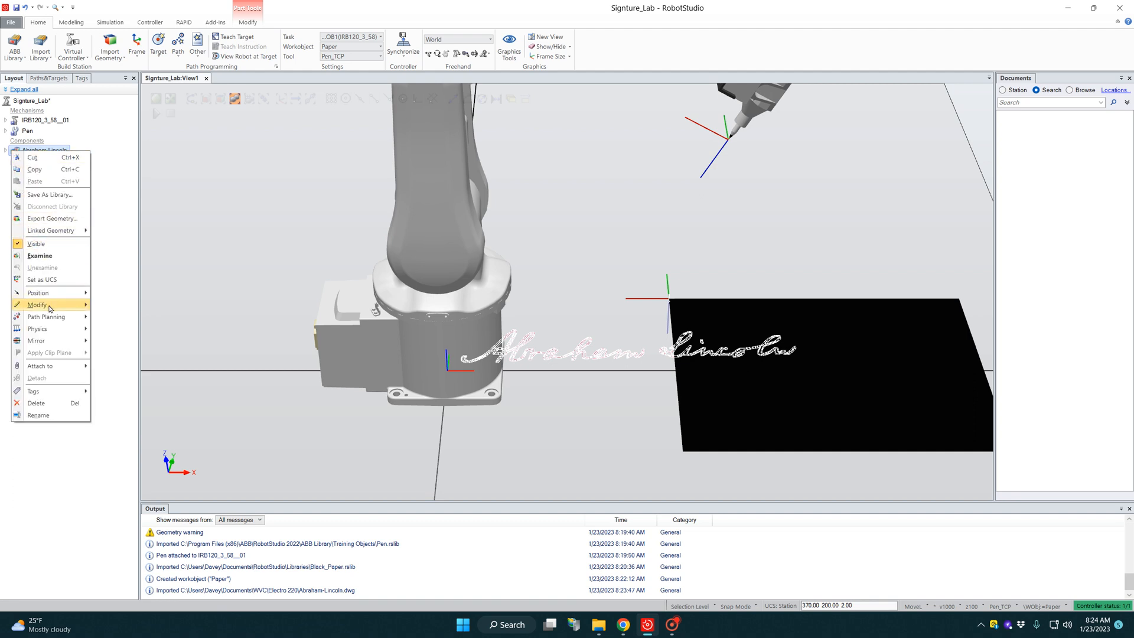
{"action": "mouse_move", "coordinate": [52, 308]}
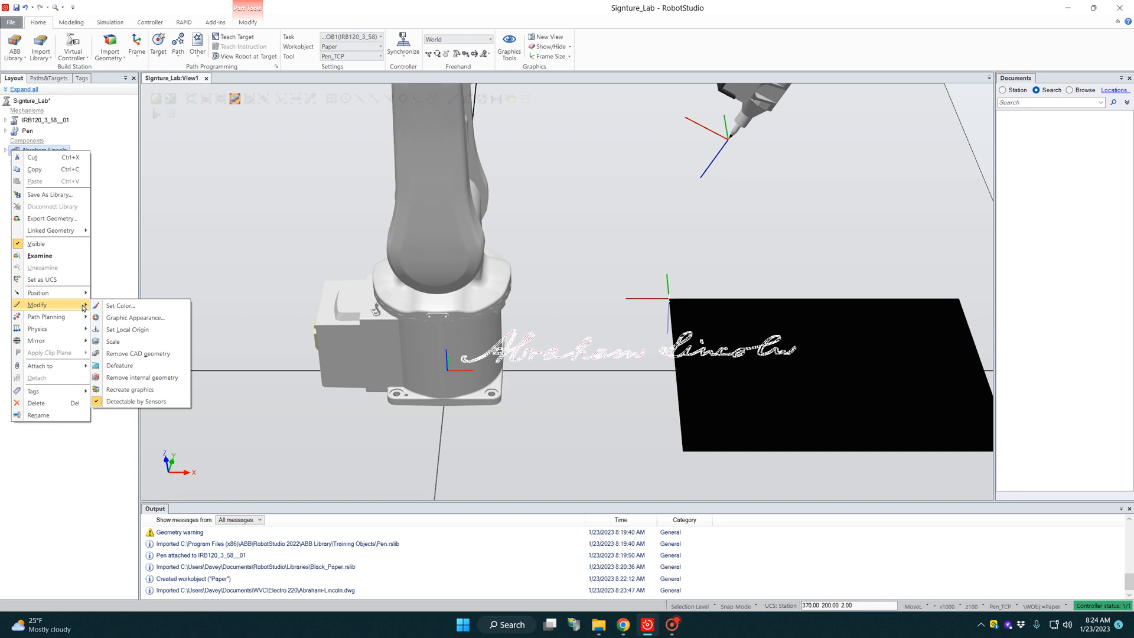
{"action": "left_click", "coordinate": [113, 342]}
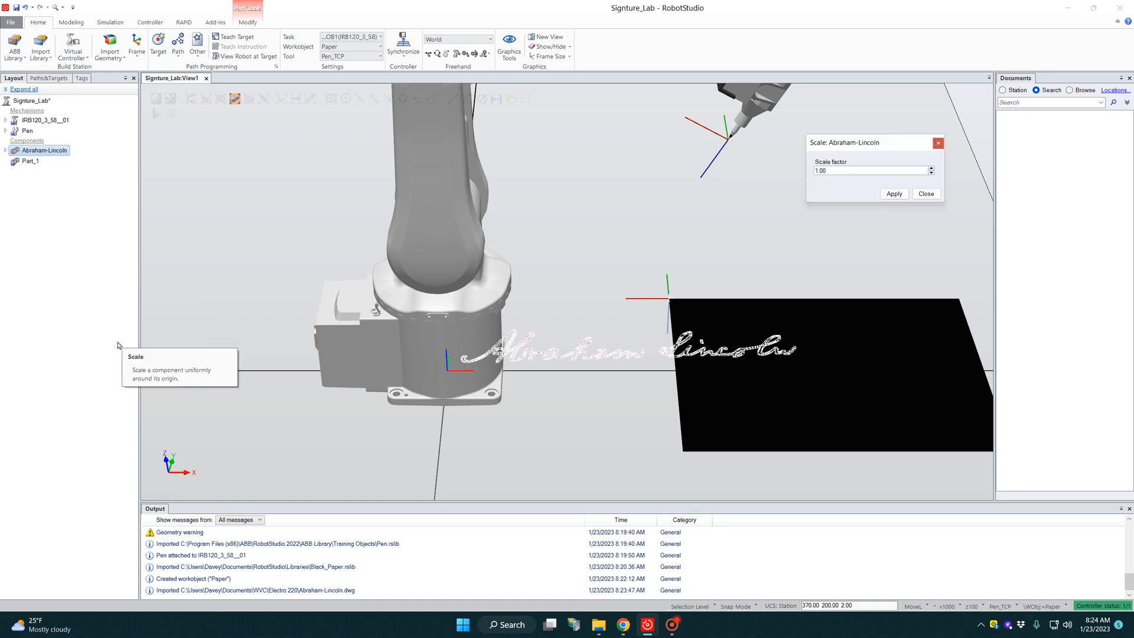
{"action": "double_click", "coordinate": [838, 171]}
{"action": "type", "text": "1"}
{"action": "type", "text": ".5"}
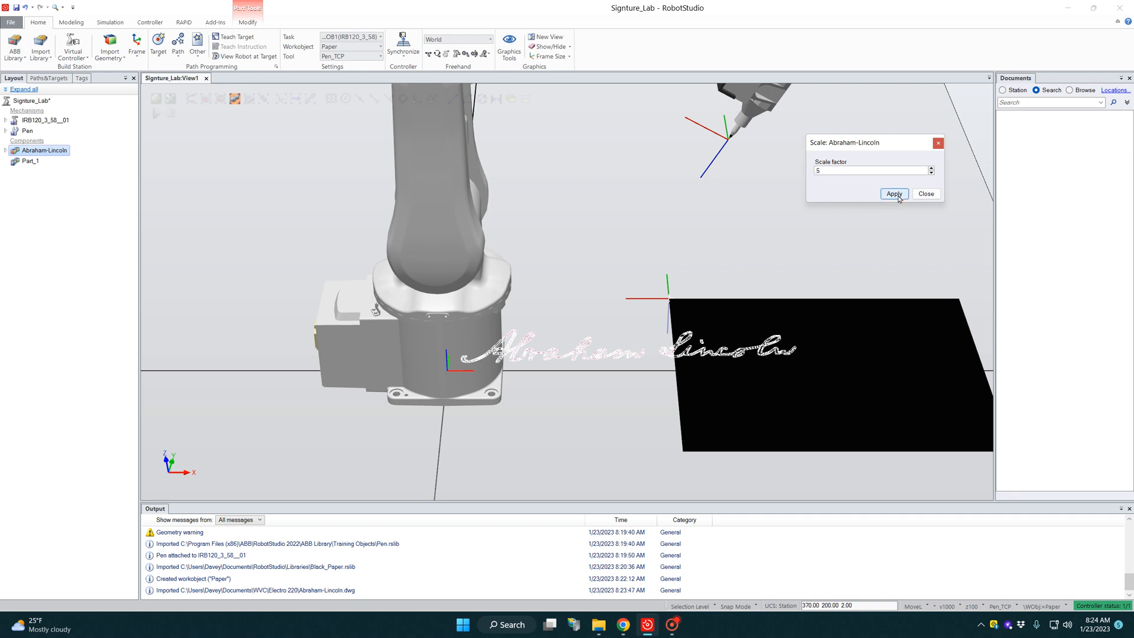
{"action": "left_click", "coordinate": [894, 194]}
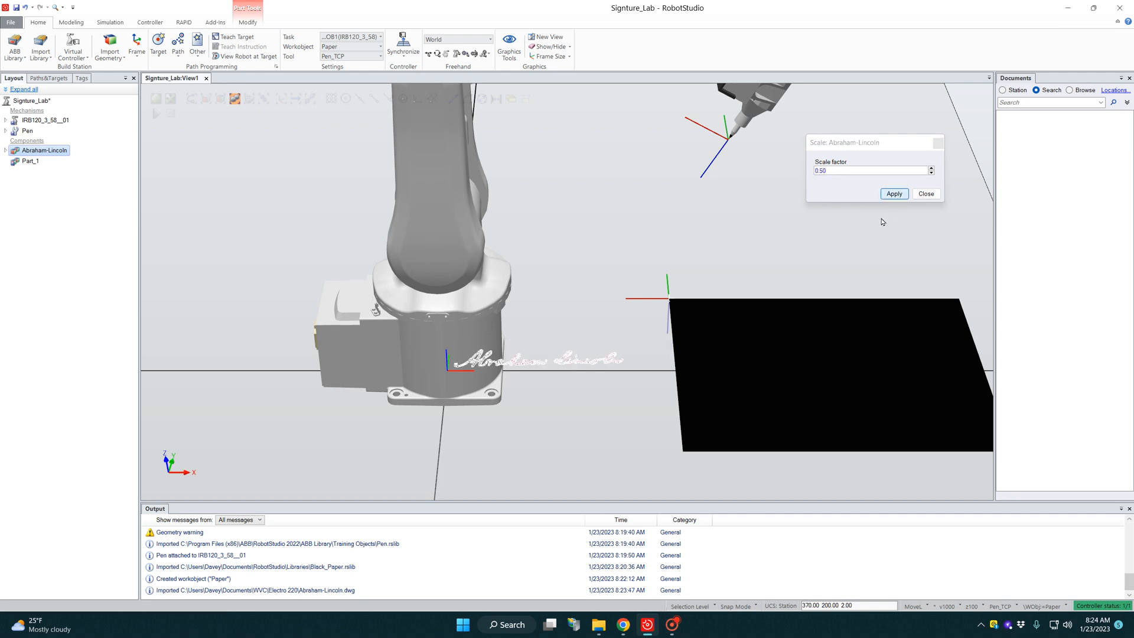
{"action": "left_click", "coordinate": [926, 193]}
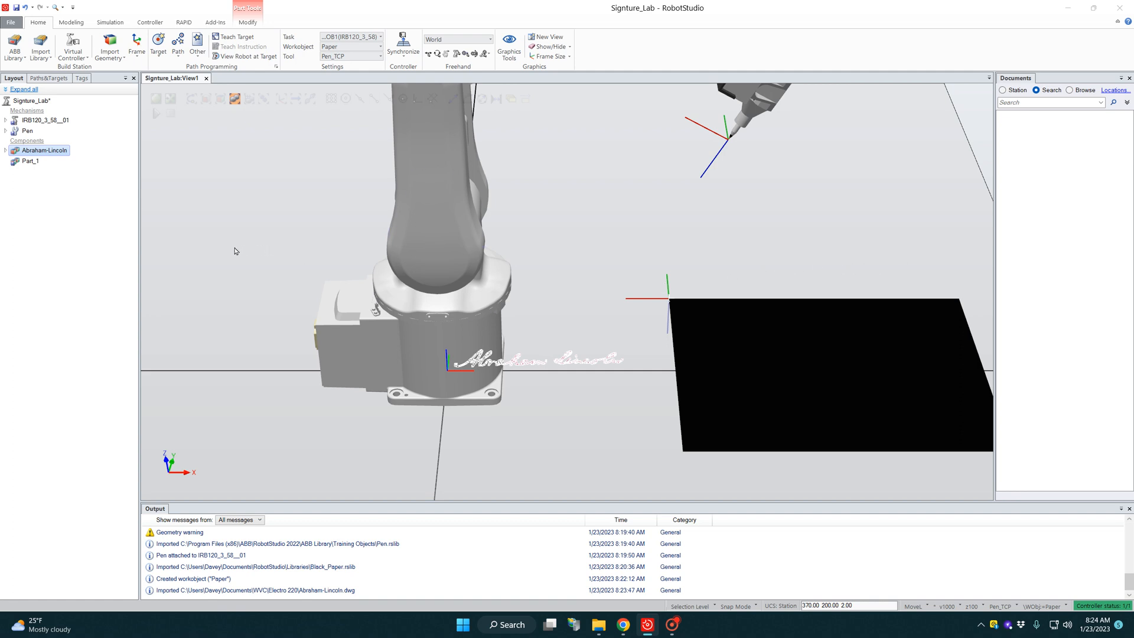
Step: Set the signature part's position in the World reference to X 400 mm and Z 3 mm, placing it over the black paper
{"action": "right_click", "coordinate": [16, 152]}
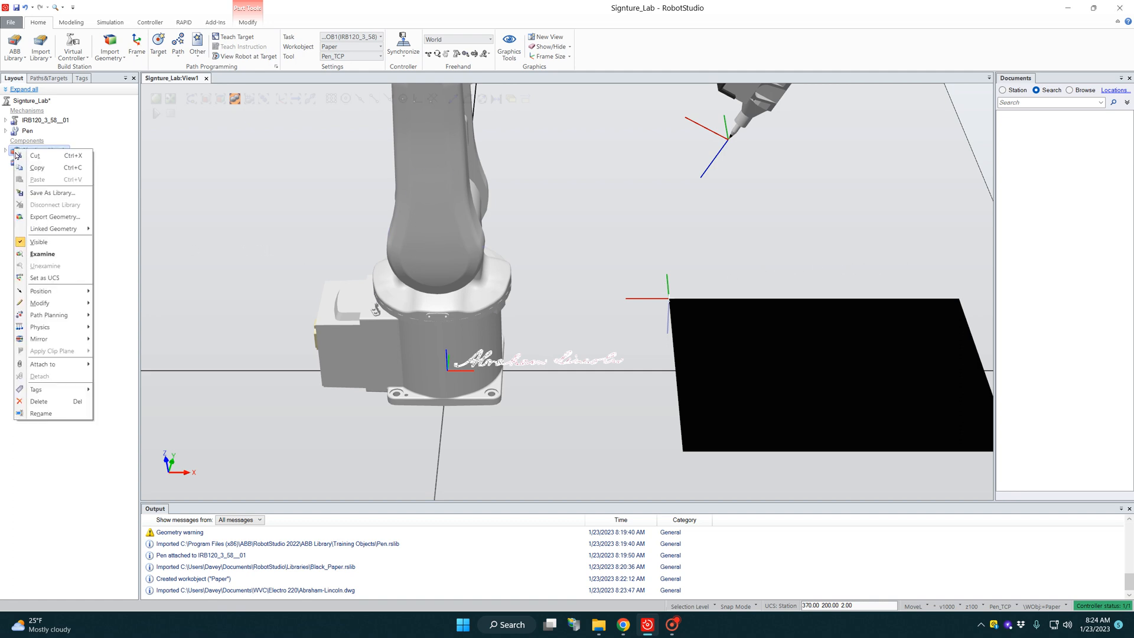
{"action": "mouse_move", "coordinate": [42, 292]}
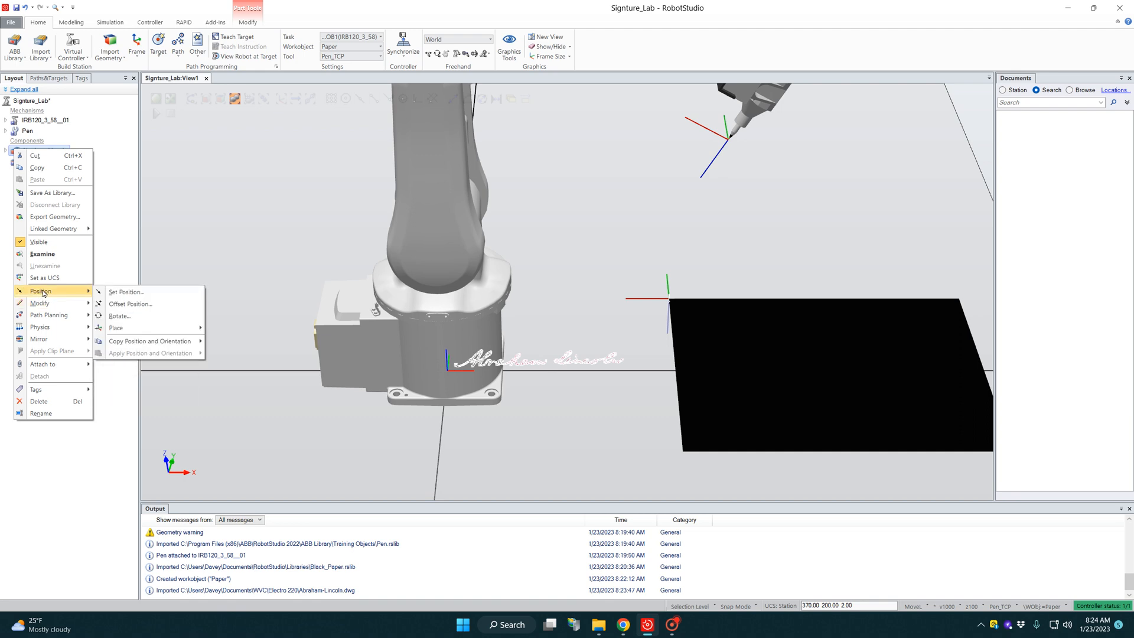
{"action": "left_click", "coordinate": [126, 292]}
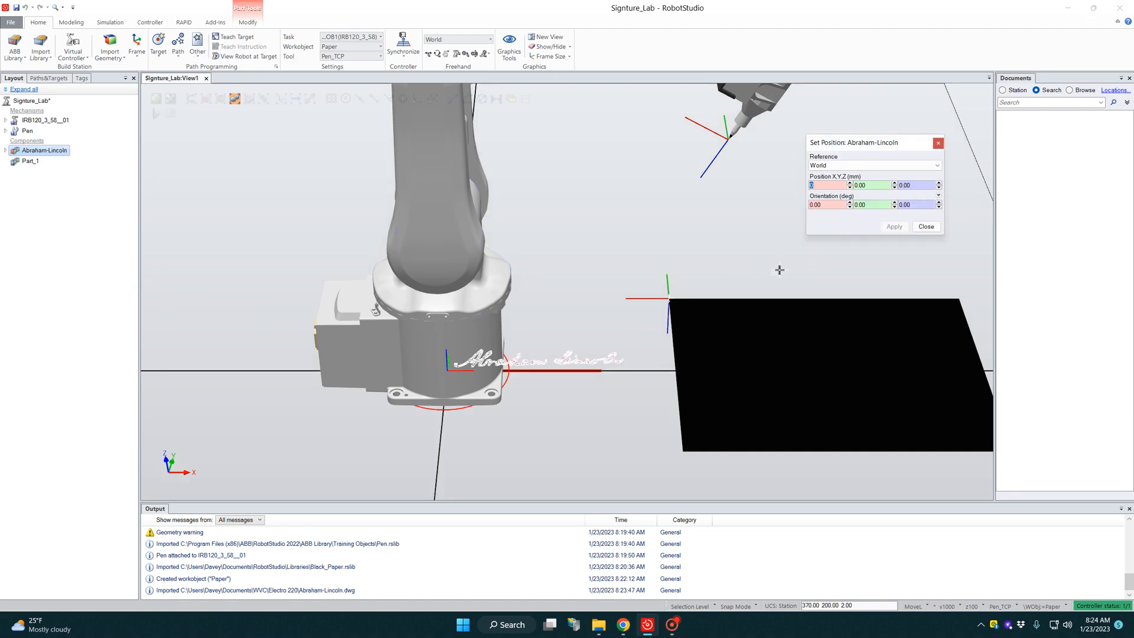
{"action": "left_click", "coordinate": [825, 185]}
{"action": "type", "text": "400"}
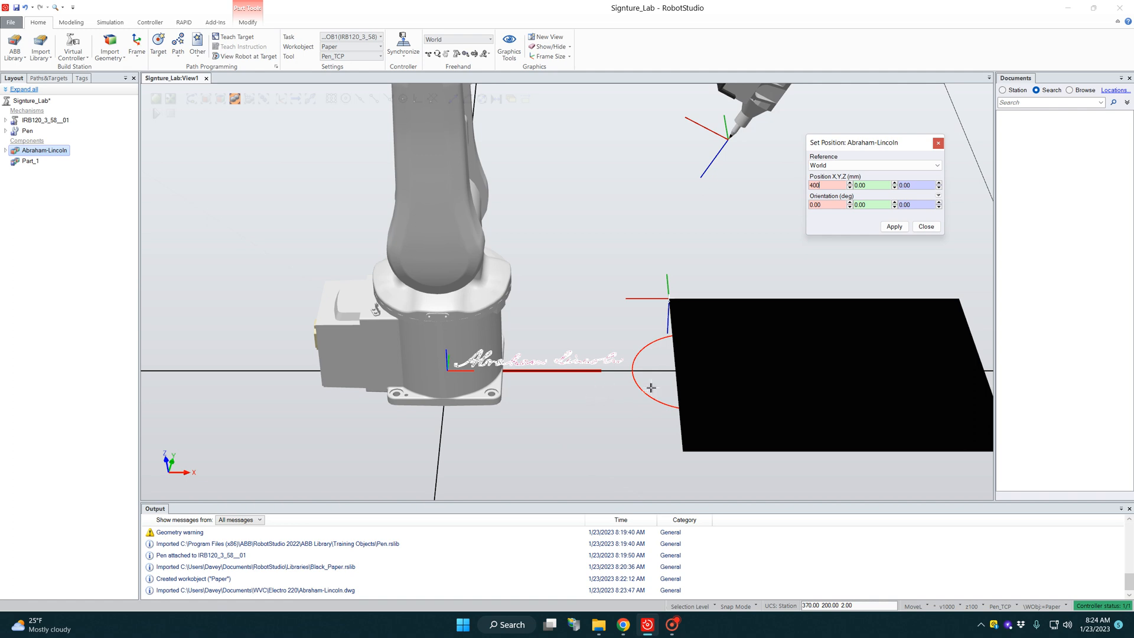
{"action": "left_click", "coordinate": [918, 185]}
{"action": "type", "text": "03"}
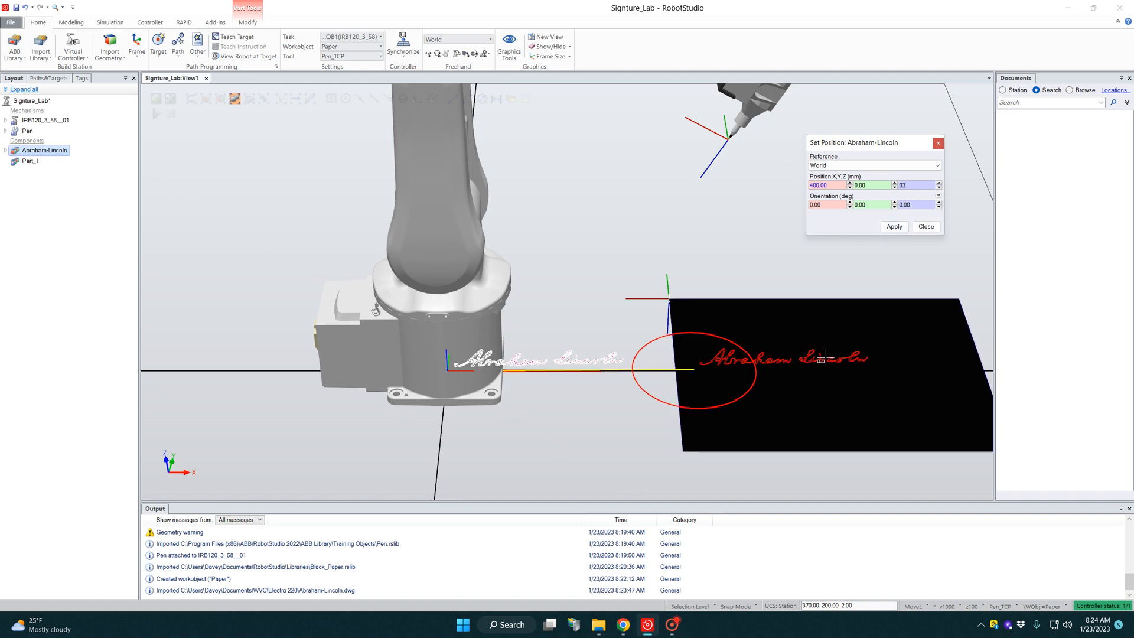
{"action": "left_click", "coordinate": [895, 228]}
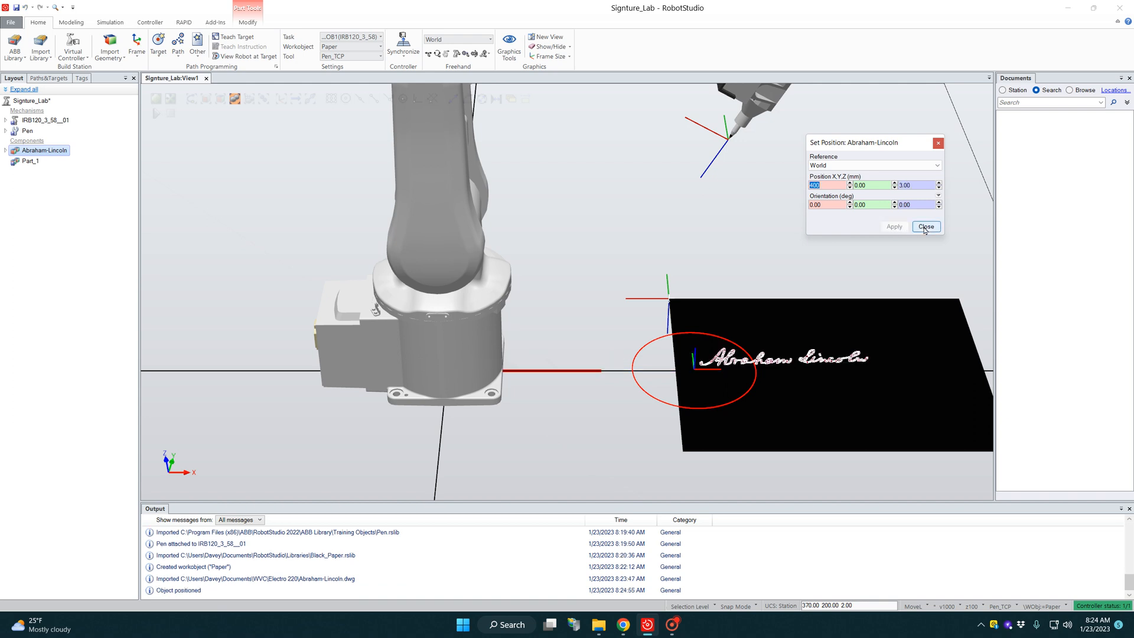
{"action": "left_click", "coordinate": [924, 228]}
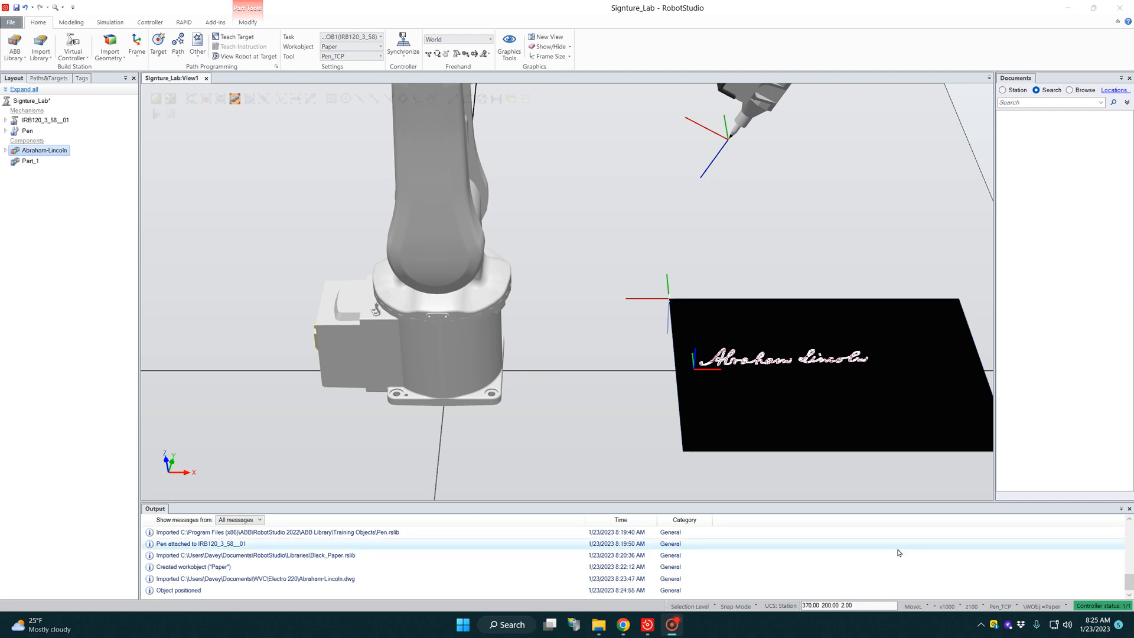
Step: Set the default move instruction to MoveJ with speed v100 and zone z10
{"action": "left_click", "coordinate": [920, 608]}
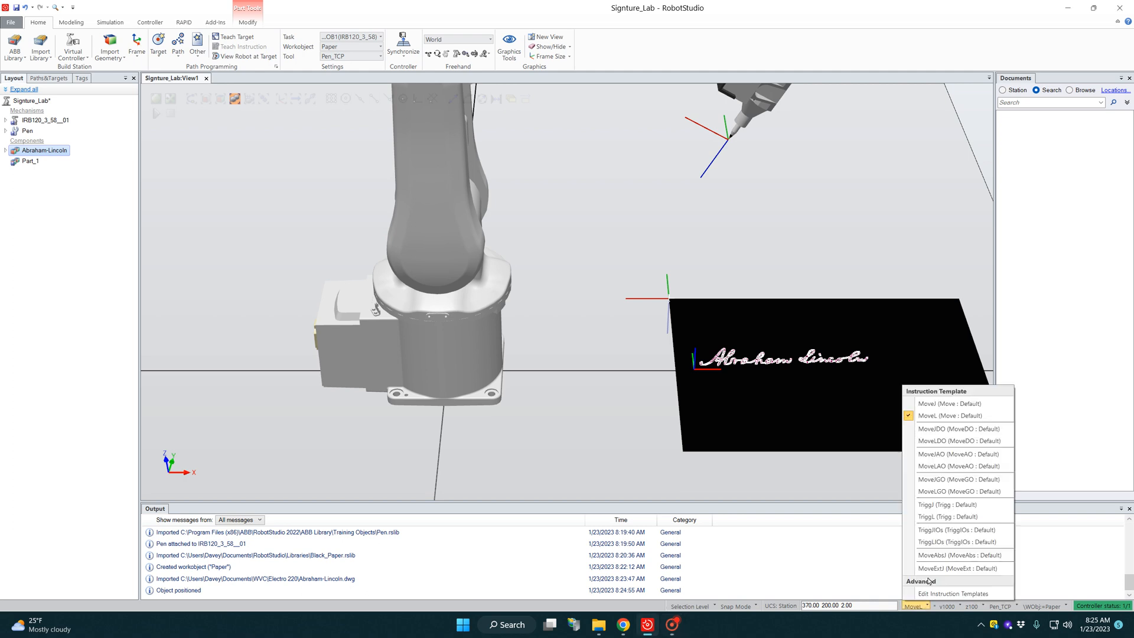
{"action": "left_click", "coordinate": [925, 404]}
{"action": "left_click", "coordinate": [943, 607]}
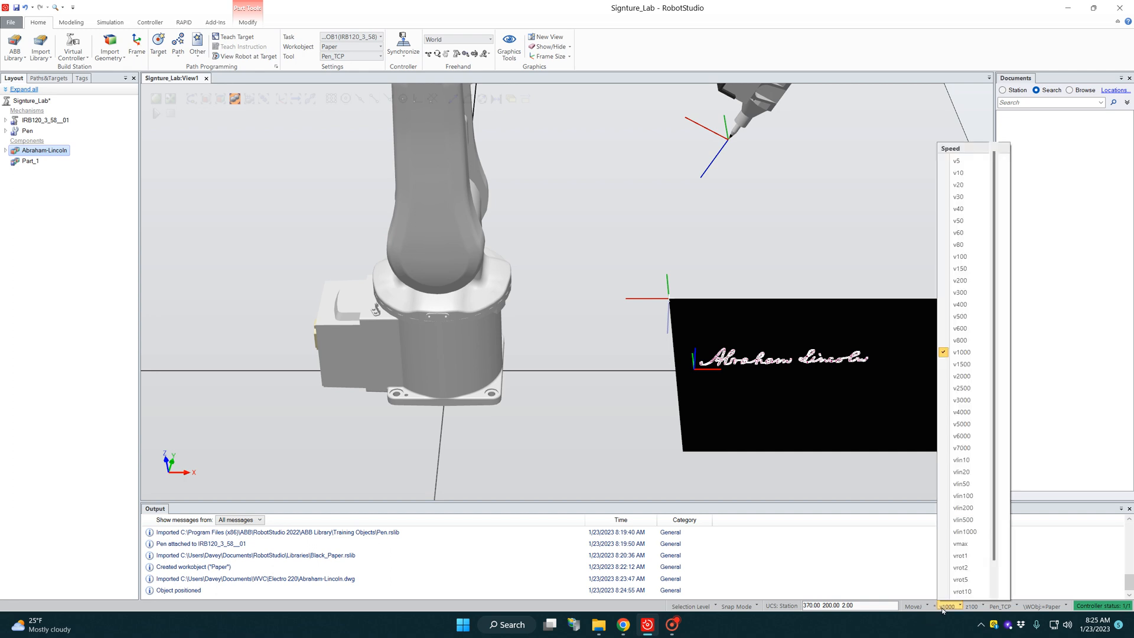
{"action": "left_click", "coordinate": [960, 256]}
{"action": "left_click", "coordinate": [972, 606]}
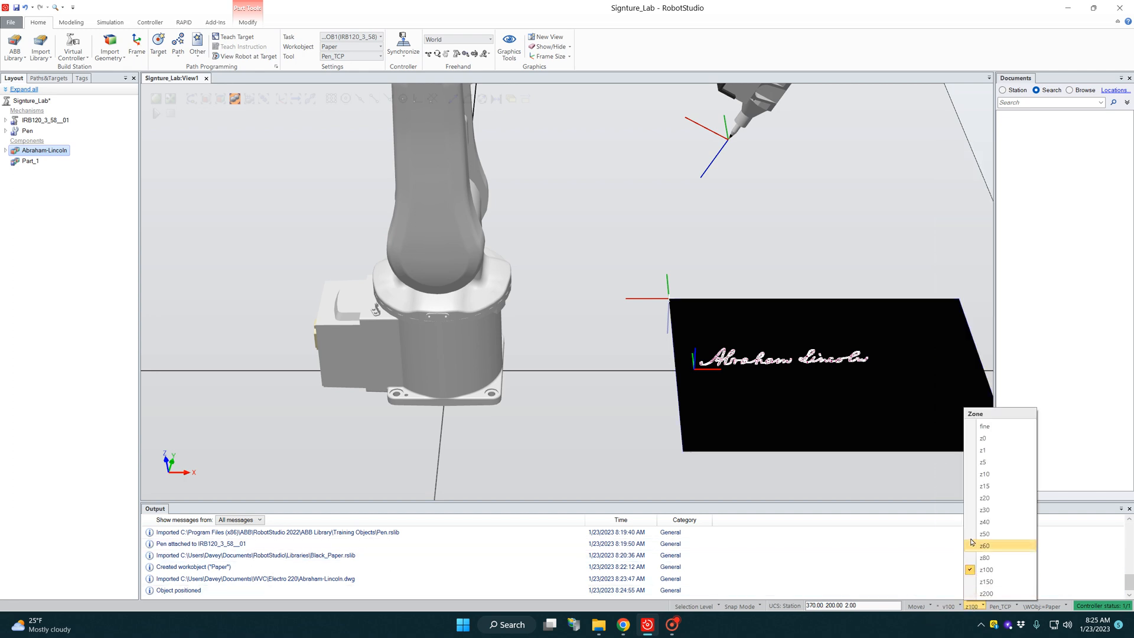
{"action": "left_click", "coordinate": [984, 474]}
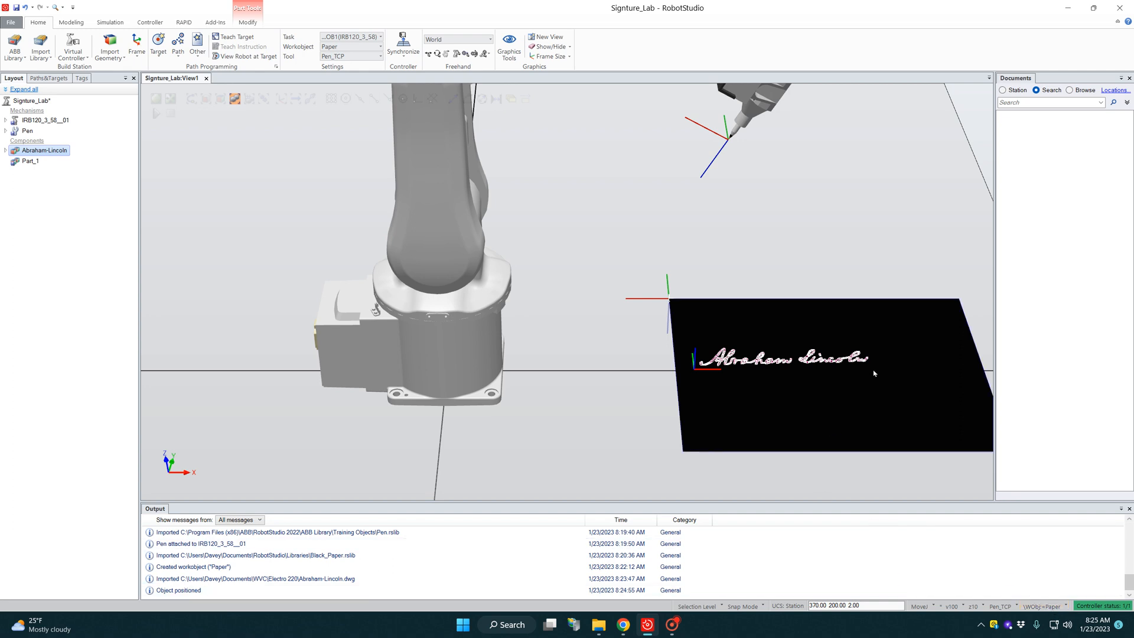
Step: Start creating targets in the Paper workobject, with Workobject as the position reference and a new point ready for picking
{"action": "scroll", "coordinate": [871, 370], "scroll_direction": "up", "scroll_amount": 10}
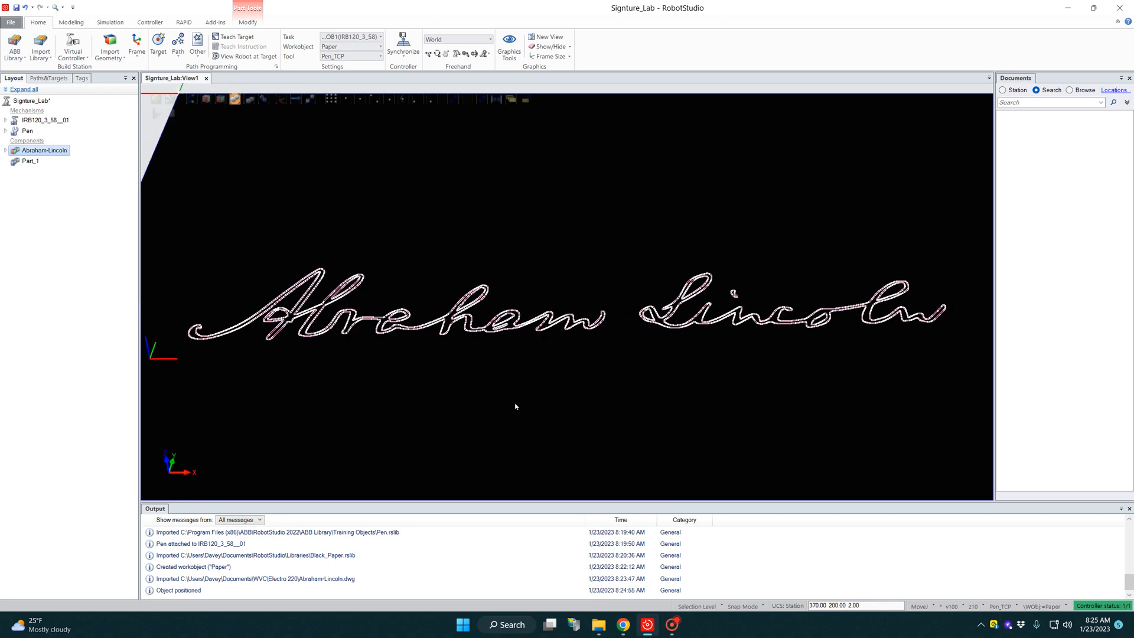
{"action": "scroll", "coordinate": [472, 405], "scroll_direction": "down", "scroll_amount": 2}
{"action": "scroll", "coordinate": [295, 321], "scroll_direction": "up", "scroll_amount": 5}
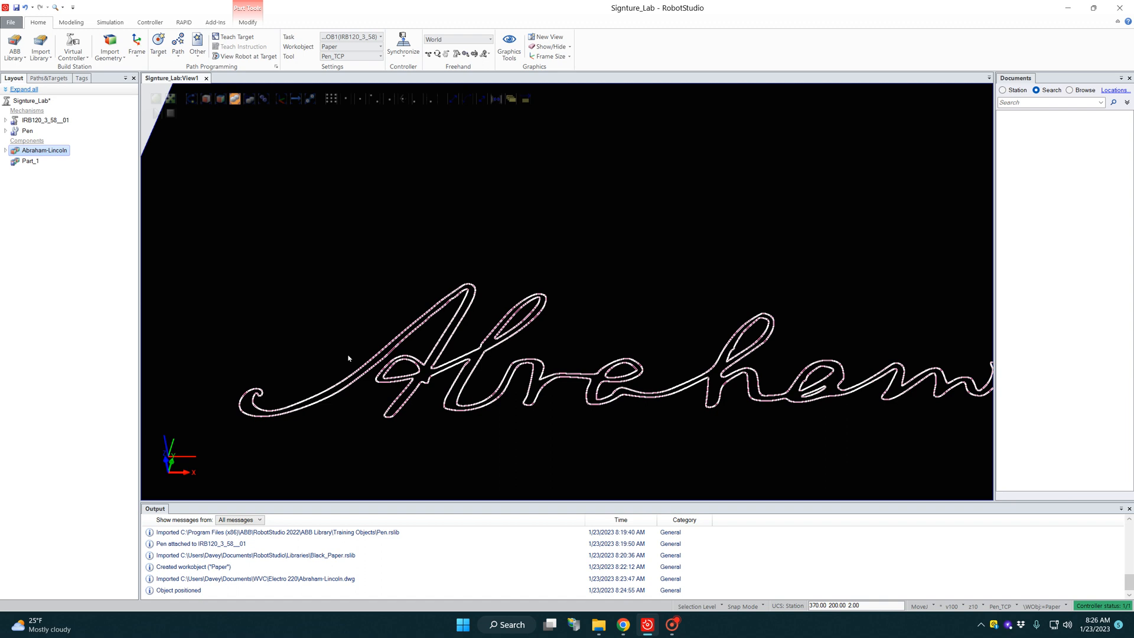
{"action": "left_click", "coordinate": [156, 44]}
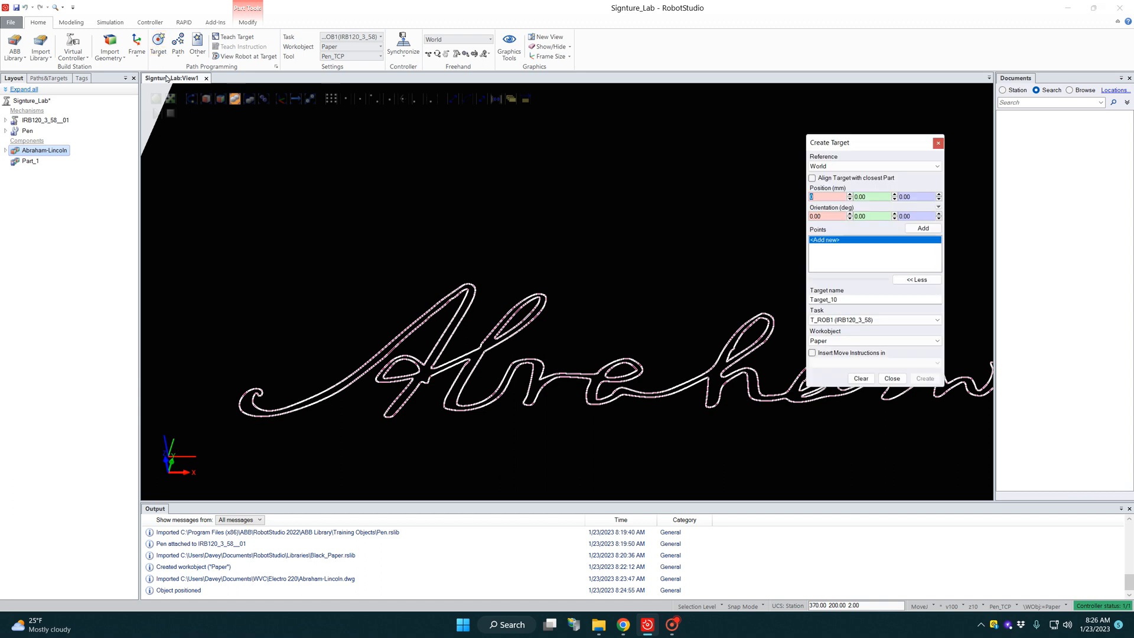
{"action": "left_click_drag", "start_coordinate": [852, 142], "coordinate": [911, 109]}
{"action": "left_click", "coordinate": [925, 132]}
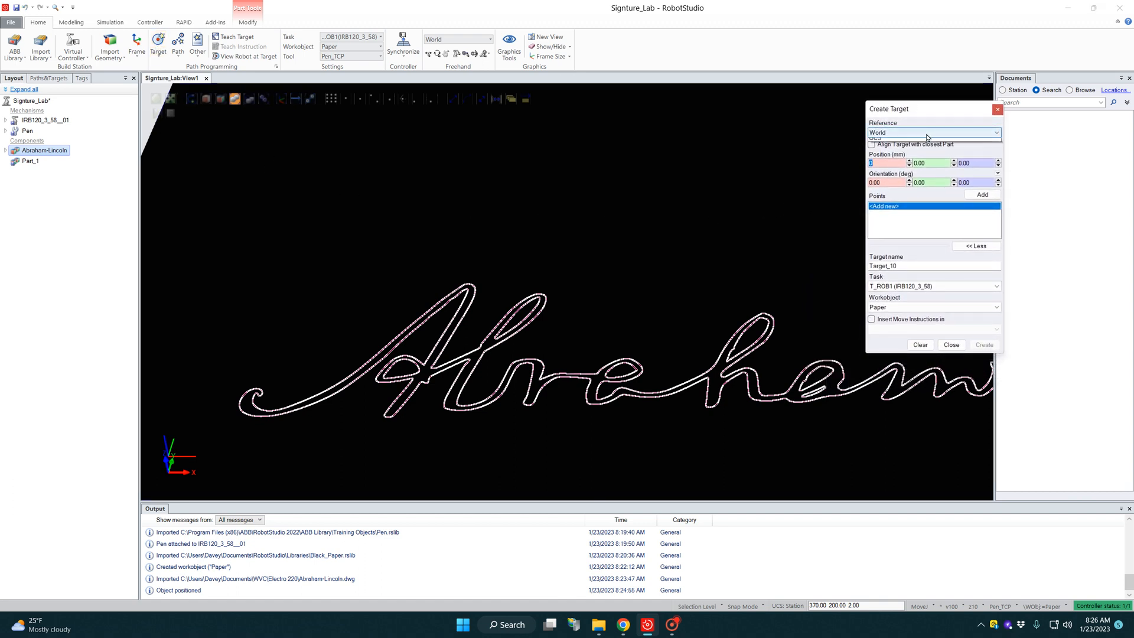
{"action": "left_click", "coordinate": [899, 150]}
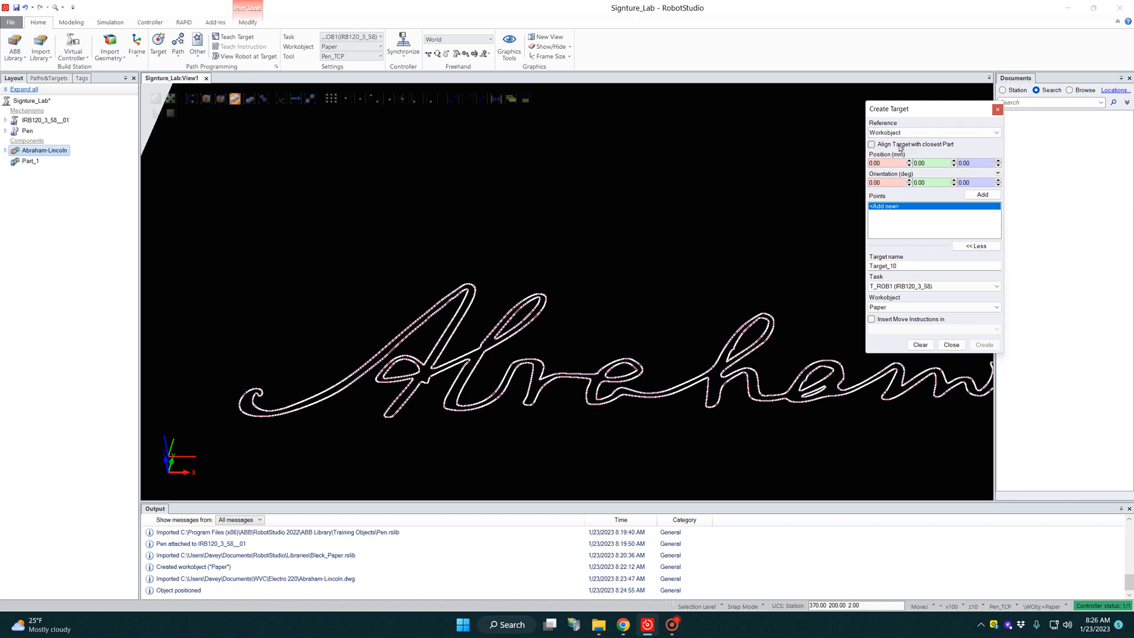
{"action": "left_click", "coordinate": [969, 247]}
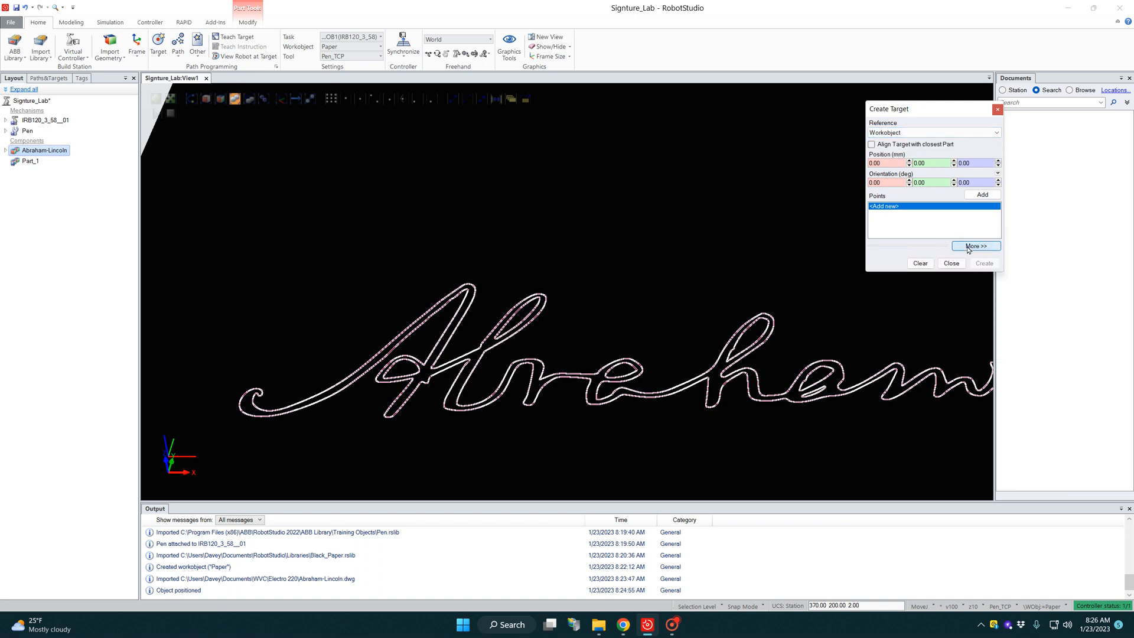
{"action": "left_click", "coordinate": [969, 247]}
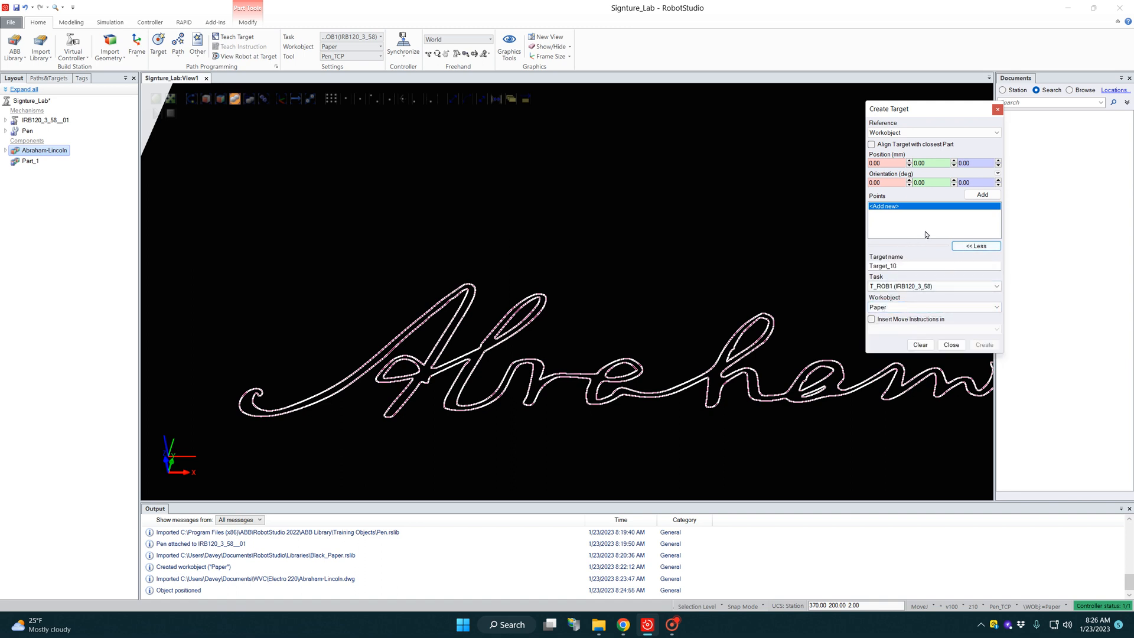
{"action": "left_click", "coordinate": [887, 208]}
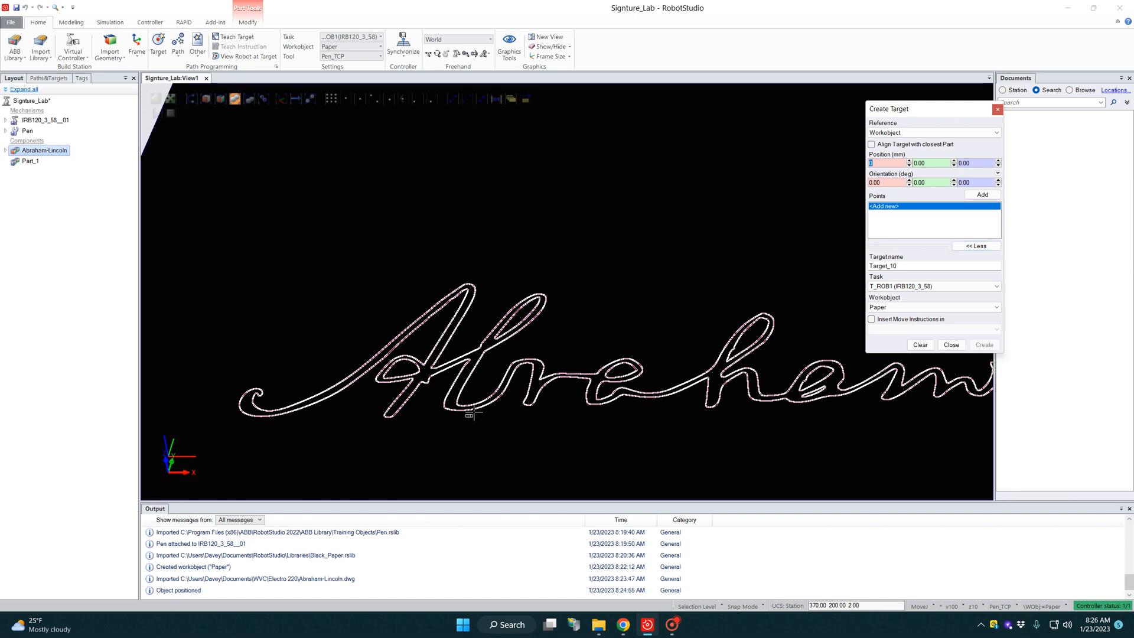
Step: Pick the first five target points around the tip of the curl that starts the A of Abraham
{"action": "scroll", "coordinate": [258, 404], "scroll_direction": "up", "scroll_amount": 3}
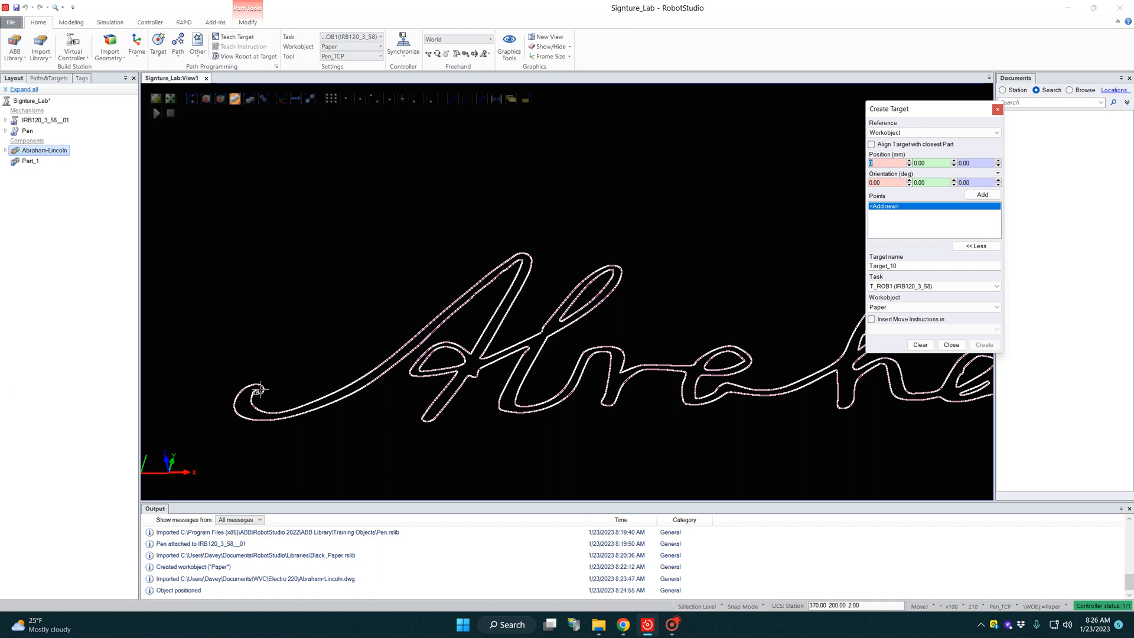
{"action": "left_click", "coordinate": [258, 390]}
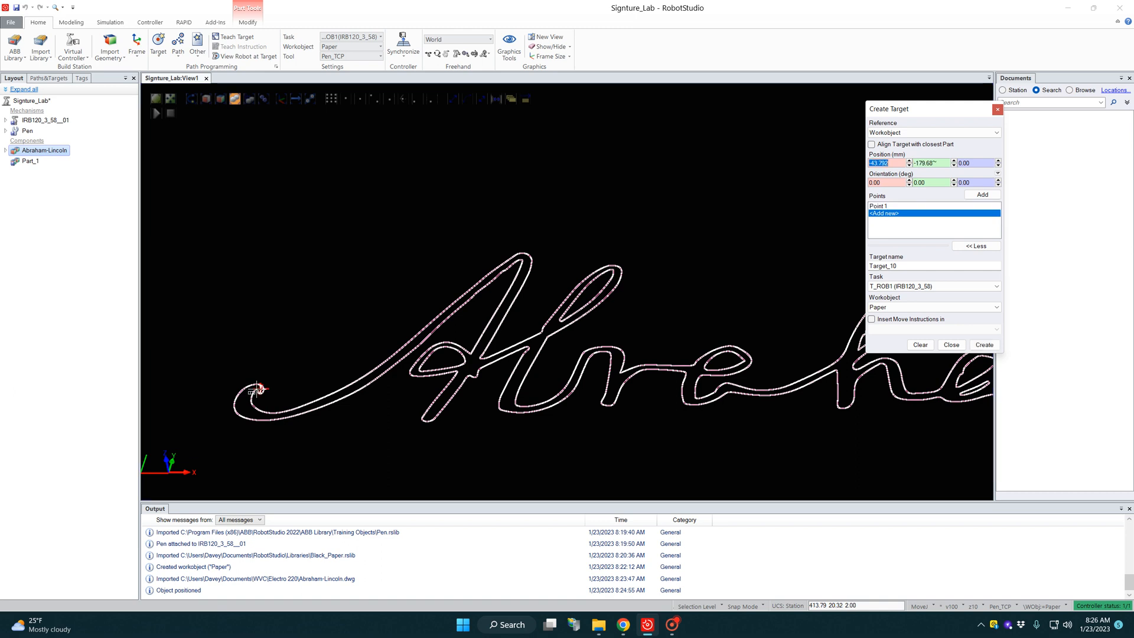
{"action": "left_click", "coordinate": [255, 390]}
{"action": "left_click", "coordinate": [245, 392]}
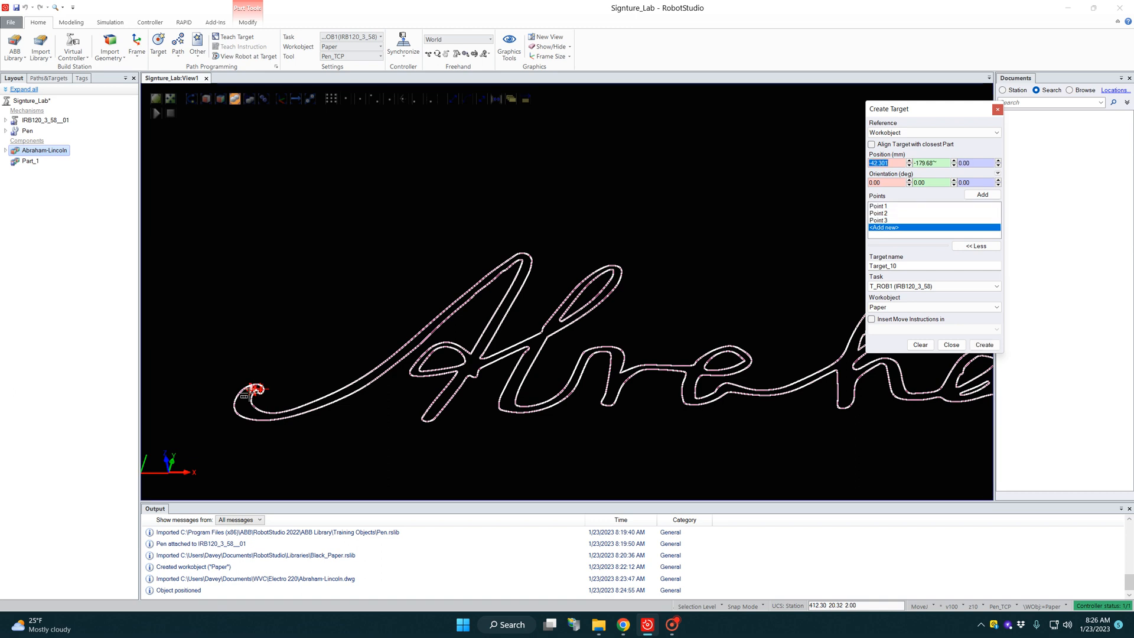
{"action": "left_click", "coordinate": [242, 396]}
{"action": "left_click", "coordinate": [243, 399]}
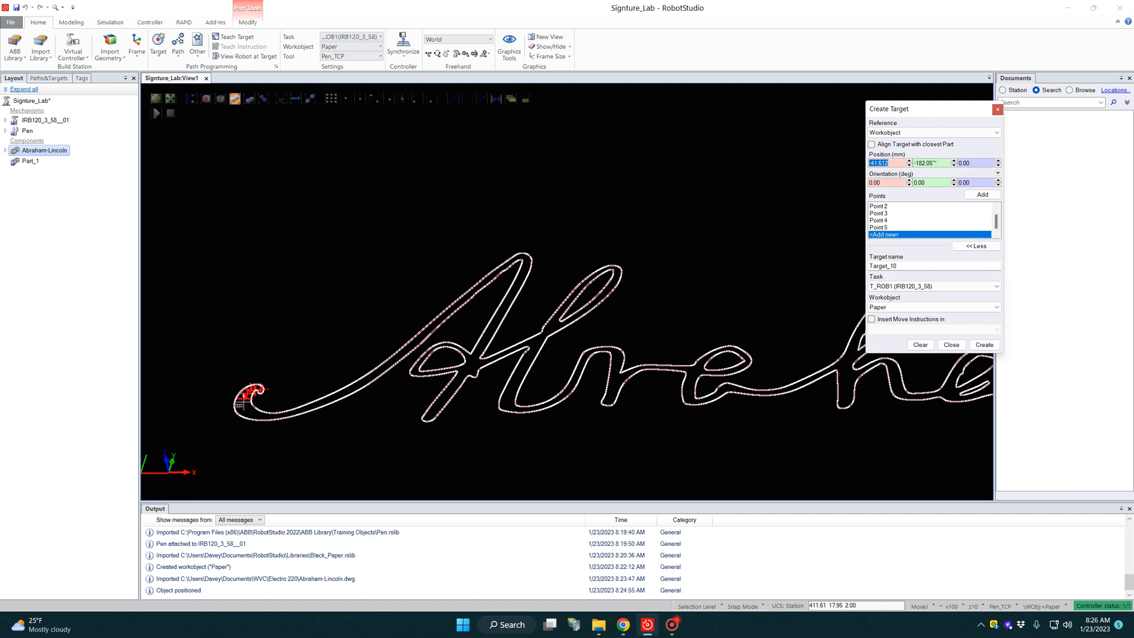
Step: Continue with seven target points down and around the bottom of the A's opening curl
{"action": "left_click", "coordinate": [244, 404]}
{"action": "left_click", "coordinate": [245, 409]}
{"action": "left_click", "coordinate": [250, 414]}
{"action": "left_click", "coordinate": [256, 417]}
{"action": "left_click", "coordinate": [268, 417]}
{"action": "left_click", "coordinate": [277, 417]}
{"action": "left_click", "coordinate": [286, 415]}
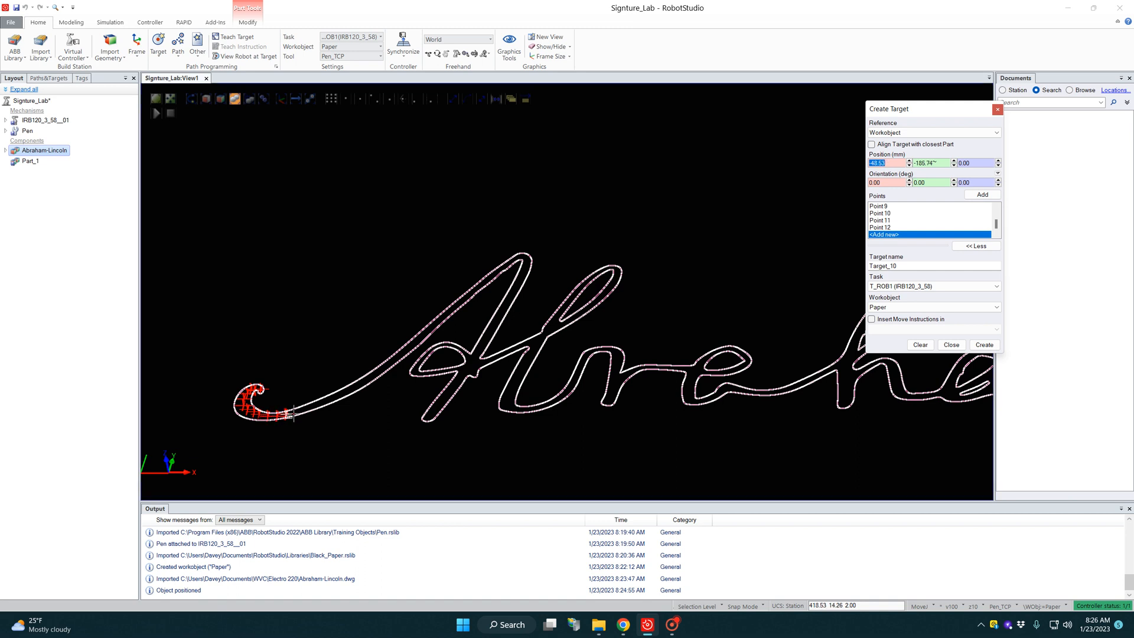
Step: Add eleven target points along the A's rising entry stroke, from the curl to just before the crossbar loop
{"action": "left_click", "coordinate": [295, 409]}
{"action": "left_click", "coordinate": [305, 407]}
{"action": "left_click", "coordinate": [314, 405]}
{"action": "left_click", "coordinate": [323, 402]}
{"action": "left_click", "coordinate": [333, 400]}
{"action": "left_click", "coordinate": [346, 391]}
{"action": "left_click", "coordinate": [358, 383]}
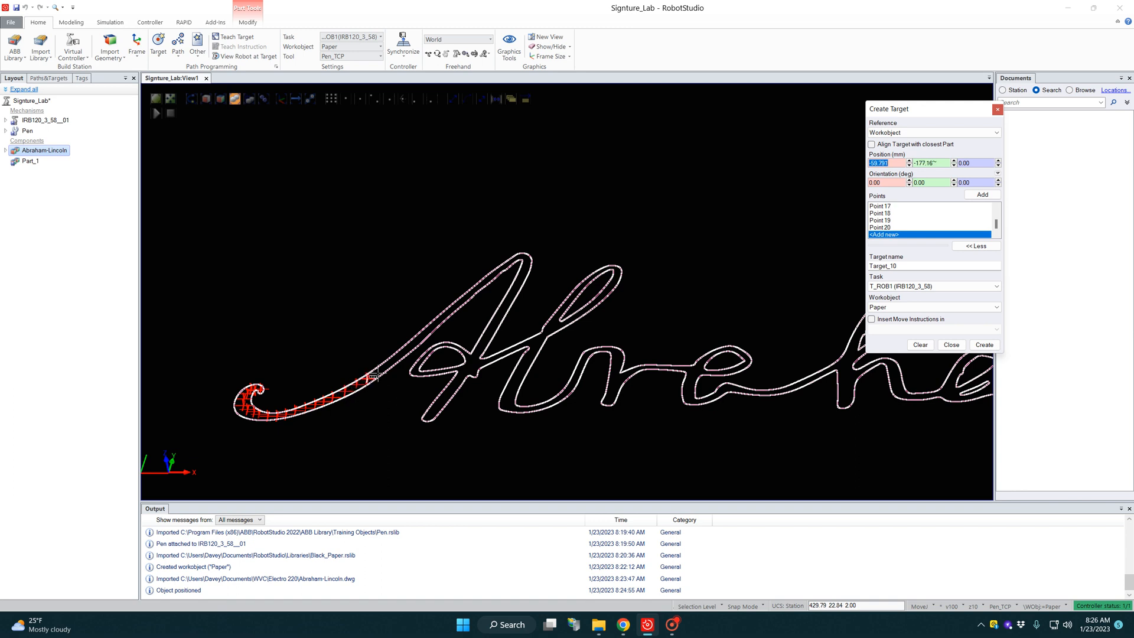
{"action": "left_click", "coordinate": [369, 376]}
{"action": "left_click", "coordinate": [376, 372]}
{"action": "left_click", "coordinate": [381, 368]}
{"action": "left_click", "coordinate": [391, 361]}
Step: Add eight closely spaced target points around the peak of the A, resuming near the upper end of the rising stroke
{"action": "left_click", "coordinate": [497, 269]}
{"action": "left_click", "coordinate": [505, 265]}
{"action": "left_click", "coordinate": [514, 260]}
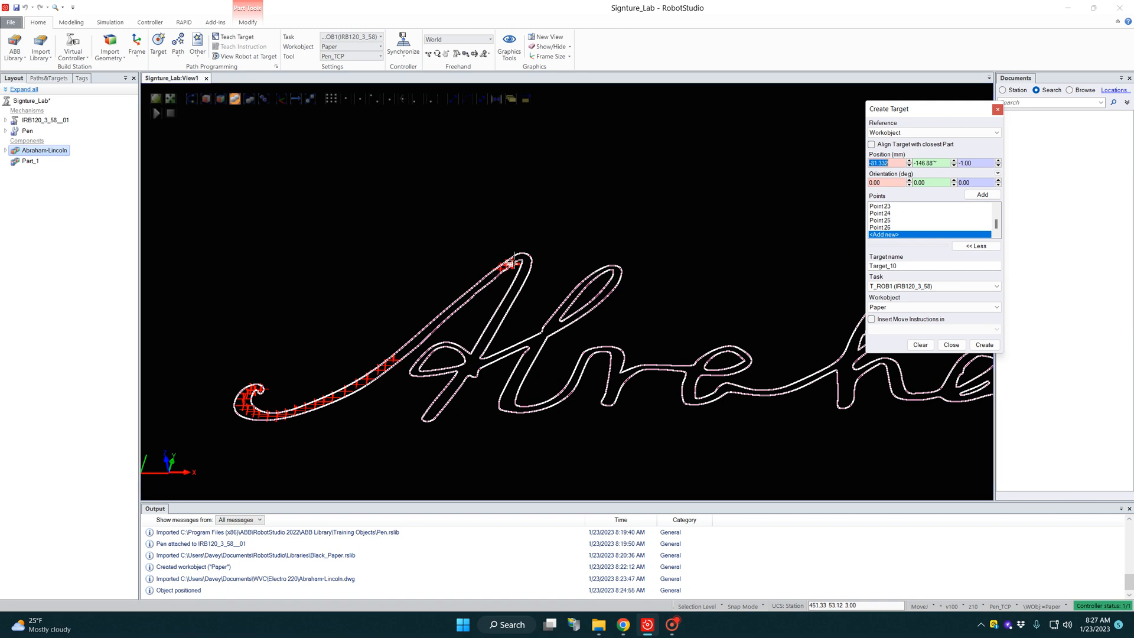
{"action": "left_click", "coordinate": [517, 258]}
{"action": "left_click", "coordinate": [520, 256]}
{"action": "left_click", "coordinate": [522, 256]}
{"action": "left_click", "coordinate": [526, 261]}
{"action": "left_click", "coordinate": [527, 267]}
Step: Add five target points from the A's peak down its right leg to the crossbar junction
{"action": "left_click", "coordinate": [519, 273]}
{"action": "left_click", "coordinate": [518, 280]}
{"action": "left_click", "coordinate": [515, 288]}
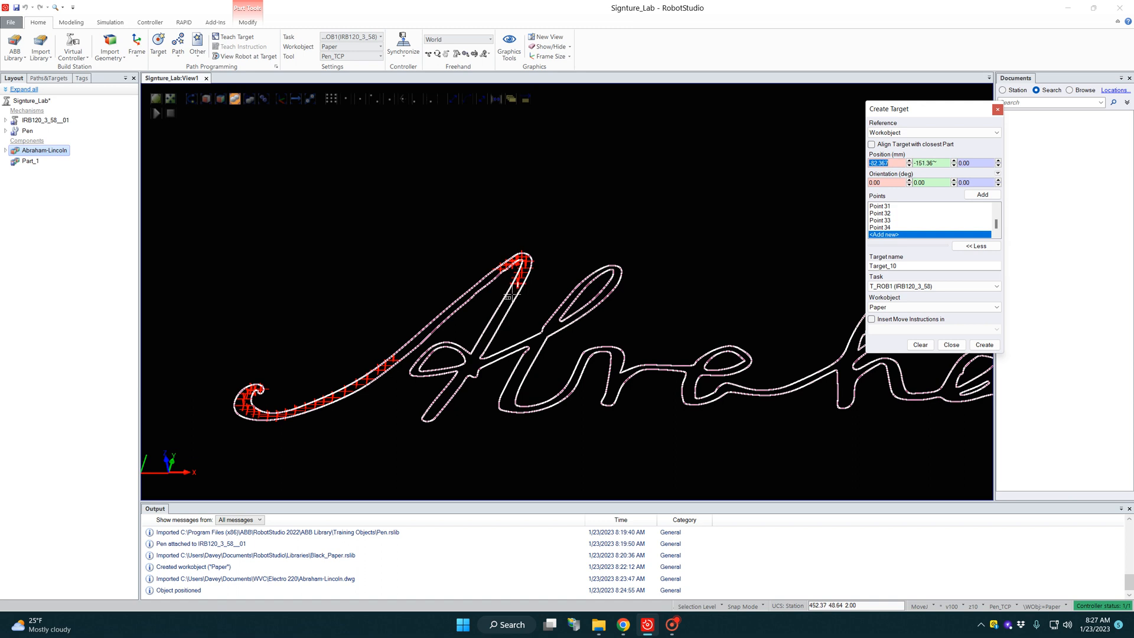
{"action": "left_click", "coordinate": [490, 327]}
{"action": "left_click", "coordinate": [476, 354]}
Step: Add eight target points from the crossbar junction down to the foot of the A's right leg
{"action": "left_click", "coordinate": [470, 367]}
{"action": "left_click", "coordinate": [460, 374]}
{"action": "left_click", "coordinate": [453, 385]}
{"action": "left_click", "coordinate": [444, 394]}
{"action": "left_click", "coordinate": [438, 403]}
{"action": "left_click", "coordinate": [430, 412]}
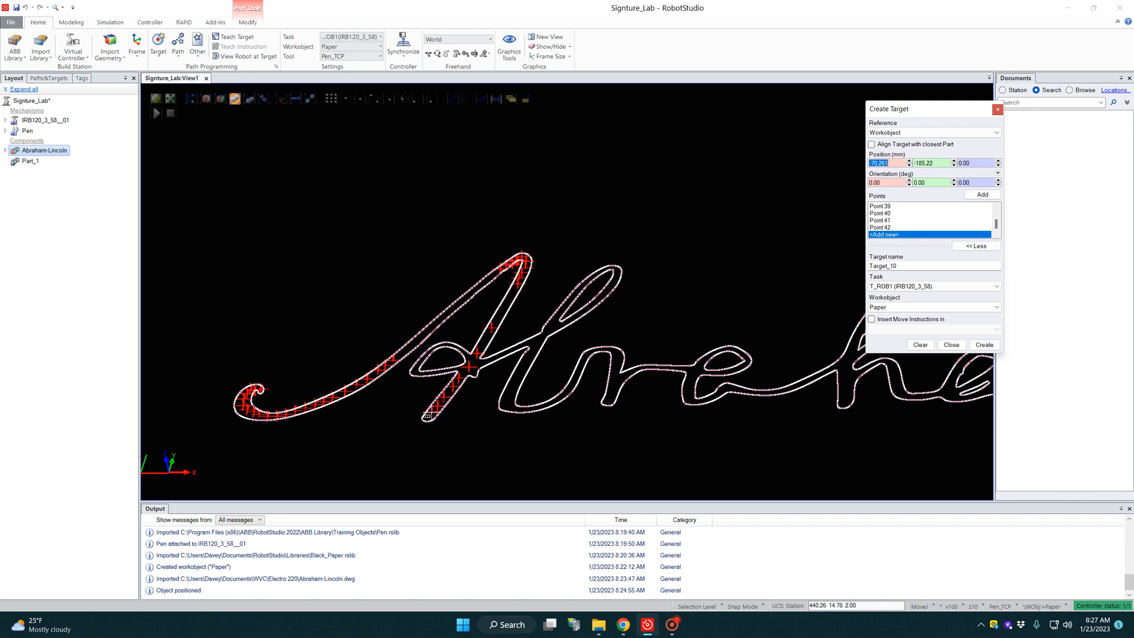
{"action": "left_click", "coordinate": [427, 418]}
{"action": "left_click", "coordinate": [424, 420]}
Step: Set the Z position of the last point at the A's foot to -20 mm and ready a new point
{"action": "left_click", "coordinate": [886, 228]}
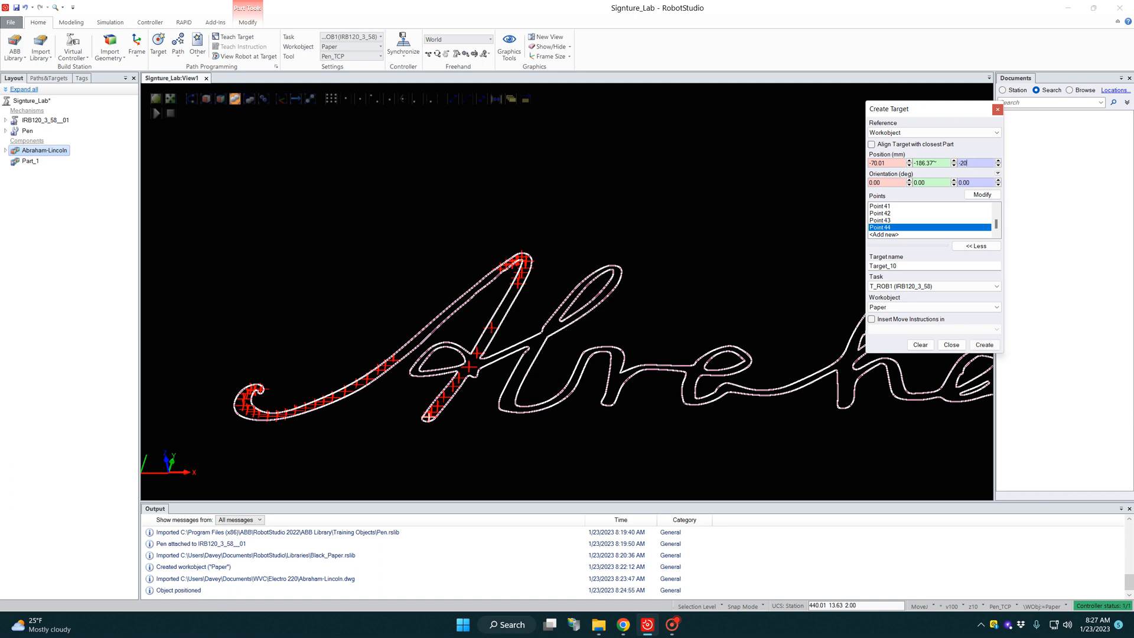
{"action": "left_click", "coordinate": [975, 196]}
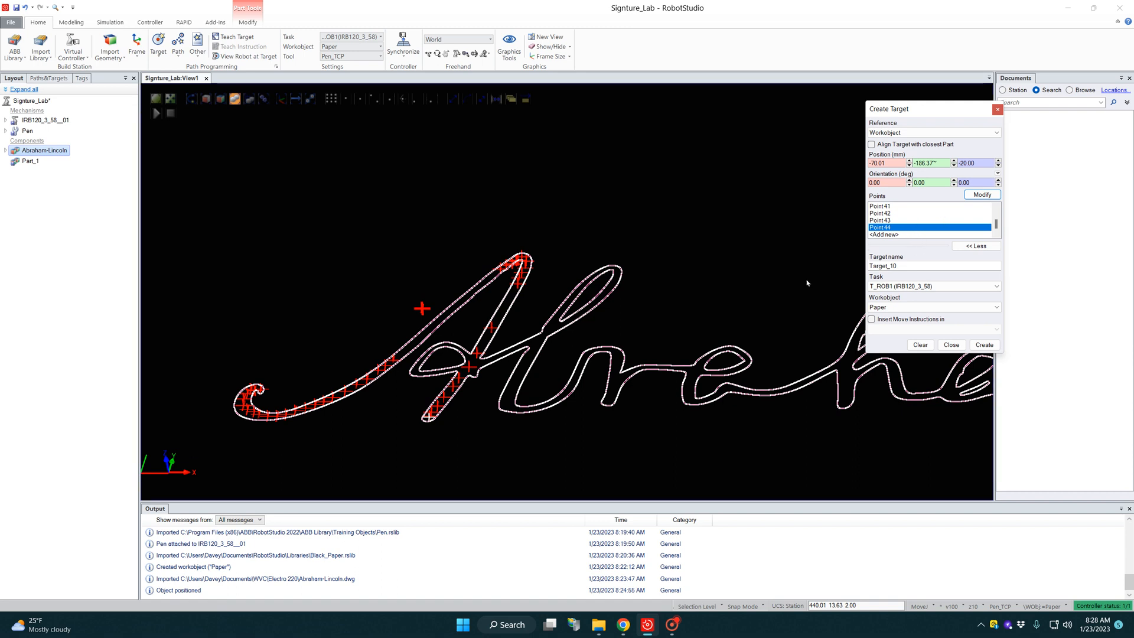
{"action": "left_click", "coordinate": [890, 235]}
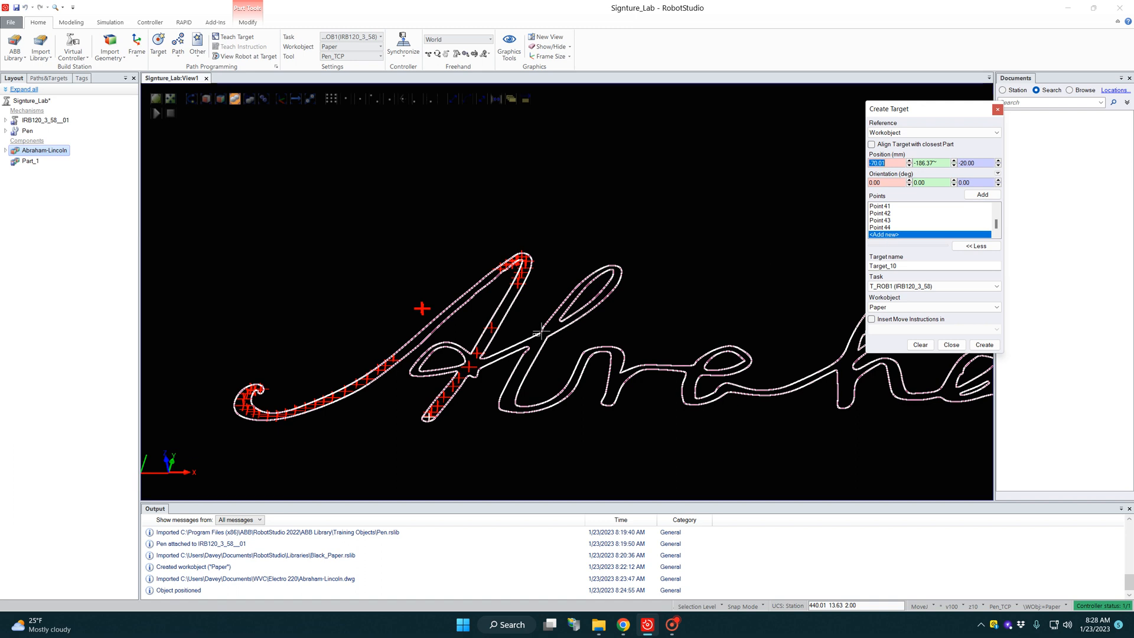
Step: Add an approach point at the right end of the A's crossbar with Z set to -20 mm, and ready another point
{"action": "left_click", "coordinate": [474, 374]}
{"action": "left_click", "coordinate": [880, 227]}
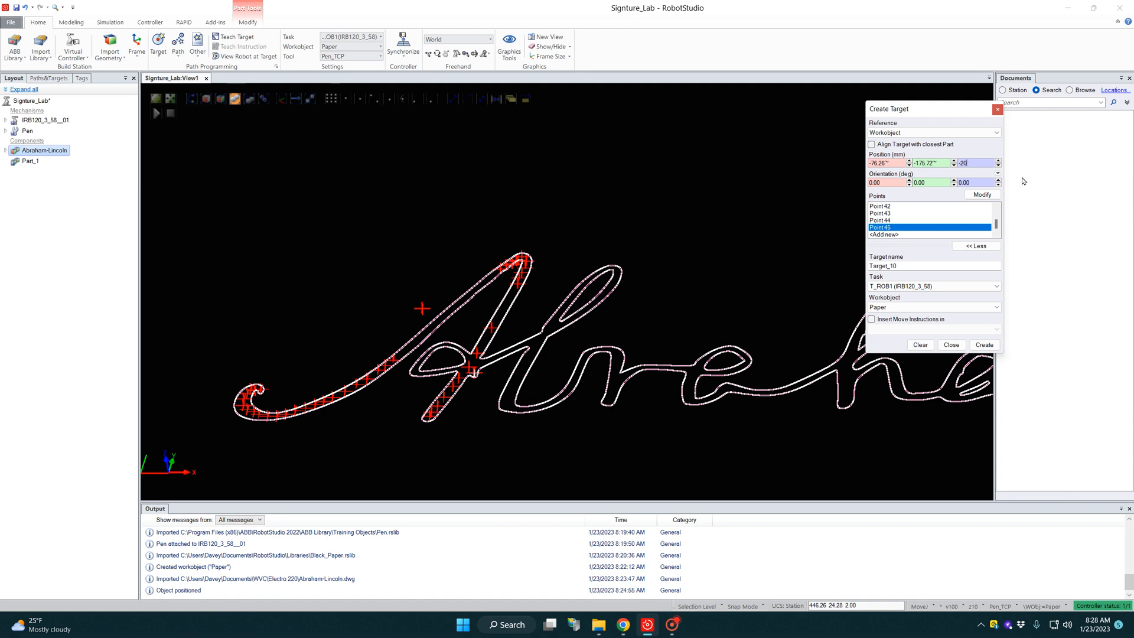
{"action": "left_click", "coordinate": [990, 196]}
{"action": "left_click", "coordinate": [886, 234]}
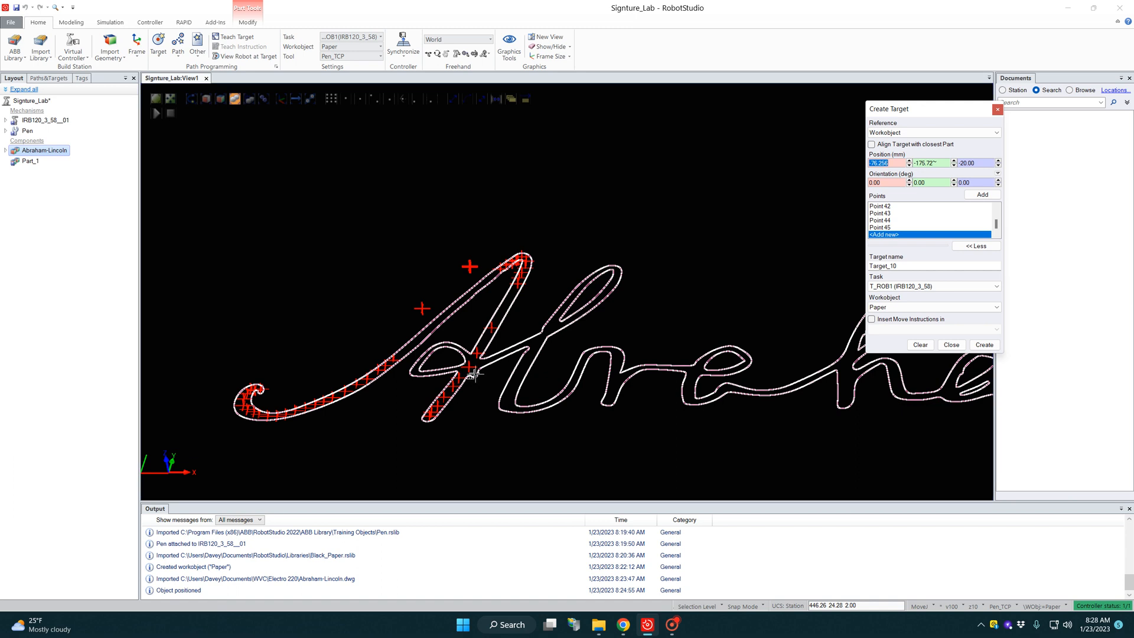
Step: Add nine target points from the A's crossbar junction up over the top of its small loop
{"action": "left_click", "coordinate": [474, 372]}
{"action": "left_click", "coordinate": [474, 371]}
{"action": "left_click", "coordinate": [473, 369]}
{"action": "left_click", "coordinate": [472, 365]}
{"action": "left_click", "coordinate": [464, 359]}
{"action": "left_click", "coordinate": [460, 353]}
{"action": "left_click", "coordinate": [455, 348]}
{"action": "left_click", "coordinate": [450, 343]}
{"action": "left_click", "coordinate": [444, 341]}
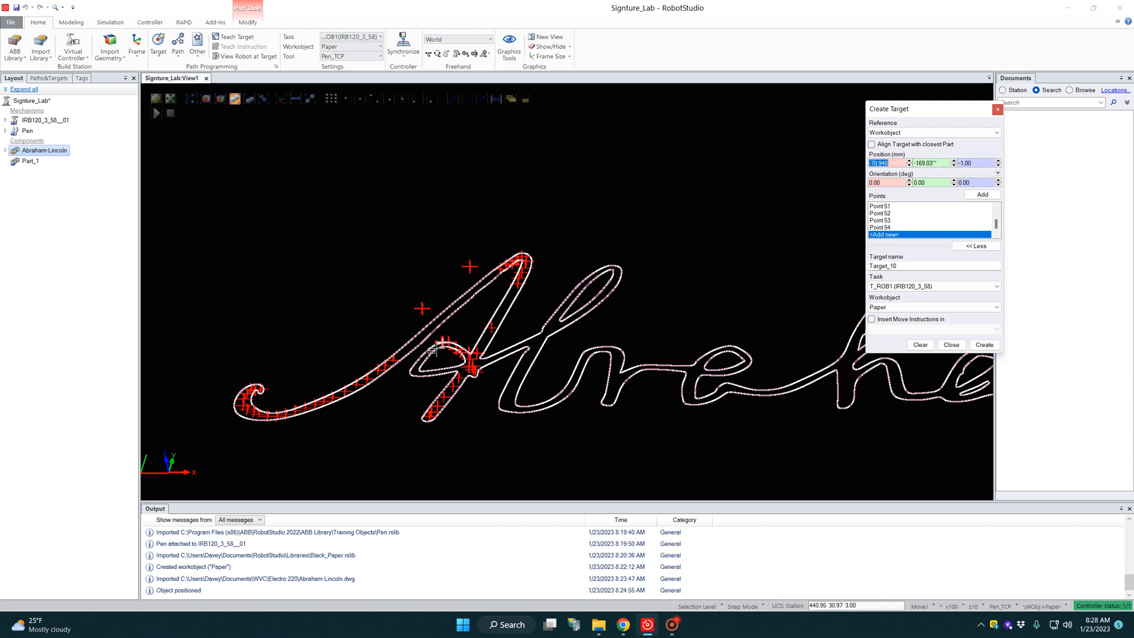
Step: Add nine target points down the far side of the A's crossbar loop and back along its lower edge
{"action": "left_click", "coordinate": [430, 352]}
{"action": "left_click", "coordinate": [425, 355]}
{"action": "left_click", "coordinate": [422, 358]}
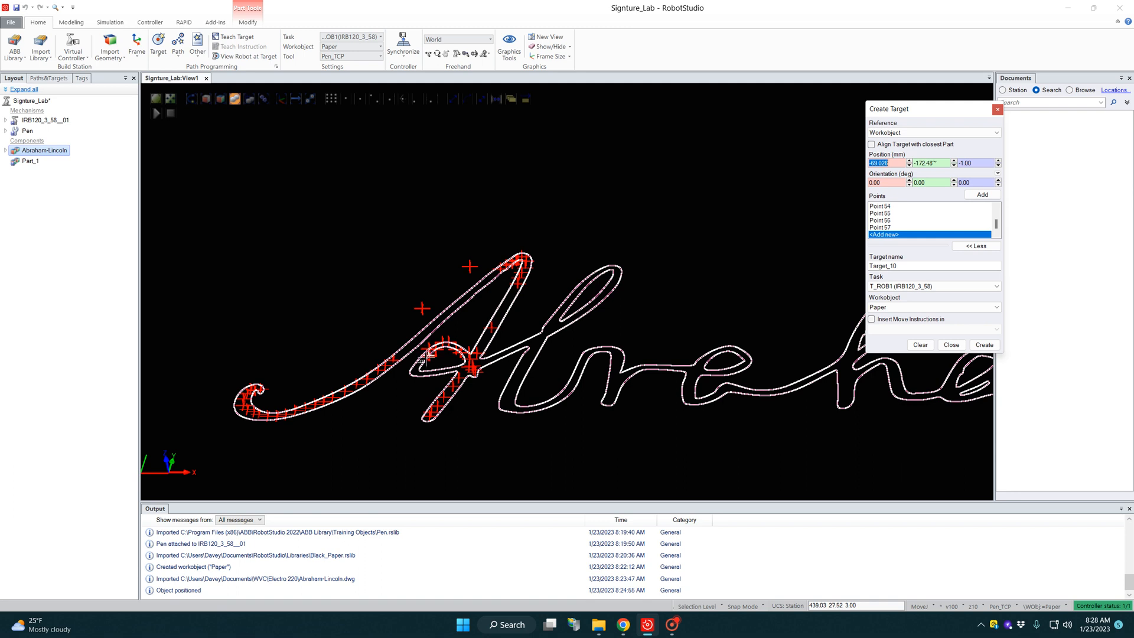
{"action": "left_click", "coordinate": [420, 362]}
{"action": "left_click", "coordinate": [417, 367]}
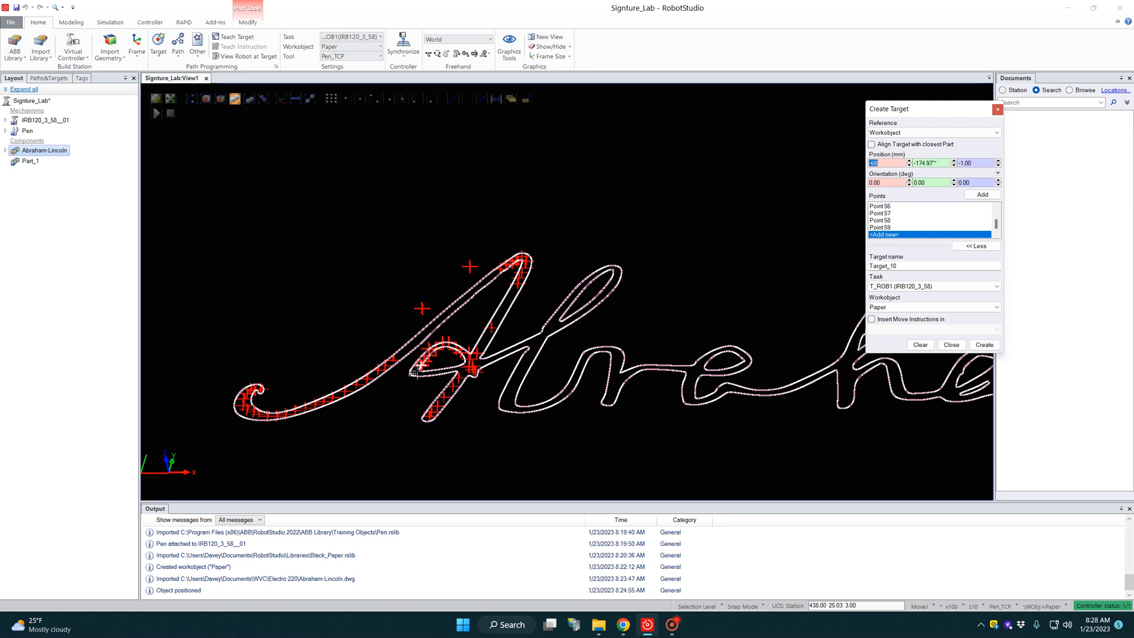
{"action": "left_click", "coordinate": [413, 372]}
{"action": "left_click", "coordinate": [419, 375]}
{"action": "left_click", "coordinate": [426, 375]}
{"action": "left_click", "coordinate": [432, 374]}
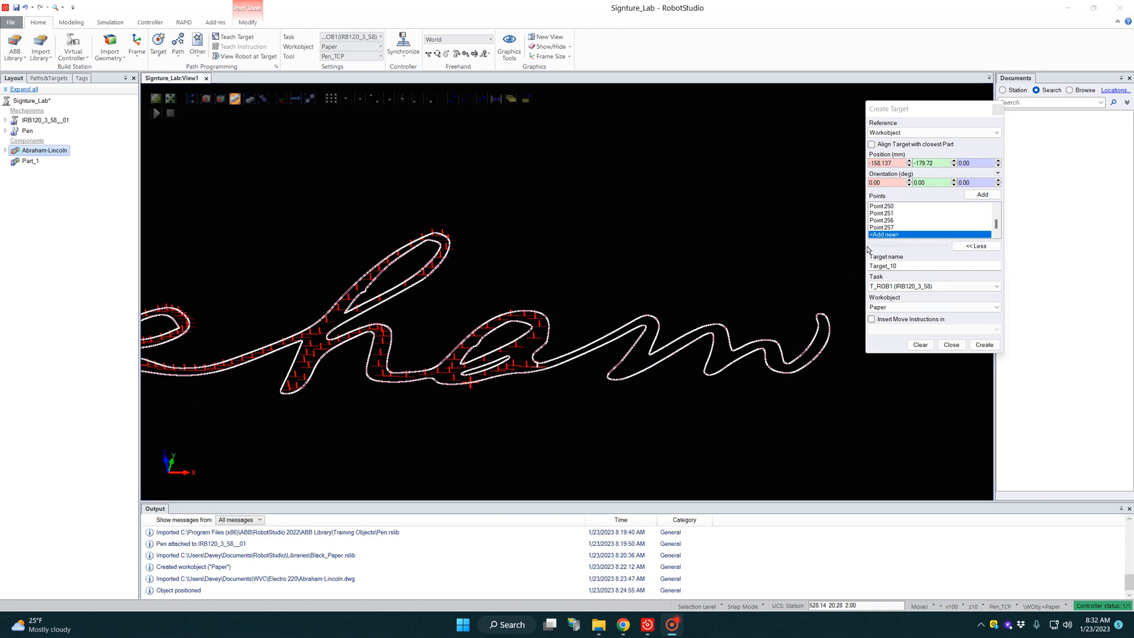
Step: Delete the last three points, 257, 256 and 251, from the point list and ready a new point
{"action": "left_click", "coordinate": [885, 229]}
{"action": "key", "text": "Delete"}
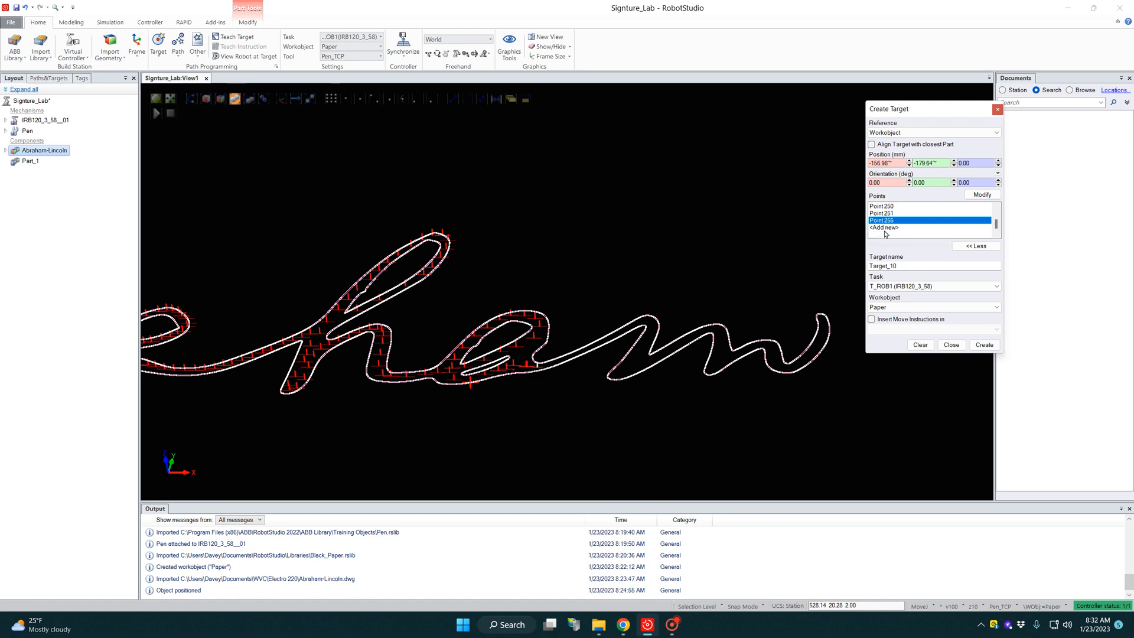
{"action": "key", "text": "Delete"}
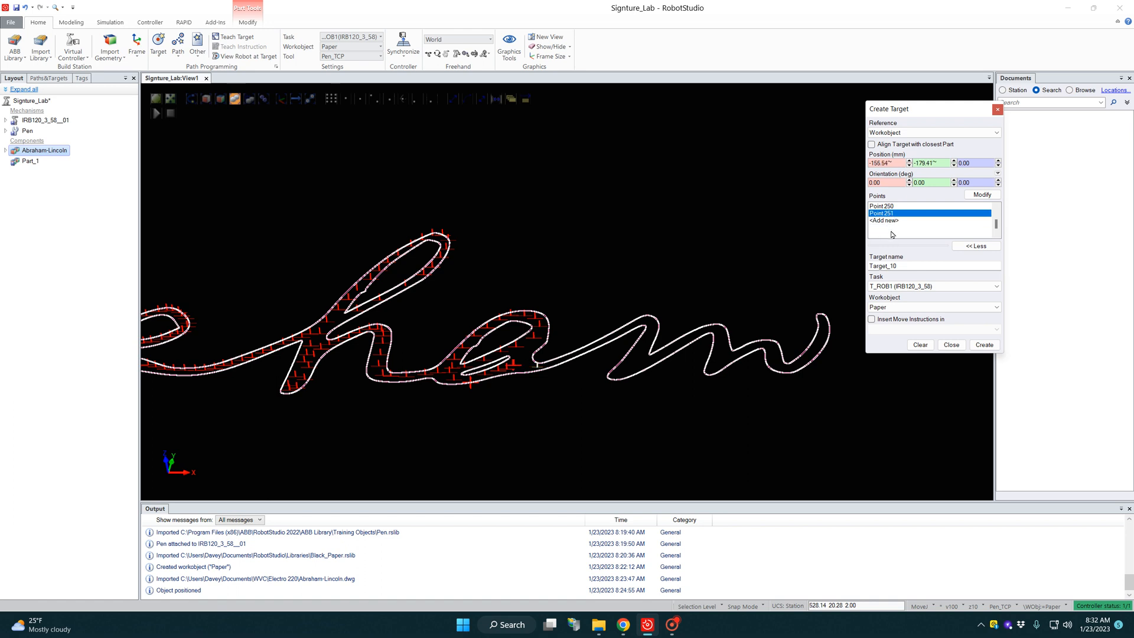
{"action": "key", "text": "Delete"}
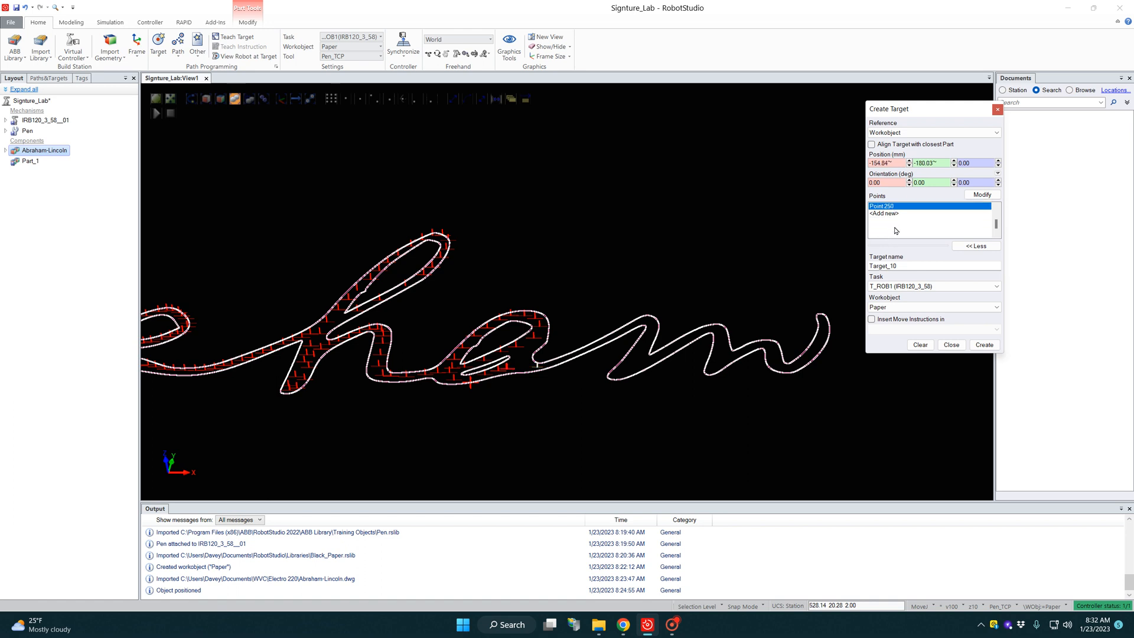
{"action": "left_click", "coordinate": [886, 213]}
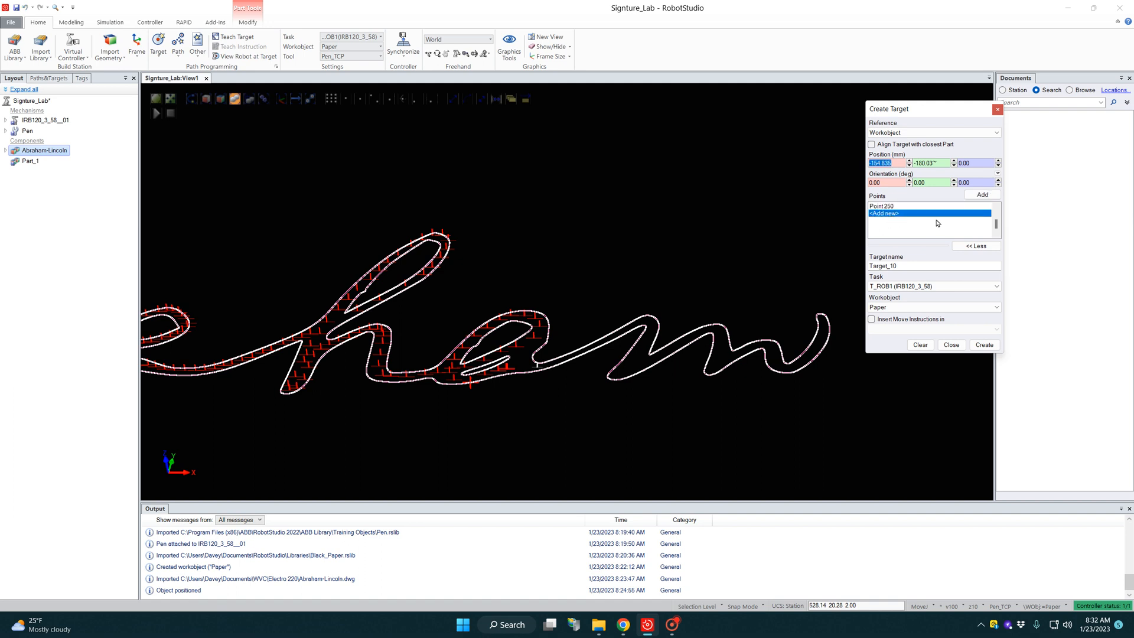
Step: Add six target points from the end of the second a's inner loop to the start of the stroke joining the m
{"action": "scroll", "coordinate": [938, 224], "scroll_direction": "up", "scroll_amount": 1}
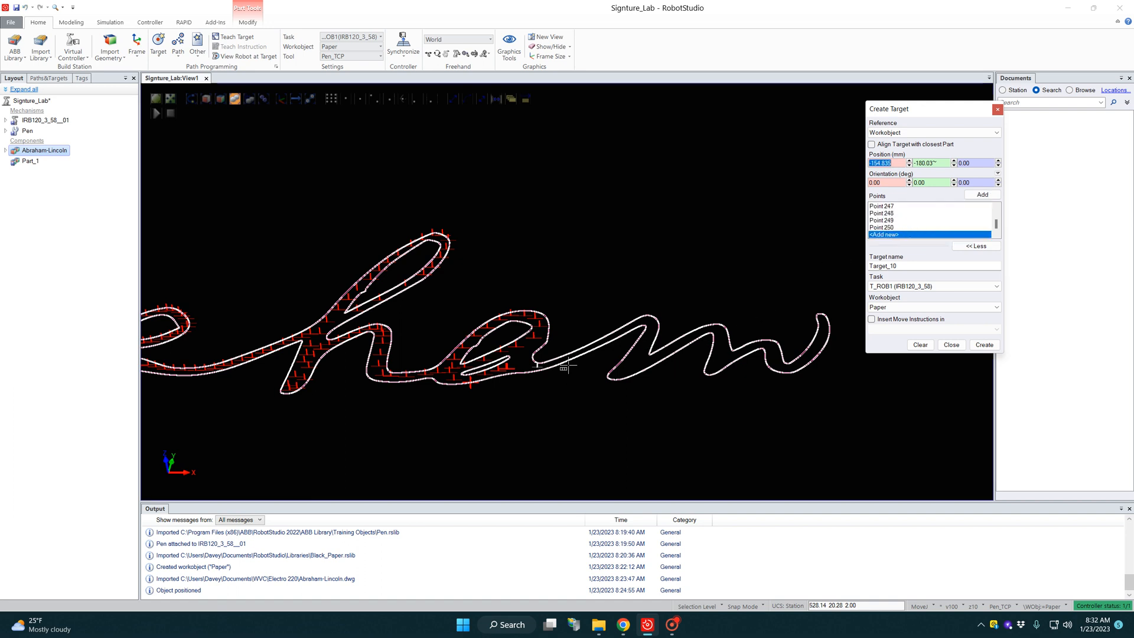
{"action": "left_click", "coordinate": [516, 362]}
{"action": "left_click", "coordinate": [520, 359]}
{"action": "left_click", "coordinate": [523, 356]}
{"action": "left_click", "coordinate": [527, 358]}
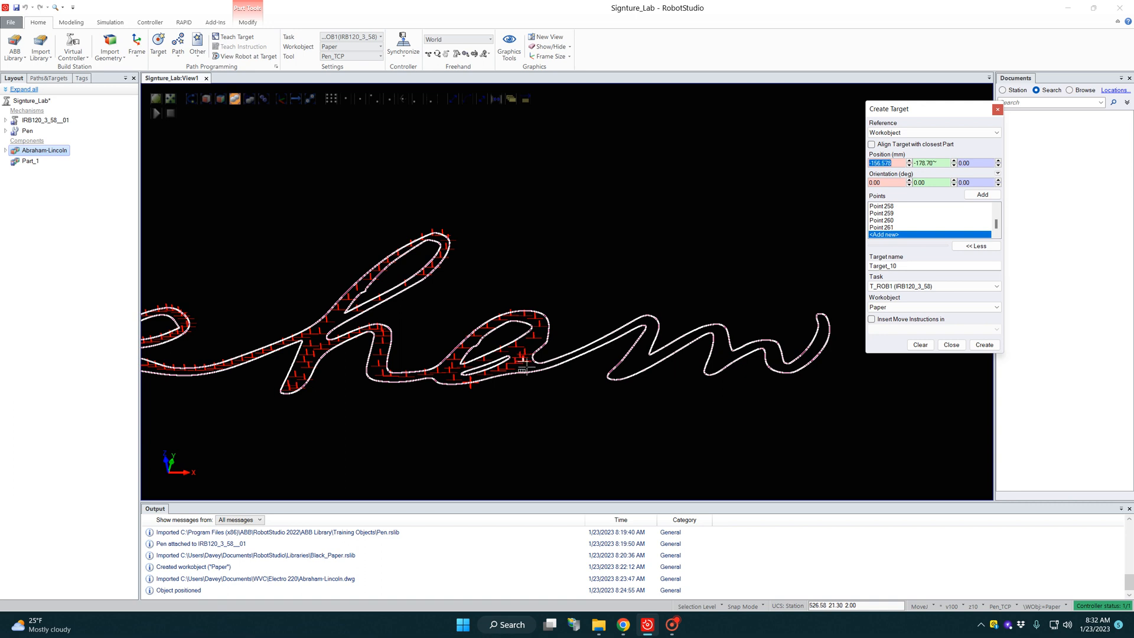
{"action": "left_click", "coordinate": [533, 362]}
{"action": "left_click", "coordinate": [538, 365]}
Step: Add nine target points along the connecting stroke from the a up to the m's first peak
{"action": "left_click", "coordinate": [546, 364]}
{"action": "left_click", "coordinate": [555, 360]}
{"action": "left_click", "coordinate": [564, 356]}
{"action": "left_click", "coordinate": [574, 353]}
{"action": "left_click", "coordinate": [583, 349]}
{"action": "left_click", "coordinate": [595, 346]}
{"action": "left_click", "coordinate": [618, 331]}
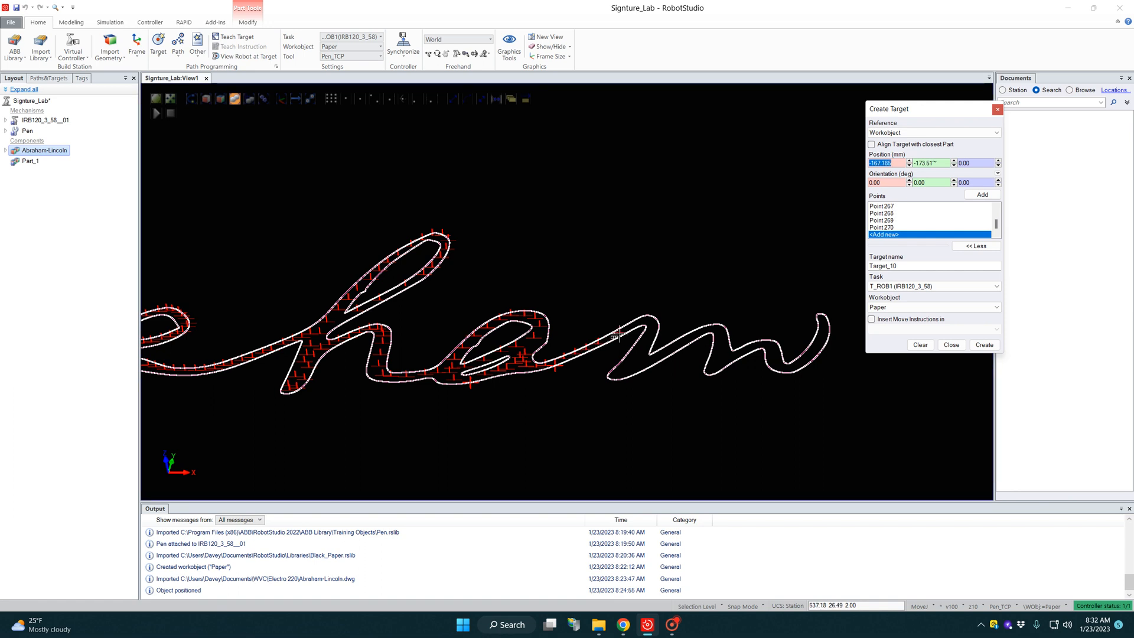
{"action": "left_click", "coordinate": [631, 327]}
{"action": "left_click", "coordinate": [643, 319]}
Step: Add six target points from the m's first peak down its first stem
{"action": "left_click", "coordinate": [650, 325]}
{"action": "left_click", "coordinate": [648, 338]}
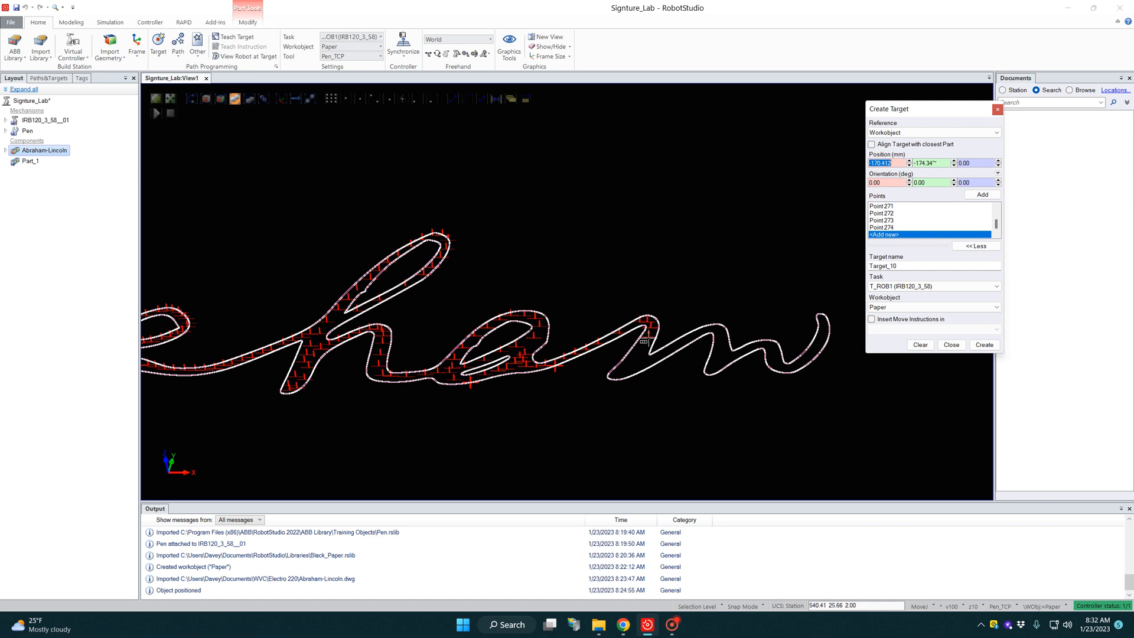
{"action": "left_click", "coordinate": [639, 349]}
{"action": "left_click", "coordinate": [637, 349]}
{"action": "left_click", "coordinate": [632, 358]}
{"action": "left_click", "coordinate": [627, 366]}
Step: Add seven target points from the base of the m's first stem up to its second peak
{"action": "left_click", "coordinate": [637, 363]}
{"action": "left_click", "coordinate": [650, 355]}
{"action": "left_click", "coordinate": [662, 350]}
{"action": "left_click", "coordinate": [674, 343]}
{"action": "left_click", "coordinate": [687, 338]}
{"action": "left_click", "coordinate": [700, 332]}
{"action": "left_click", "coordinate": [713, 328]}
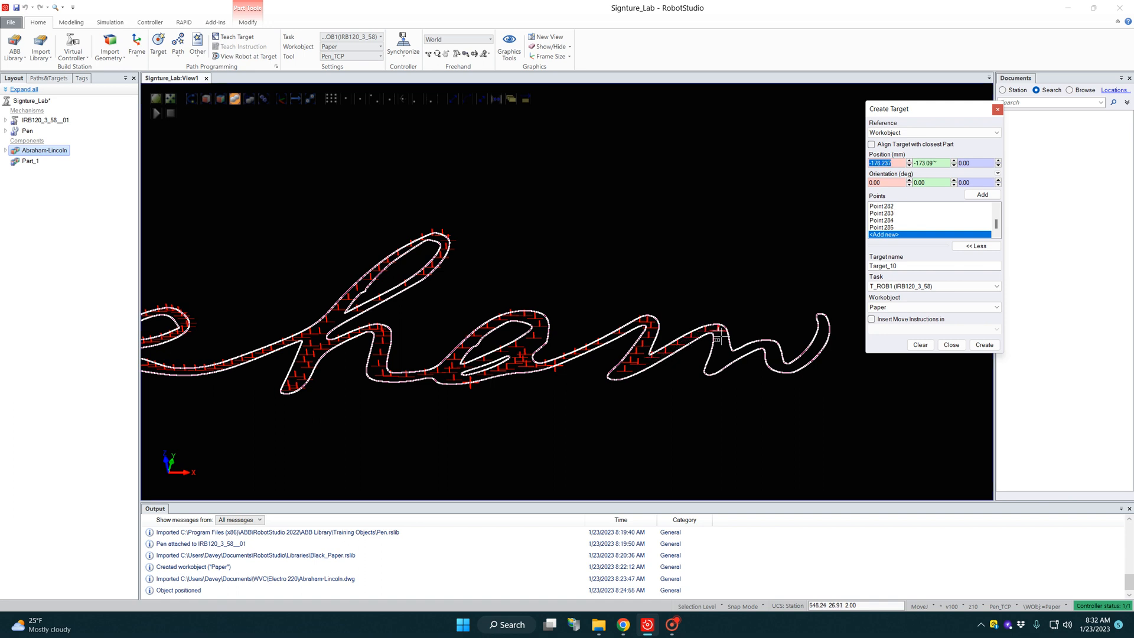
Step: Add nine target points down the m's second stem and up to its third hump
{"action": "left_click", "coordinate": [721, 340]}
{"action": "left_click", "coordinate": [718, 349]}
{"action": "left_click", "coordinate": [715, 359]}
{"action": "left_click", "coordinate": [724, 358]}
{"action": "left_click", "coordinate": [733, 355]}
{"action": "left_click", "coordinate": [742, 352]}
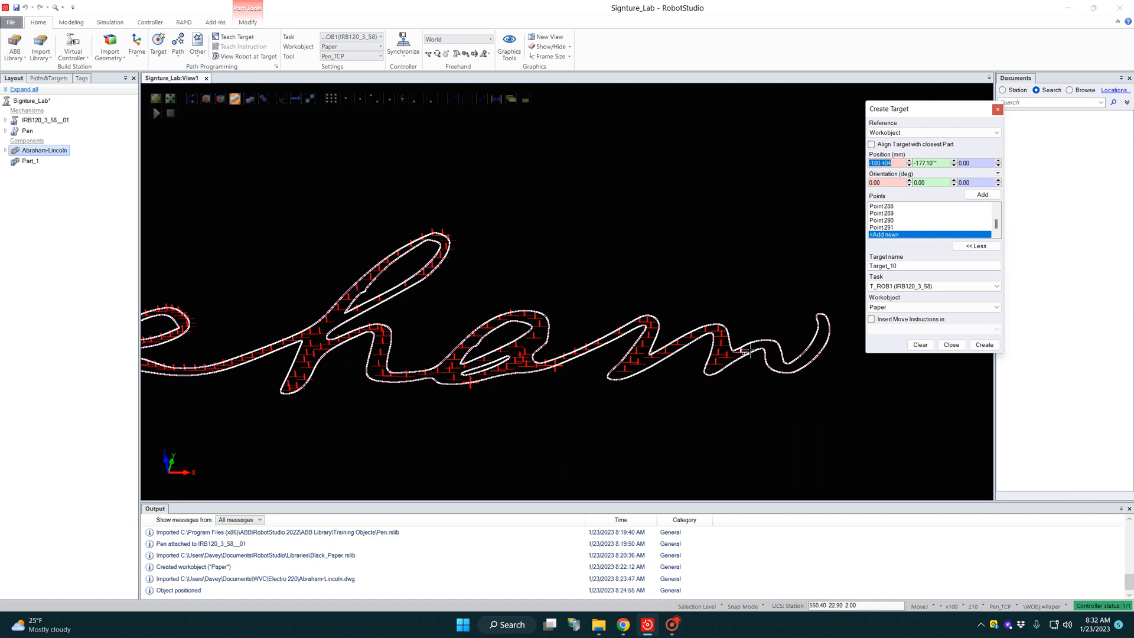
{"action": "left_click", "coordinate": [751, 348]}
{"action": "left_click", "coordinate": [760, 345]}
{"action": "left_click", "coordinate": [768, 345]}
Step: Add ten target points around the final dip of the m and up its tail to the tip
{"action": "left_click", "coordinate": [774, 362]}
{"action": "left_click", "coordinate": [781, 363]}
{"action": "left_click", "coordinate": [787, 364]}
{"action": "left_click", "coordinate": [795, 366]}
{"action": "left_click", "coordinate": [802, 361]}
{"action": "left_click", "coordinate": [808, 355]}
{"action": "left_click", "coordinate": [815, 346]}
{"action": "left_click", "coordinate": [821, 338]}
{"action": "left_click", "coordinate": [823, 330]}
{"action": "left_click", "coordinate": [821, 319]}
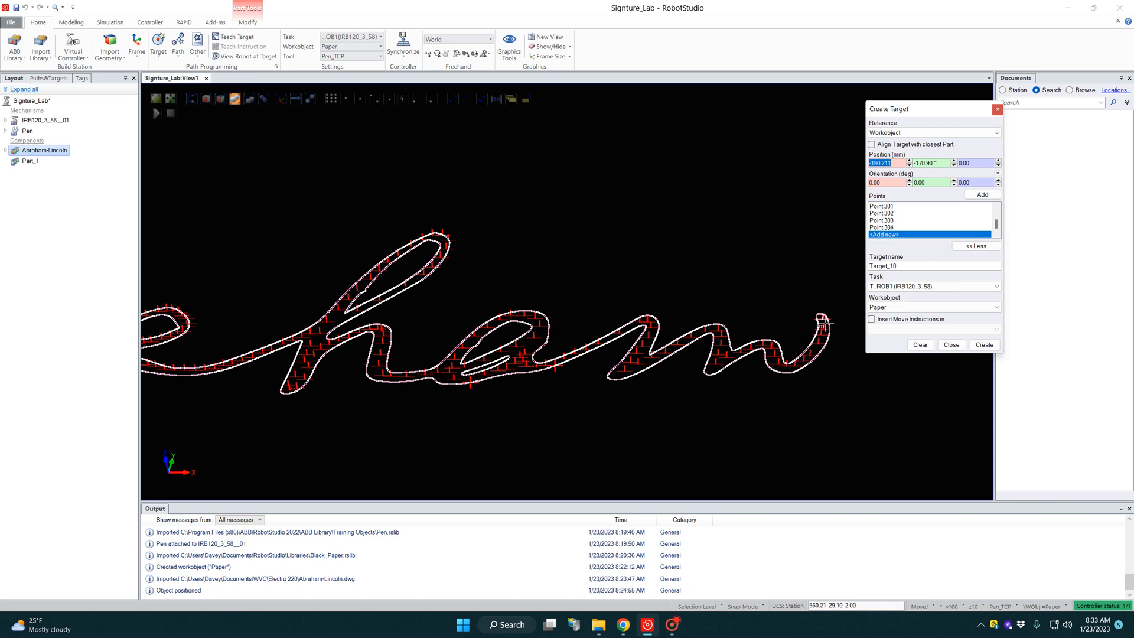
Step: Add a final lift-off point at the tip of the m's tail and set its Z position to -20 mm
{"action": "scroll", "coordinate": [843, 352], "scroll_direction": "up", "scroll_amount": 3}
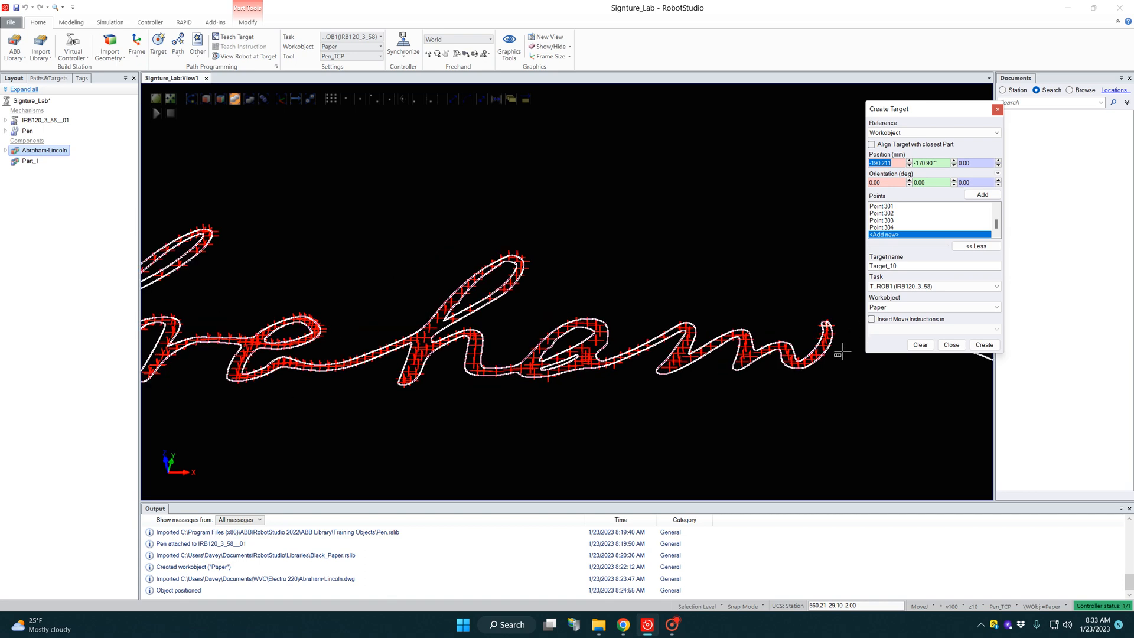
{"action": "scroll", "coordinate": [832, 333], "scroll_direction": "up", "scroll_amount": 2}
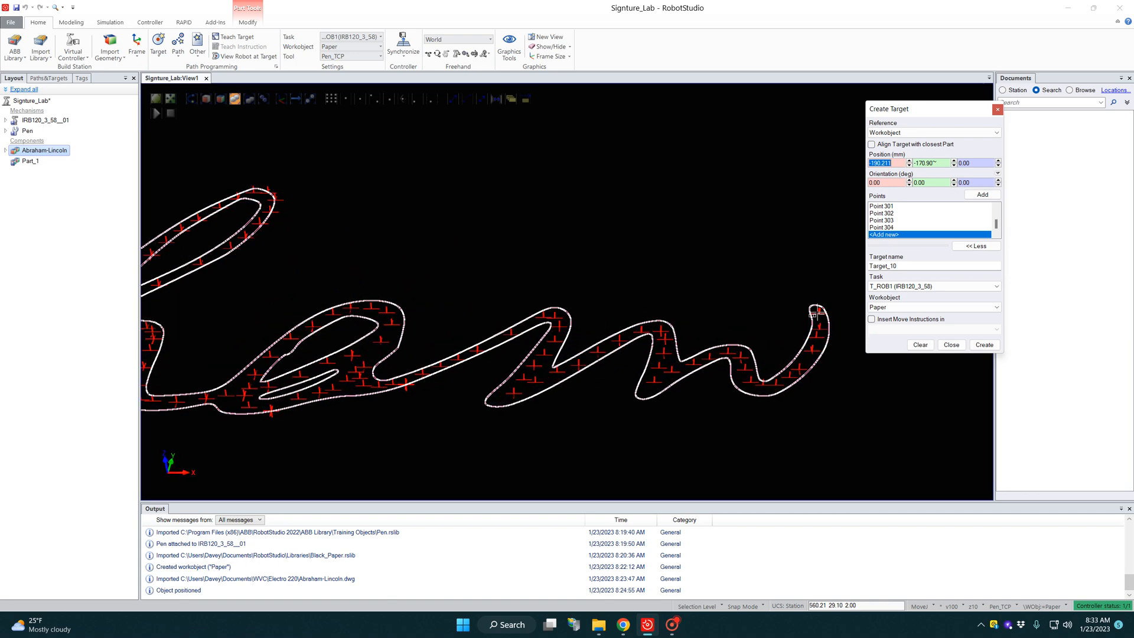
{"action": "left_click", "coordinate": [813, 314]}
{"action": "left_click", "coordinate": [892, 228]}
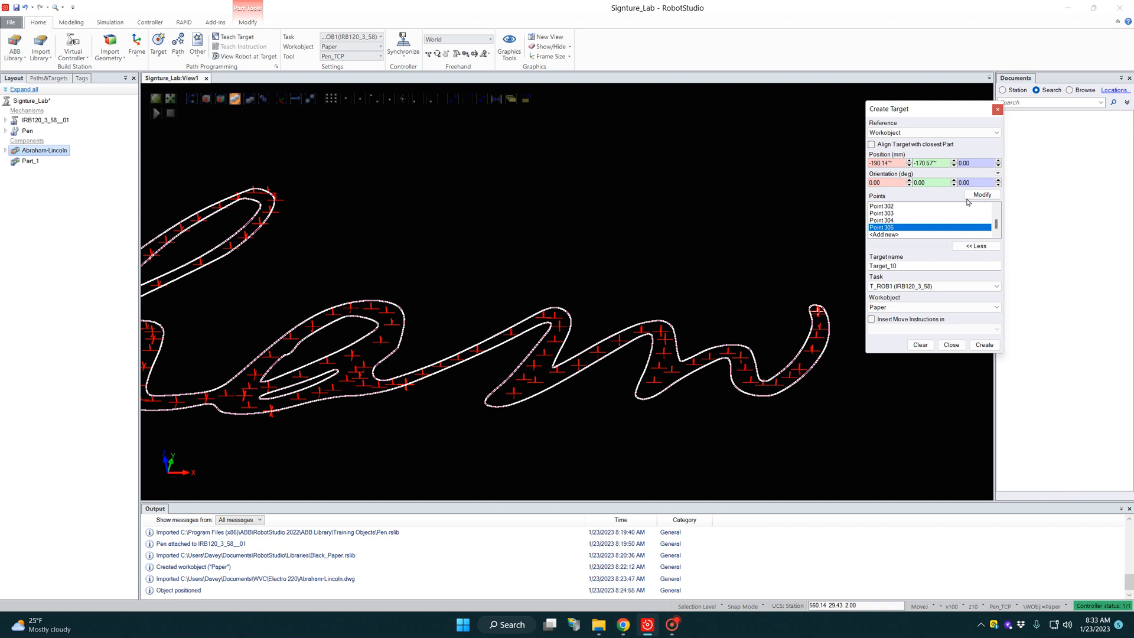
{"action": "double_click", "coordinate": [973, 164]}
{"action": "left_click", "coordinate": [976, 194]}
{"action": "scroll", "coordinate": [827, 277], "scroll_direction": "down", "scroll_amount": 4}
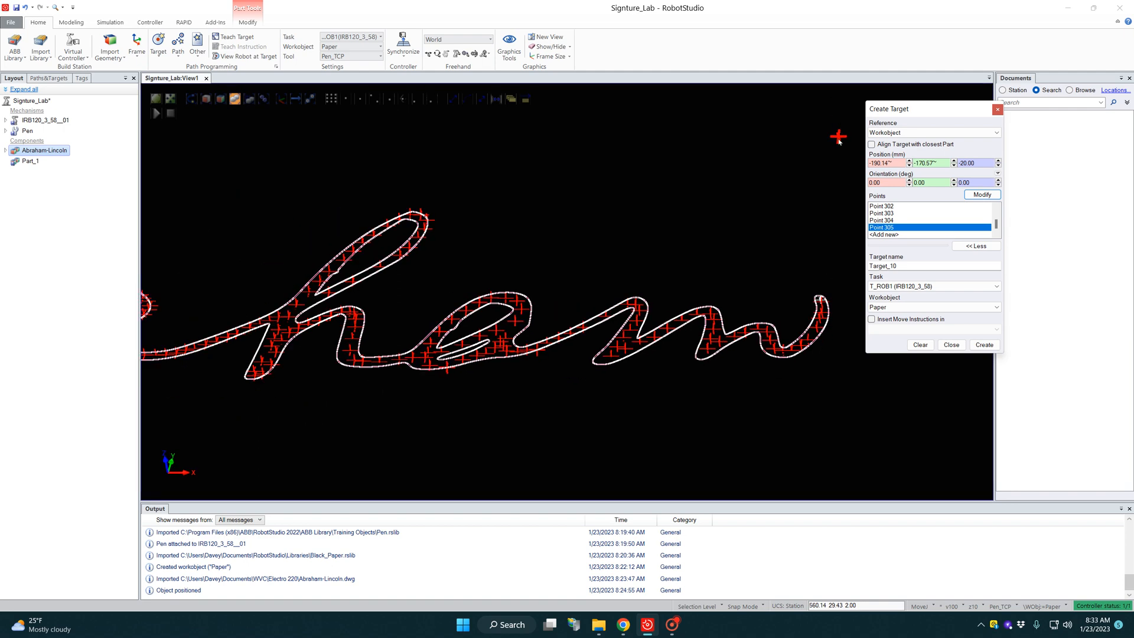
Step: Add an approach point at the start of the L's stroke and set its Z position to -20 mm
{"action": "left_click", "coordinate": [891, 235]}
{"action": "scroll", "coordinate": [668, 249], "scroll_direction": "down", "scroll_amount": 1}
{"action": "scroll", "coordinate": [667, 248], "scroll_direction": "down", "scroll_amount": 3}
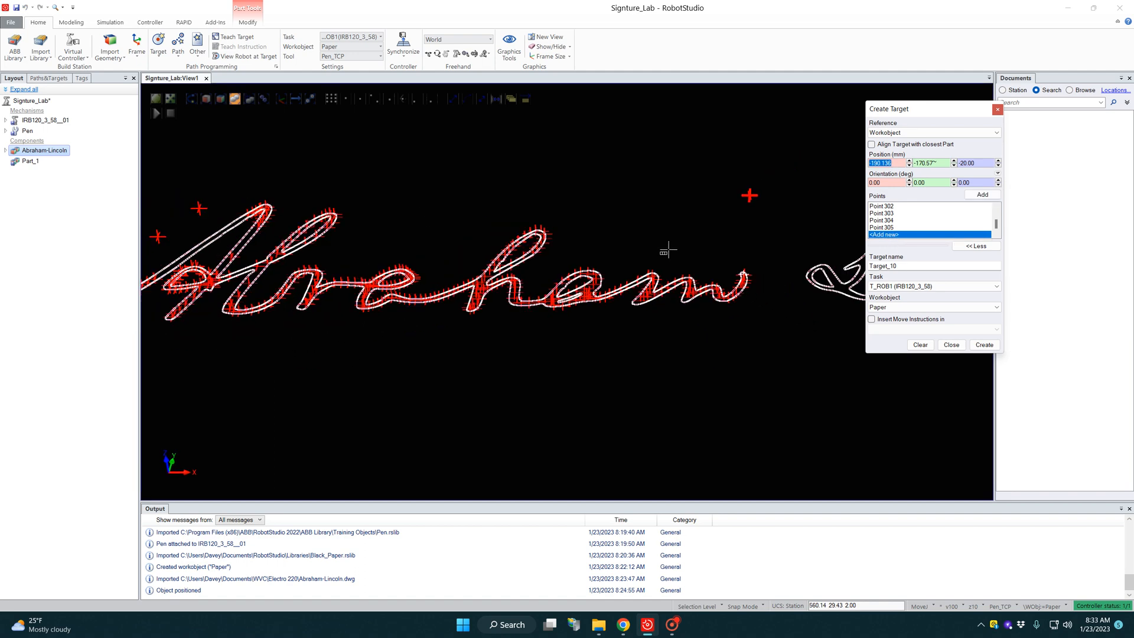
{"action": "scroll", "coordinate": [708, 254], "scroll_direction": "down", "scroll_amount": 2}
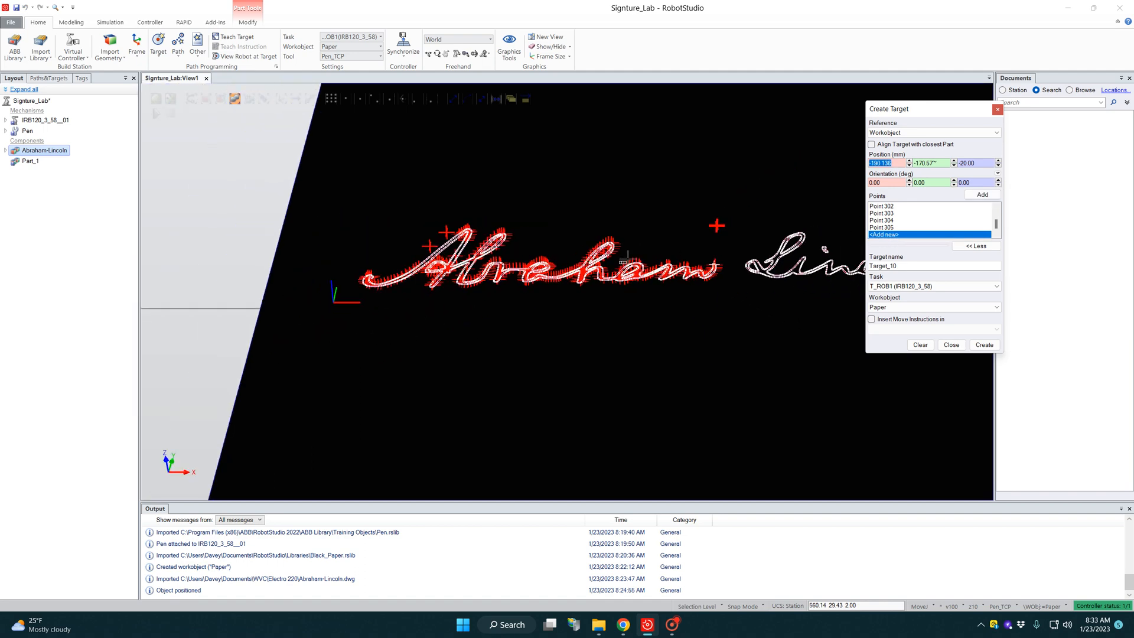
{"action": "scroll", "coordinate": [791, 263], "scroll_direction": "up", "scroll_amount": 4}
{"action": "scroll", "coordinate": [708, 260], "scroll_direction": "up", "scroll_amount": 2}
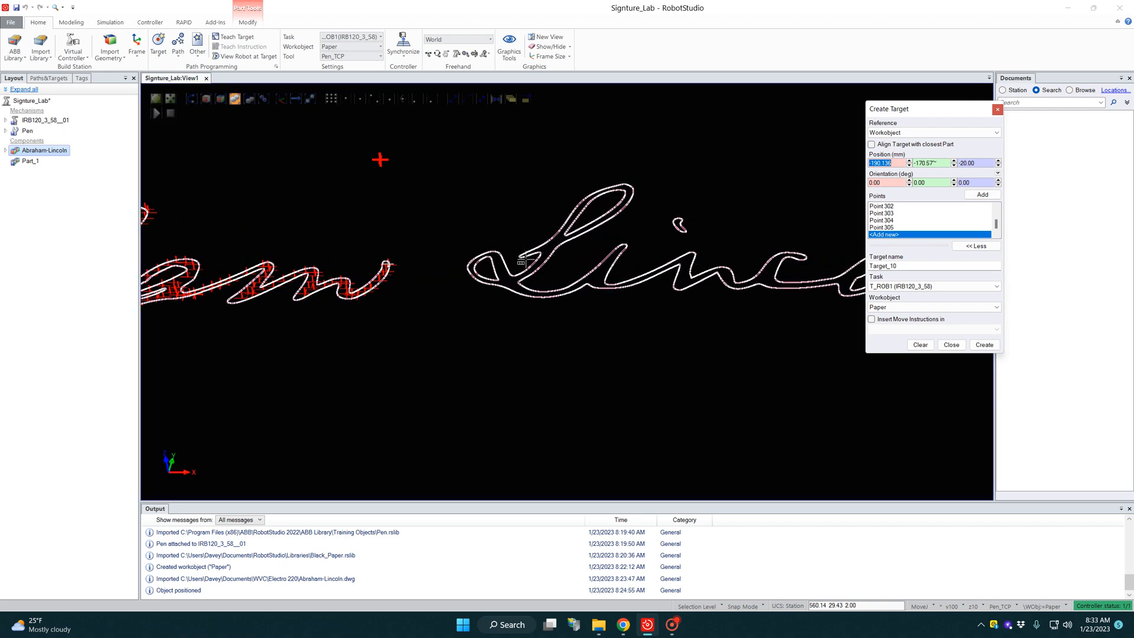
{"action": "scroll", "coordinate": [521, 260], "scroll_direction": "up", "scroll_amount": 2}
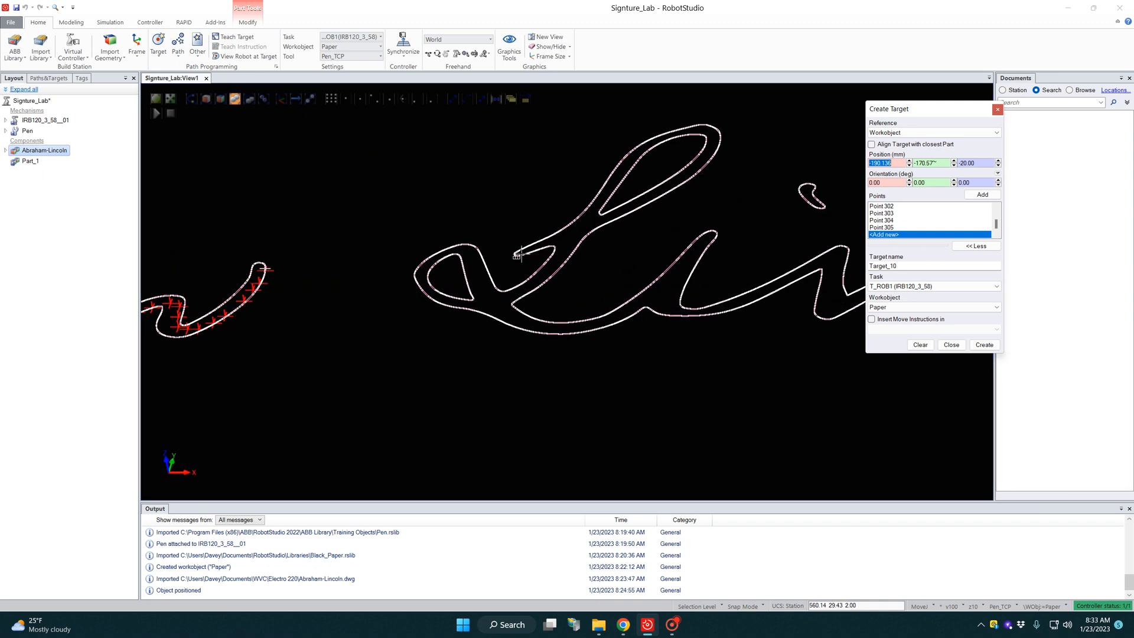
{"action": "left_click", "coordinate": [516, 255]}
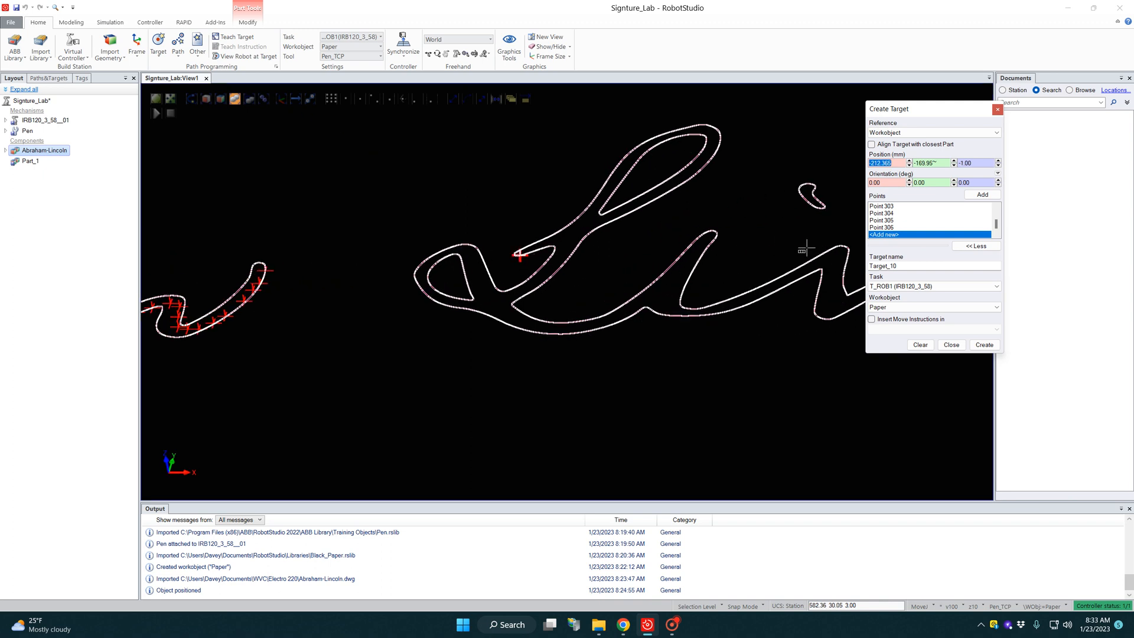
{"action": "left_click", "coordinate": [885, 228]}
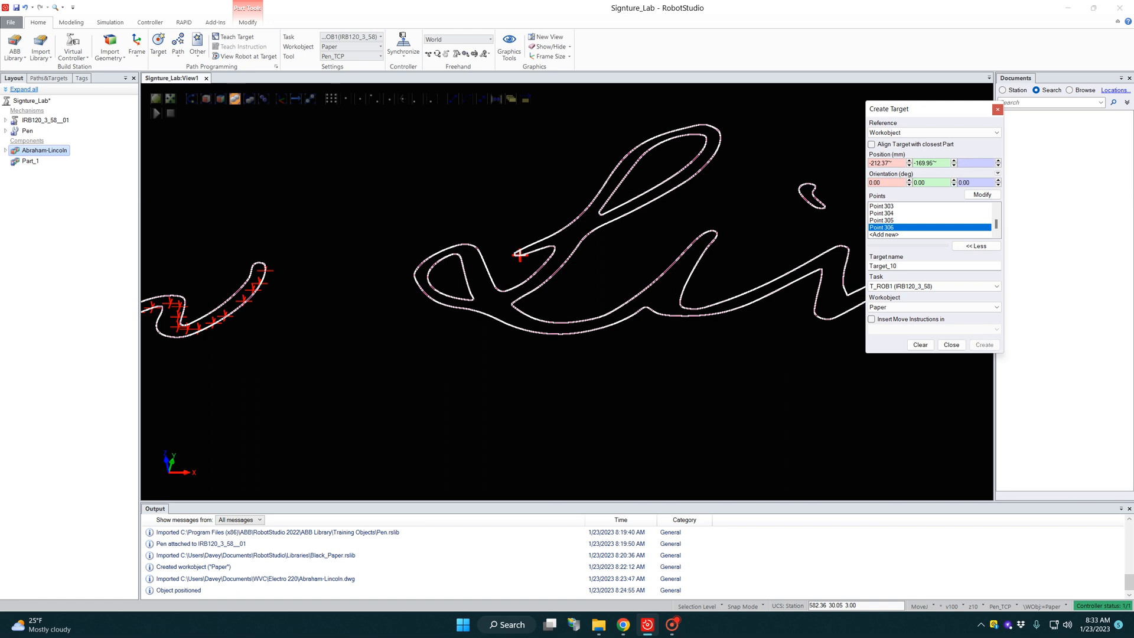
{"action": "left_click", "coordinate": [980, 195]}
Step: Add a series of target points from the L's starting tip up to the base of its tall loop
{"action": "left_click", "coordinate": [886, 235]}
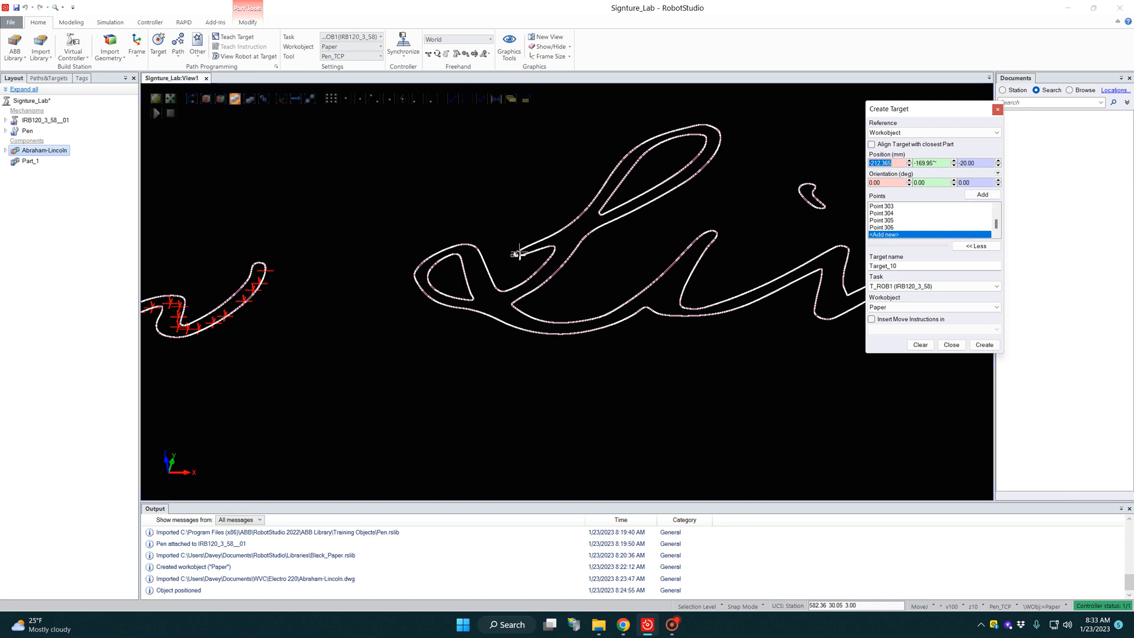
{"action": "left_click", "coordinate": [519, 254]}
{"action": "left_click", "coordinate": [527, 250]}
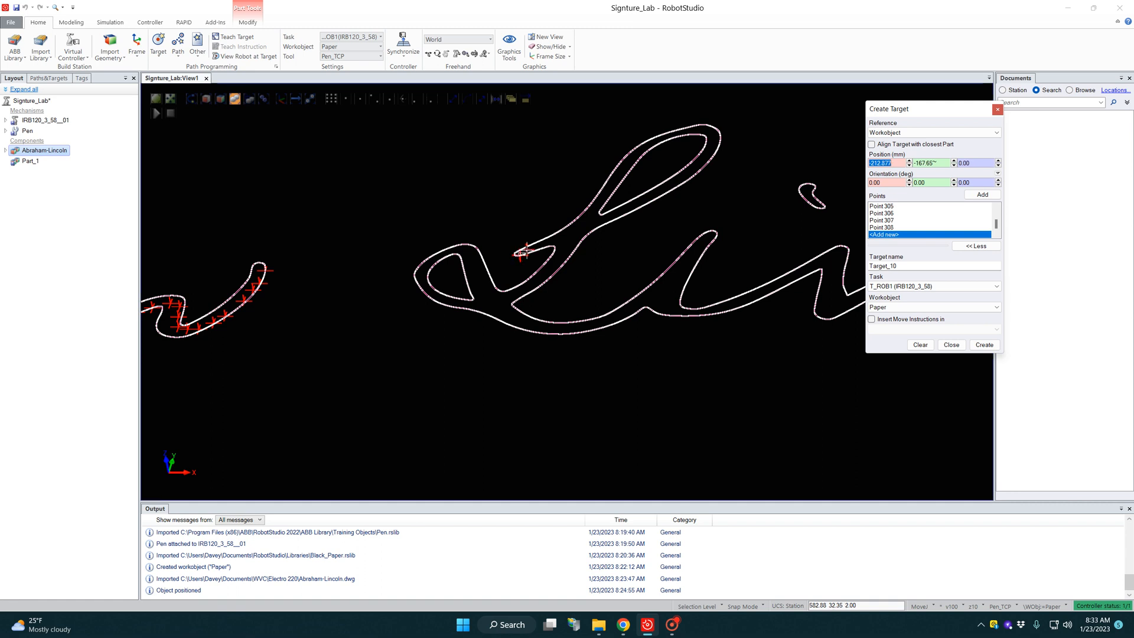
{"action": "left_click", "coordinate": [542, 244]}
{"action": "left_click", "coordinate": [552, 241]}
{"action": "left_click", "coordinate": [563, 237]}
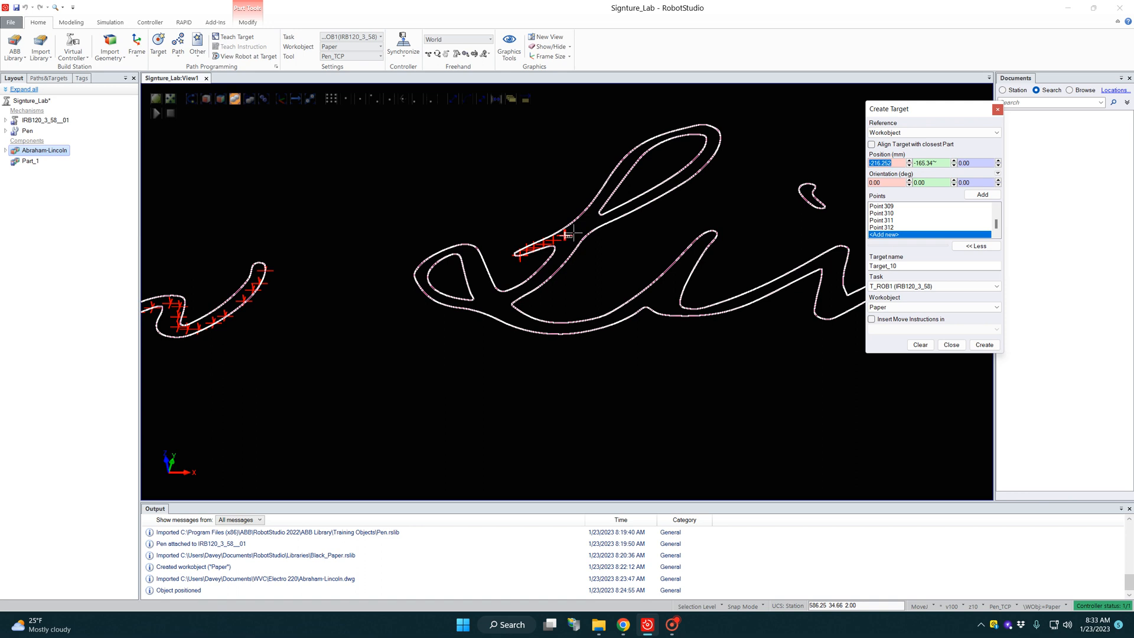
{"action": "left_click", "coordinate": [571, 233]}
{"action": "left_click", "coordinate": [583, 228]}
{"action": "left_click", "coordinate": [594, 222]}
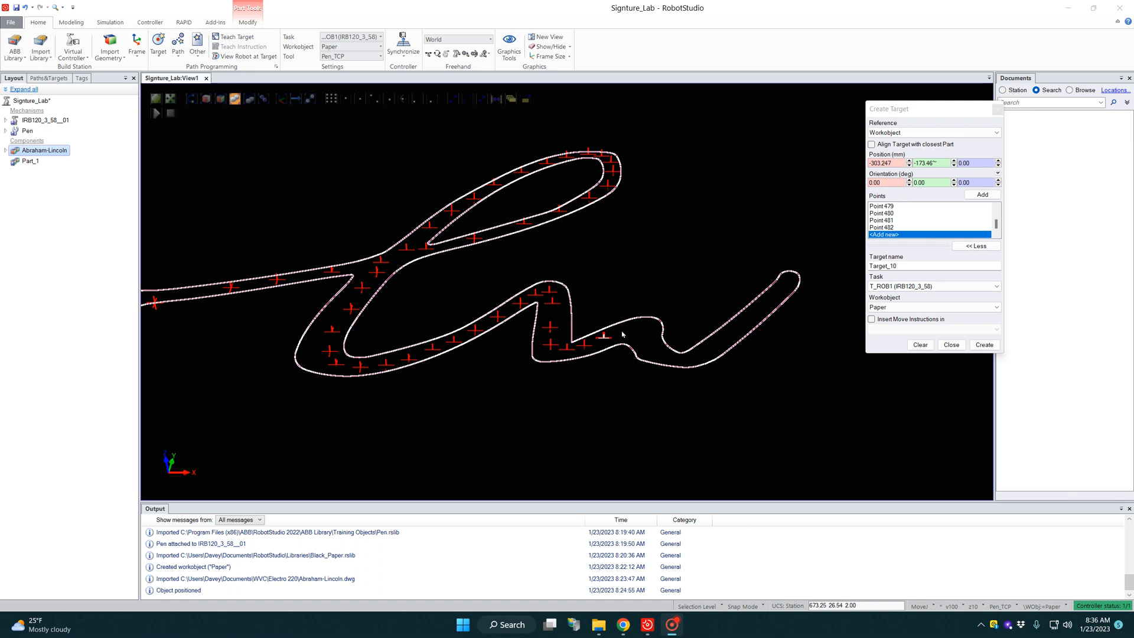
Step: Add seven target points over the final n's last hump and through the dip to the start of its tail
{"action": "left_click", "coordinate": [620, 332]}
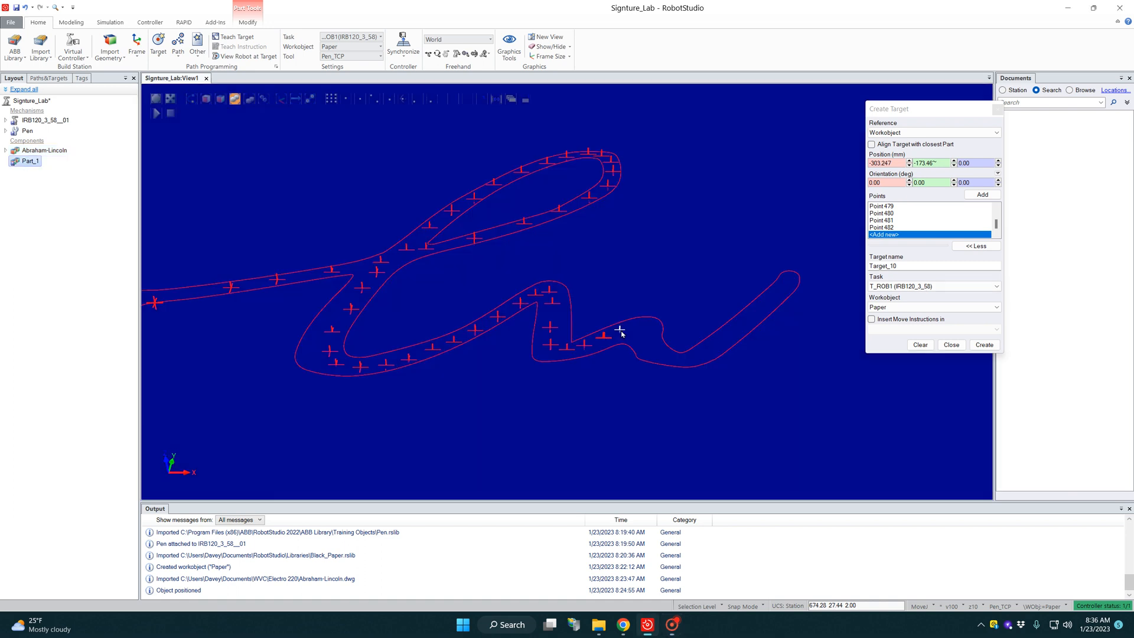
{"action": "left_click", "coordinate": [894, 236]}
{"action": "left_click", "coordinate": [629, 332]}
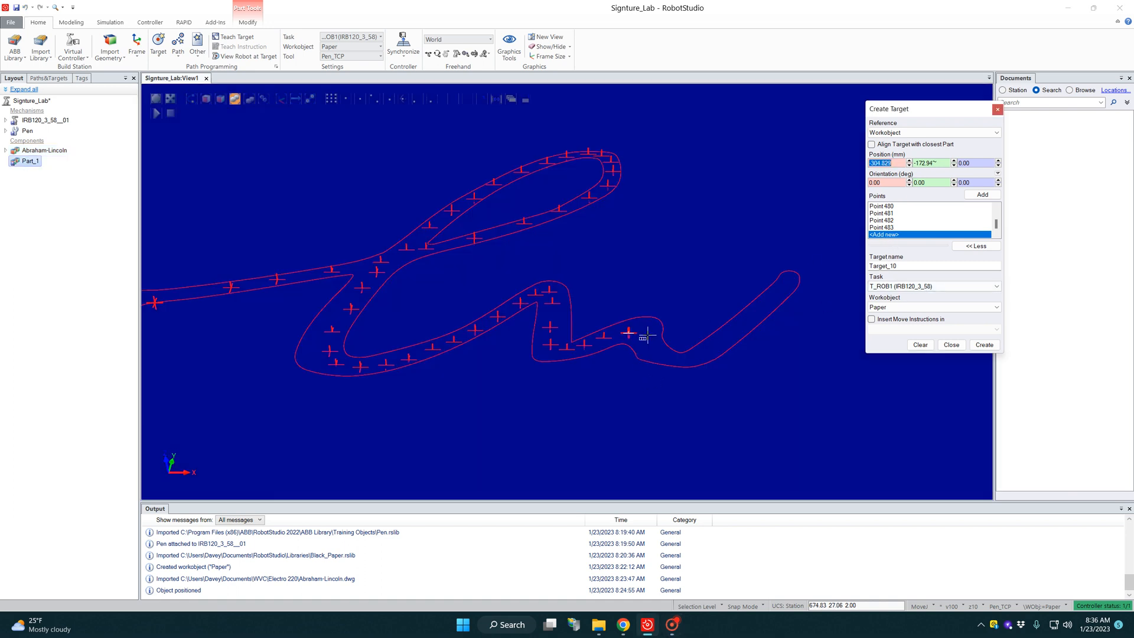
{"action": "left_click", "coordinate": [647, 334]}
{"action": "left_click", "coordinate": [652, 345]}
{"action": "left_click", "coordinate": [662, 352]}
{"action": "left_click", "coordinate": [680, 354]}
{"action": "left_click", "coordinate": [697, 353]}
{"action": "left_click", "coordinate": [716, 344]}
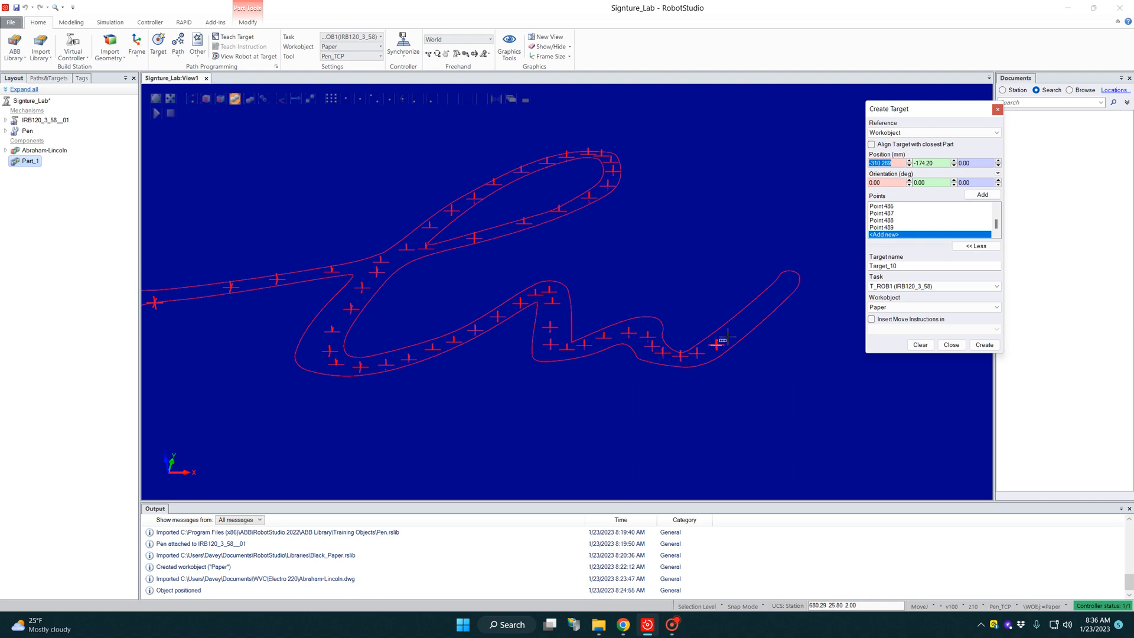
Step: Add six target points up the final n's tail to its tip
{"action": "left_click", "coordinate": [731, 331]}
{"action": "left_click", "coordinate": [748, 320]}
{"action": "left_click", "coordinate": [764, 306]}
{"action": "left_click", "coordinate": [774, 296]}
{"action": "left_click", "coordinate": [783, 288]}
{"action": "left_click", "coordinate": [791, 277]}
{"action": "scroll", "coordinate": [745, 325], "scroll_direction": "down", "scroll_amount": 5}
{"action": "scroll", "coordinate": [638, 342], "scroll_direction": "down", "scroll_amount": 7}
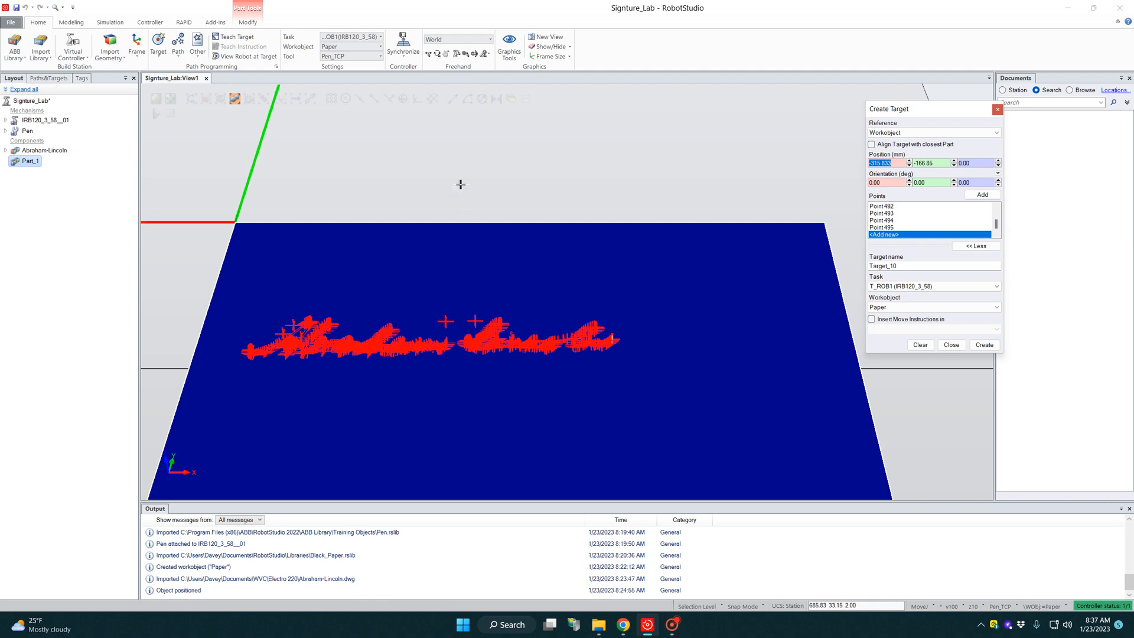
{"action": "left_click", "coordinate": [461, 184]}
{"action": "left_click", "coordinate": [907, 230]}
{"action": "key", "text": "Delete"}
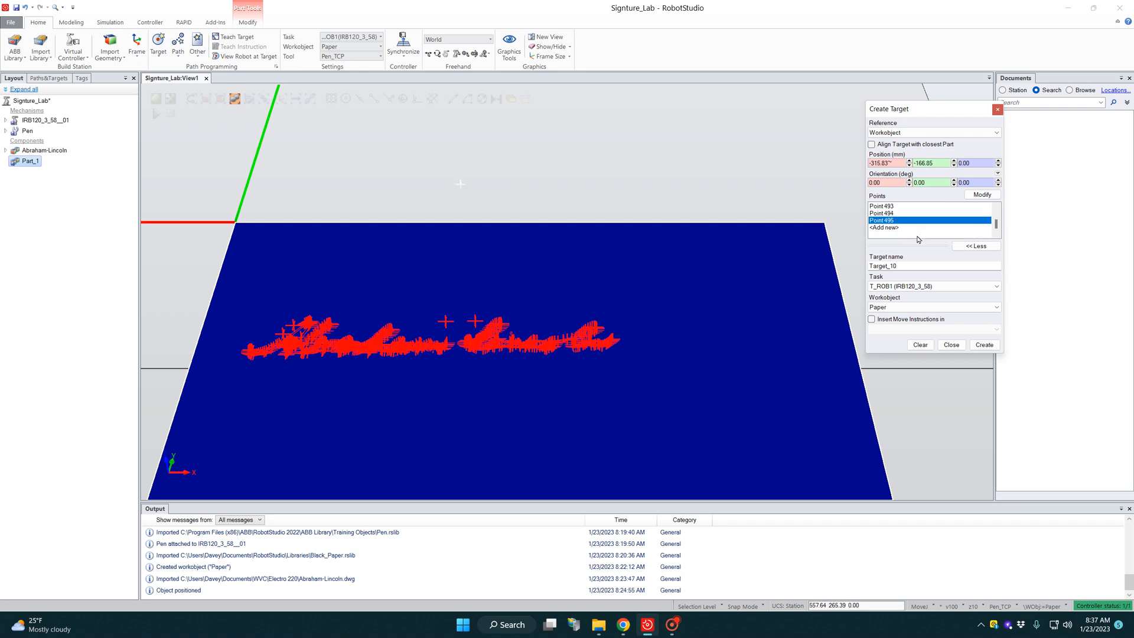
Step: Add a lift-off point at the tip of the final n's tail and set its Z position to -20 mm
{"action": "scroll", "coordinate": [565, 321], "scroll_direction": "up", "scroll_amount": 6}
{"action": "scroll", "coordinate": [541, 385], "scroll_direction": "up", "scroll_amount": 5}
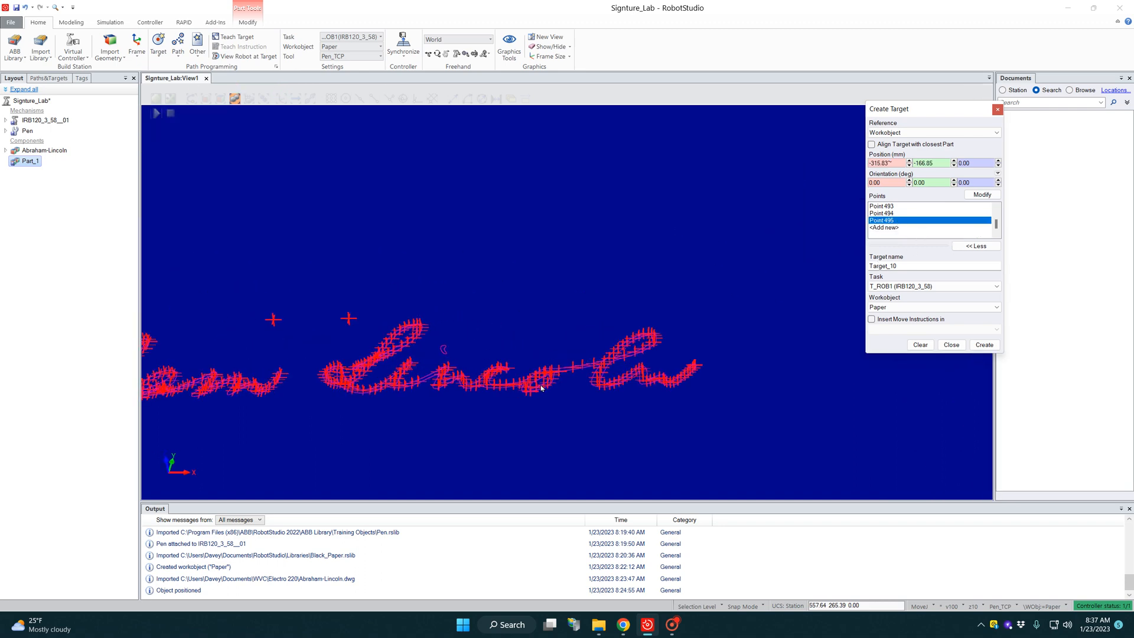
{"action": "scroll", "coordinate": [780, 375], "scroll_direction": "up", "scroll_amount": 4}
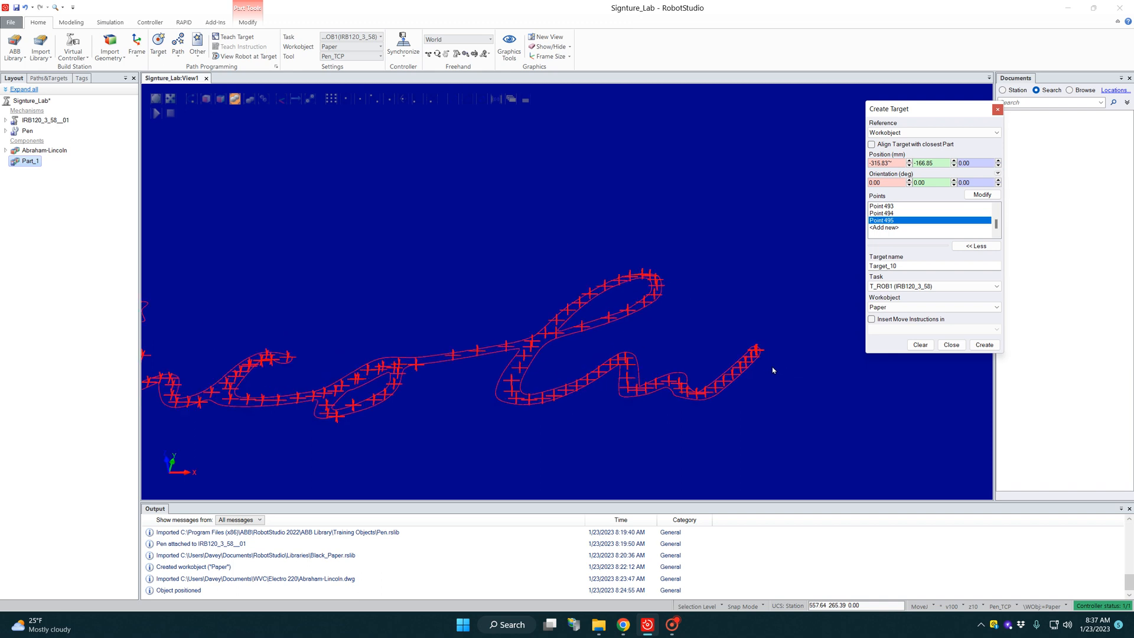
{"action": "scroll", "coordinate": [773, 370], "scroll_direction": "up", "scroll_amount": 2}
{"action": "left_click", "coordinate": [894, 228]}
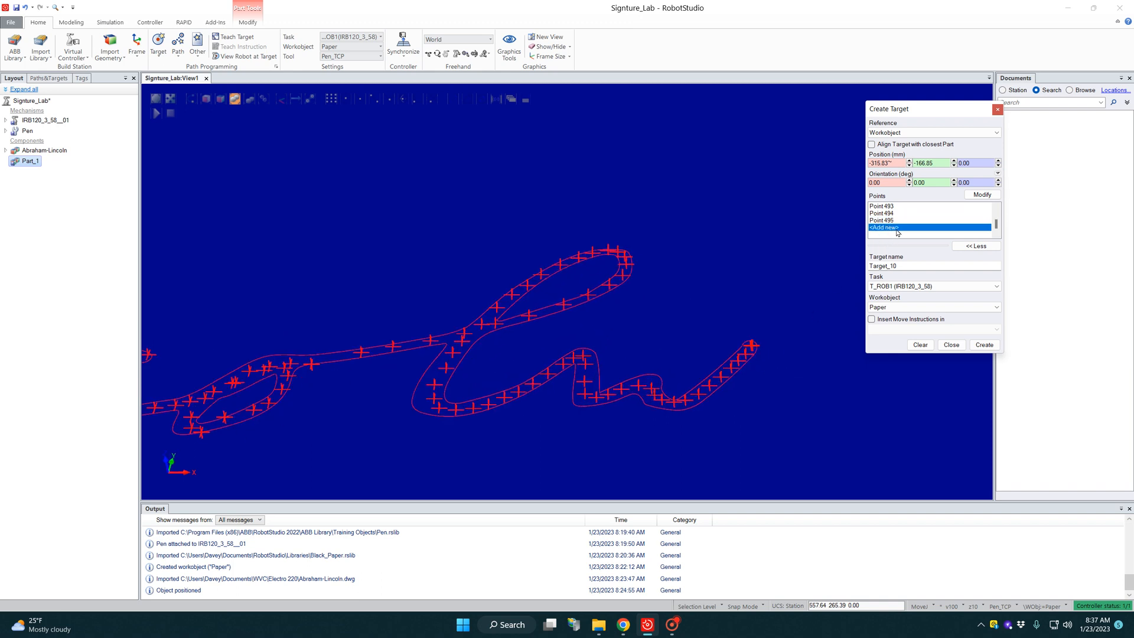
{"action": "left_click", "coordinate": [761, 347]}
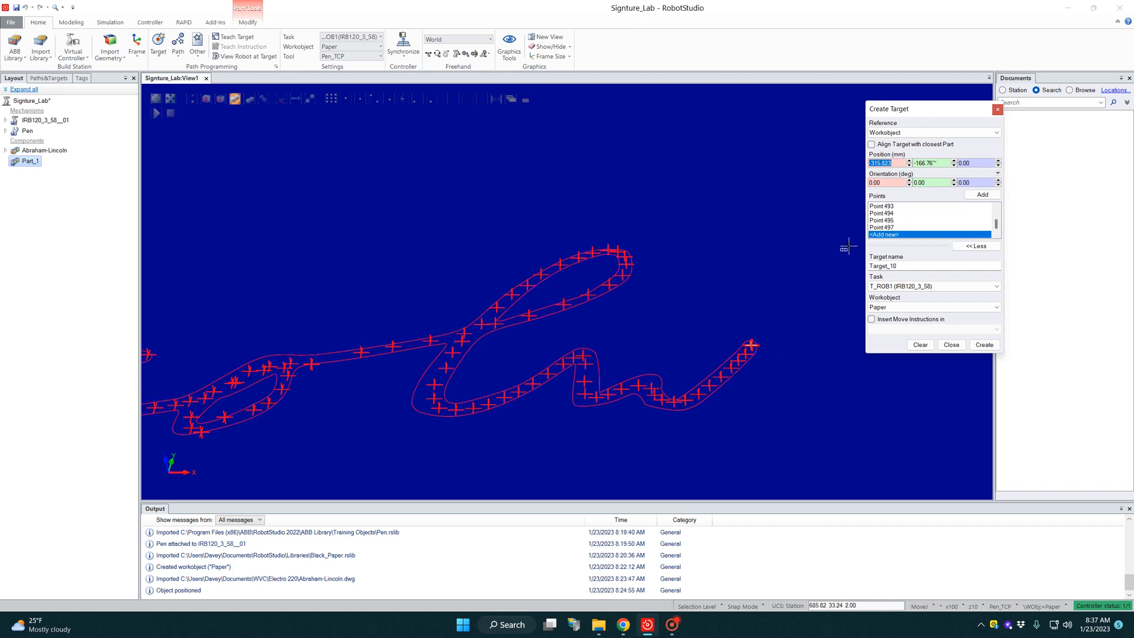
{"action": "left_click", "coordinate": [889, 228]}
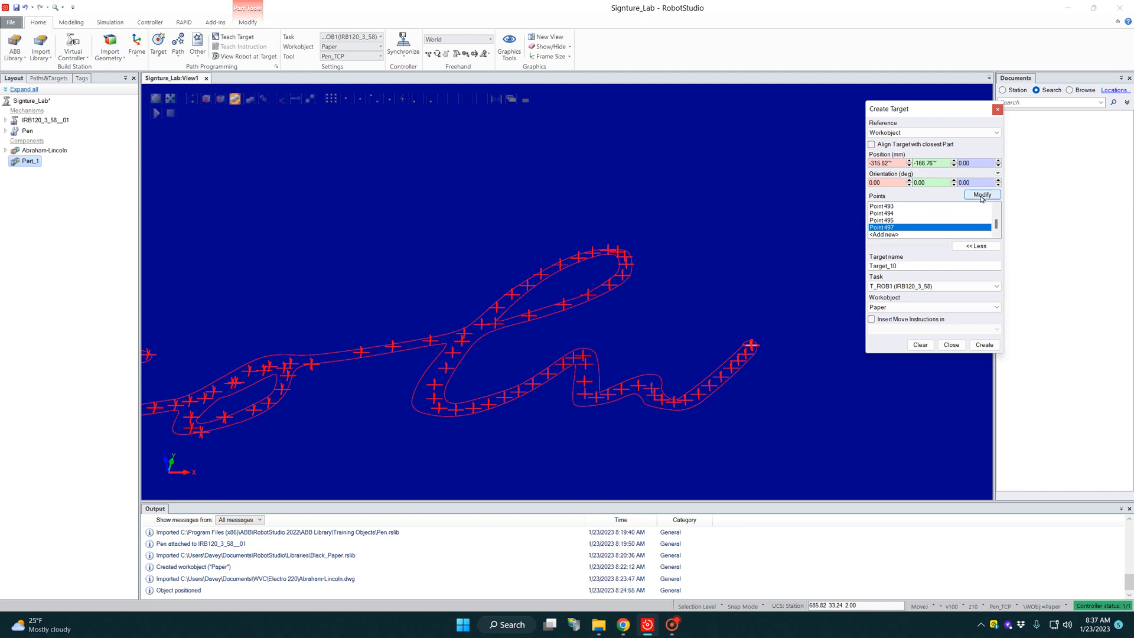
{"action": "left_click", "coordinate": [974, 162]}
{"action": "left_click", "coordinate": [982, 195]}
Step: Add an approach point at the upper end of the i's dot and set its Z position to -20 mm
{"action": "scroll", "coordinate": [685, 283], "scroll_direction": "down", "scroll_amount": 3}
{"action": "scroll", "coordinate": [251, 298], "scroll_direction": "up", "scroll_amount": 5}
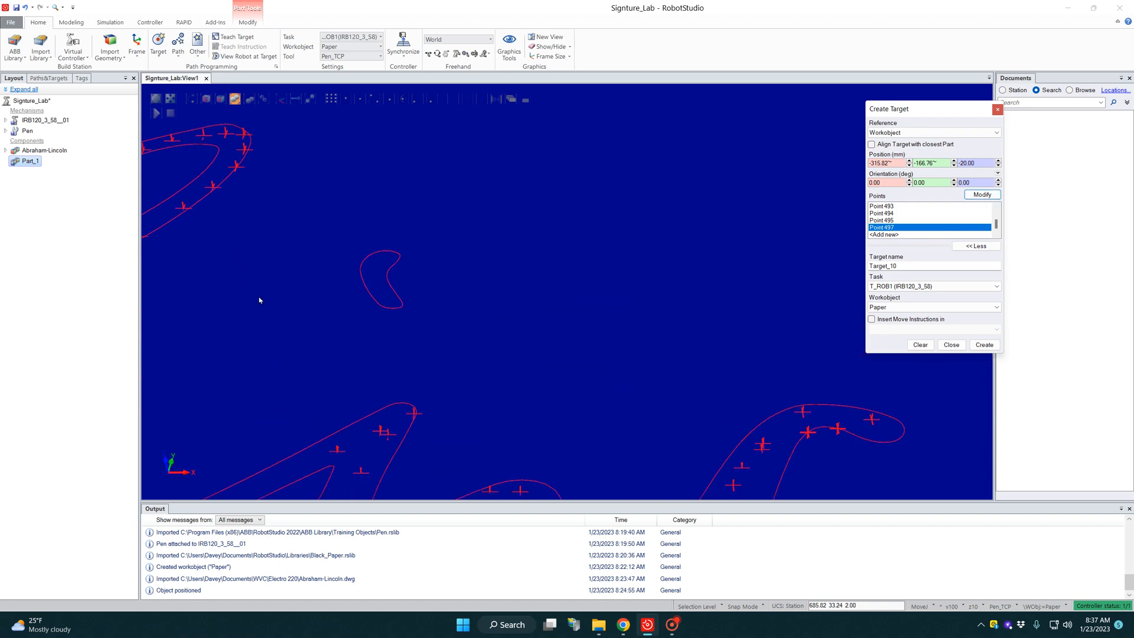
{"action": "left_click", "coordinate": [884, 235]}
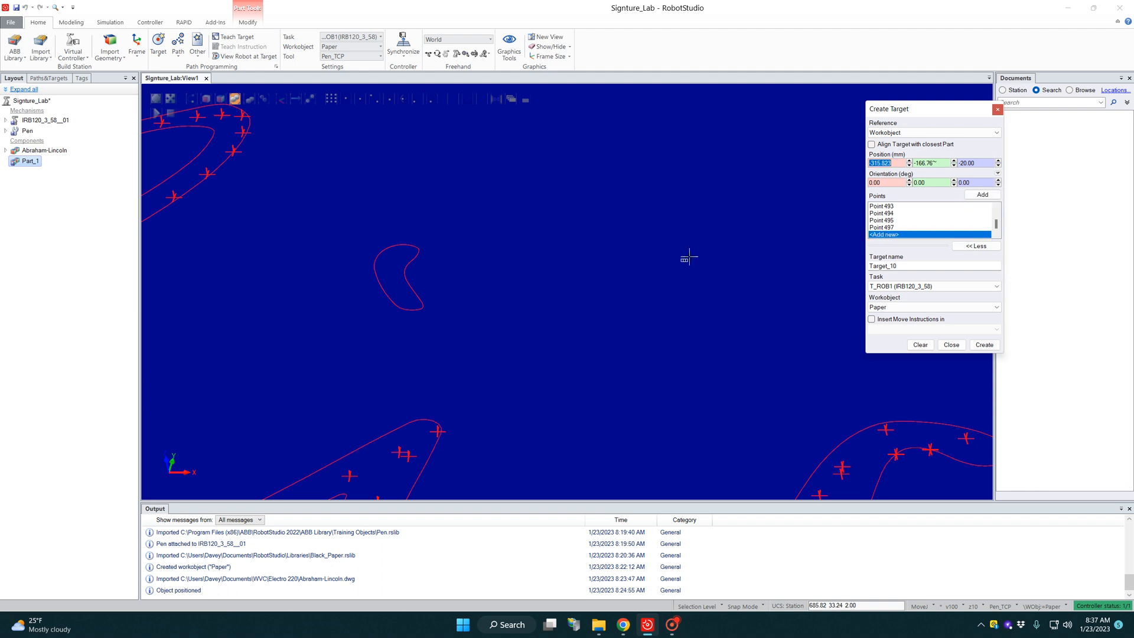
{"action": "left_click", "coordinate": [403, 253]}
{"action": "left_click", "coordinate": [890, 227]}
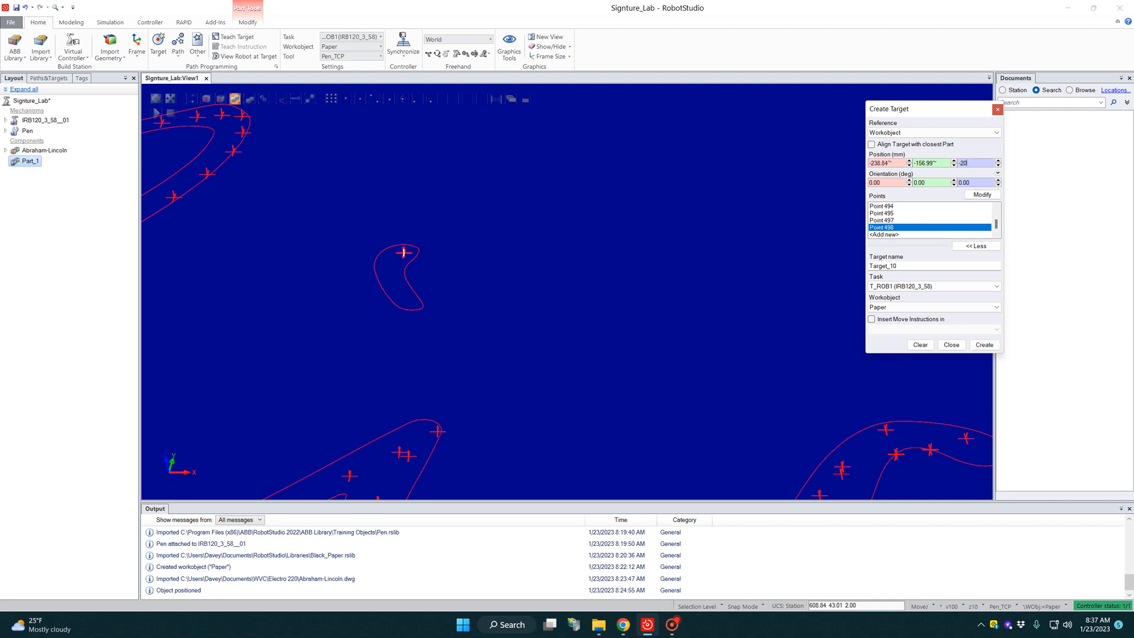
{"action": "left_click", "coordinate": [975, 196]}
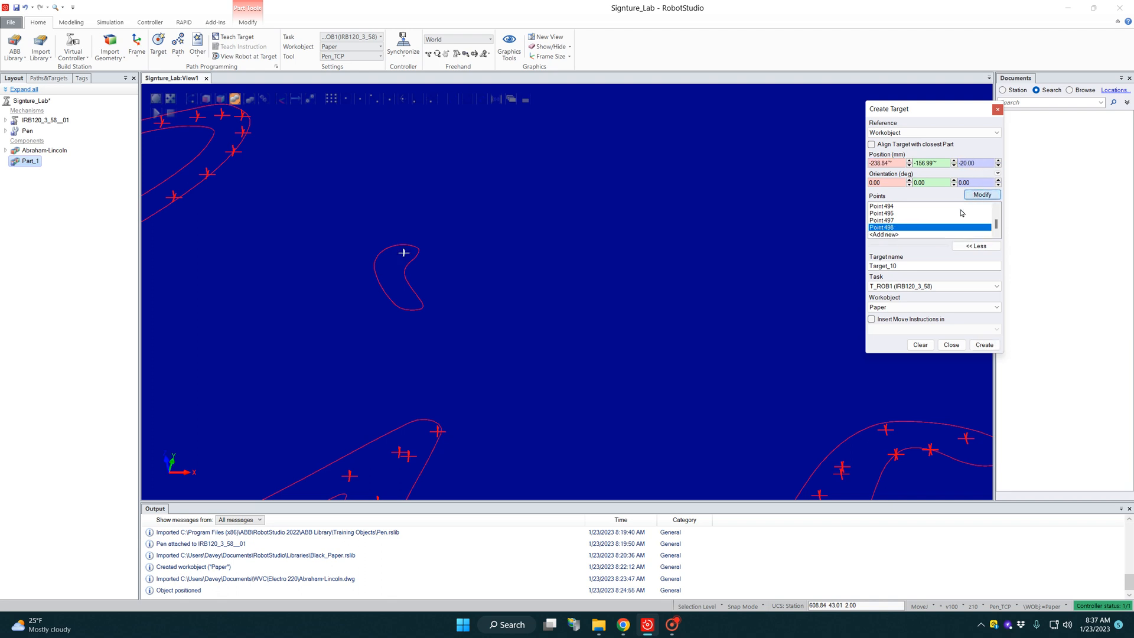
Step: Add ten target points from the upper end of the i's dot down its curve to the lower tip
{"action": "left_click", "coordinate": [894, 236]}
{"action": "left_click", "coordinate": [404, 252]}
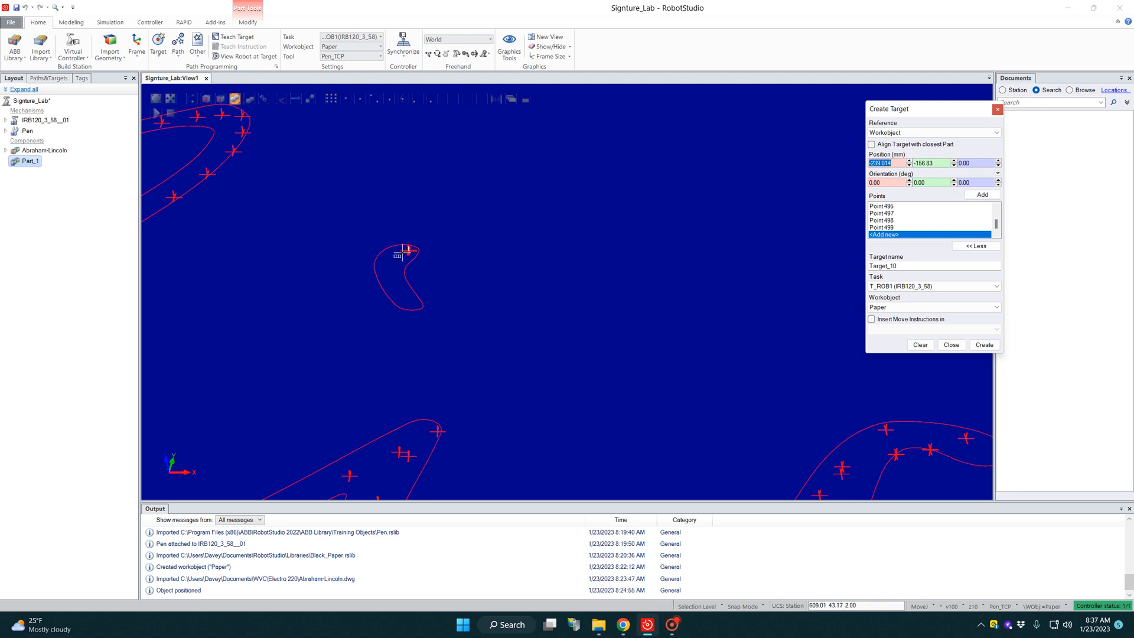
{"action": "left_click", "coordinate": [399, 252]}
{"action": "left_click", "coordinate": [390, 260]}
{"action": "left_click", "coordinate": [389, 267]}
{"action": "left_click", "coordinate": [389, 275]}
{"action": "left_click", "coordinate": [392, 284]}
{"action": "left_click", "coordinate": [397, 289]}
{"action": "left_click", "coordinate": [403, 295]}
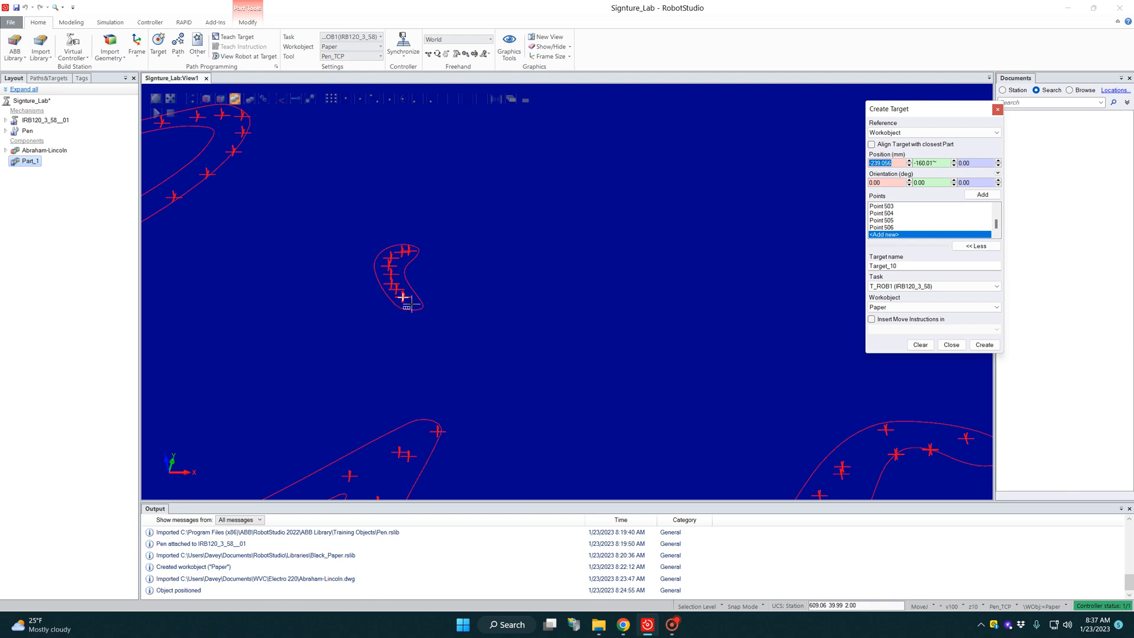
{"action": "left_click", "coordinate": [411, 303]}
{"action": "left_click", "coordinate": [413, 306]}
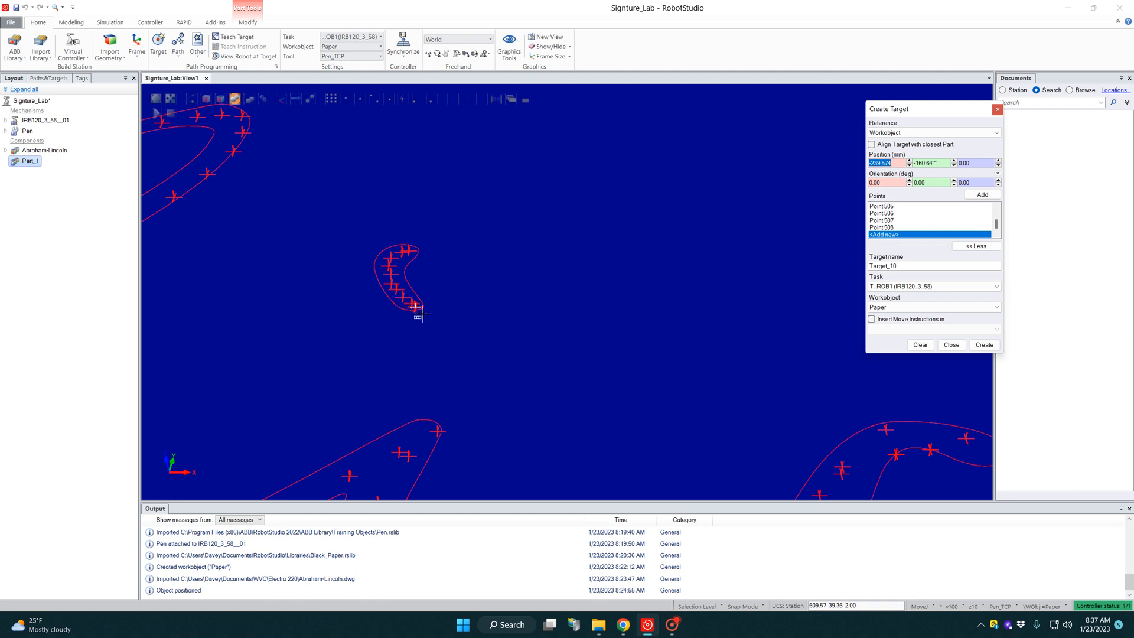
Step: Add three more target points back up the middle of the i's dot to its upper end
{"action": "left_click", "coordinate": [401, 291]}
{"action": "left_click", "coordinate": [395, 274]}
{"action": "left_click", "coordinate": [393, 256]}
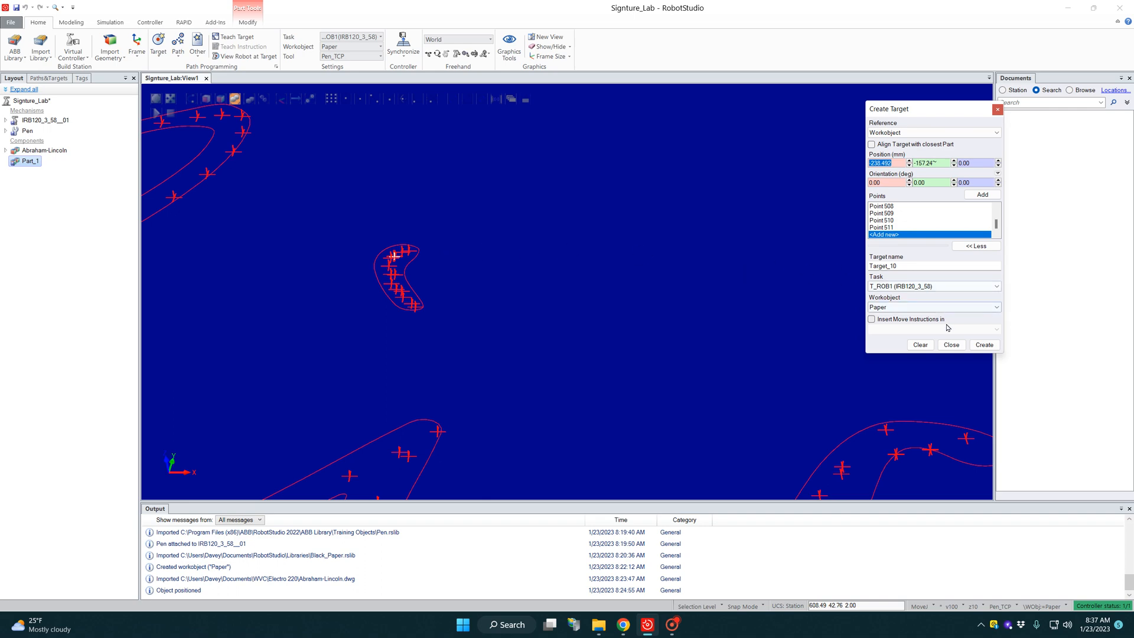
Step: Create the targets from all the picked signature points in the Paper workobject and finish target creation
{"action": "scroll", "coordinate": [631, 281], "scroll_direction": "down", "scroll_amount": 8}
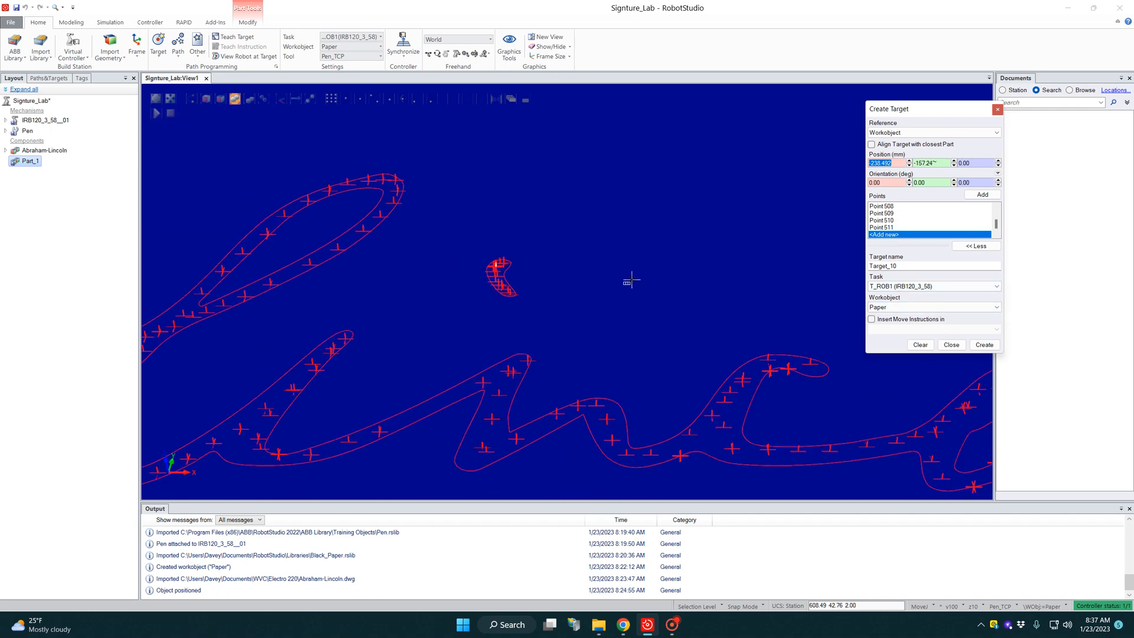
{"action": "scroll", "coordinate": [591, 298], "scroll_direction": "down", "scroll_amount": 9}
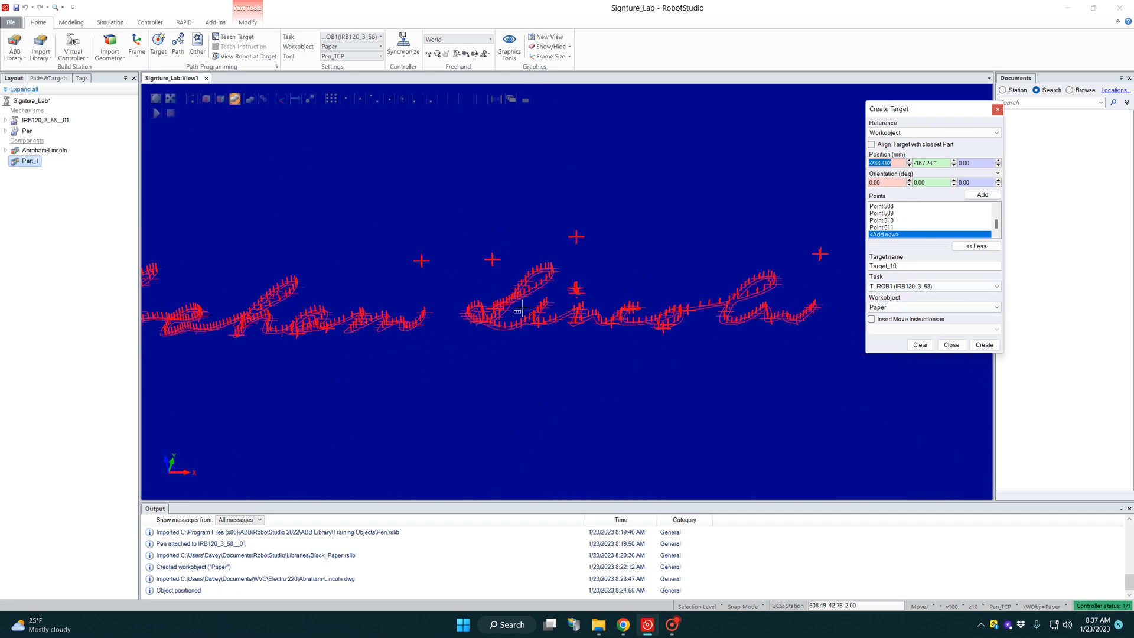
{"action": "scroll", "coordinate": [316, 341], "scroll_direction": "up", "scroll_amount": 2}
{"action": "scroll", "coordinate": [330, 341], "scroll_direction": "up", "scroll_amount": 3}
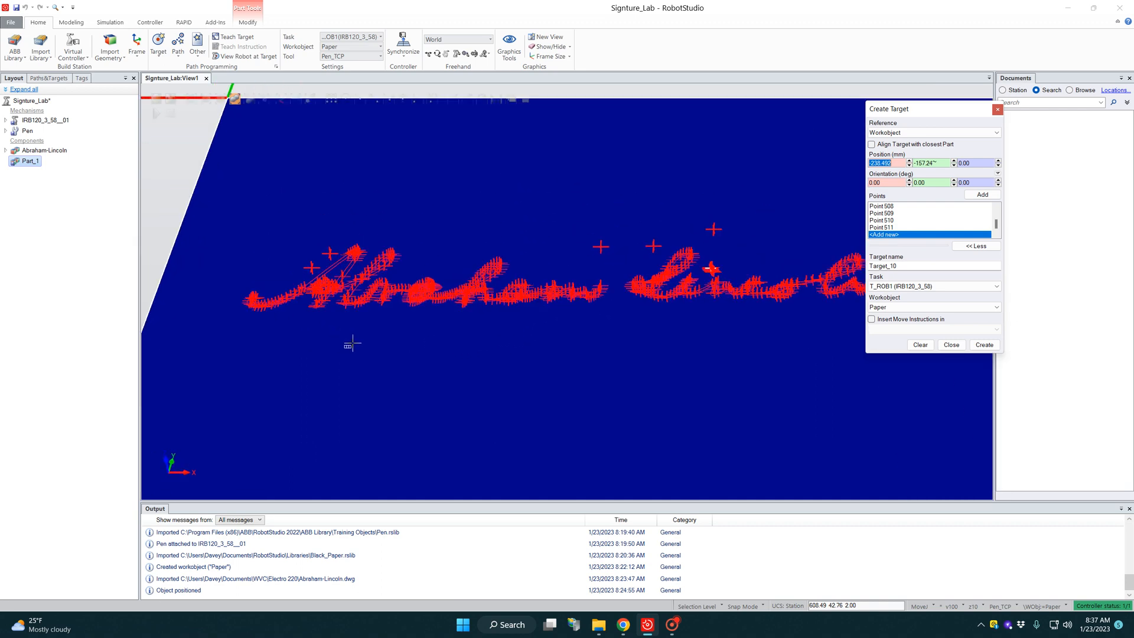
{"action": "left_click", "coordinate": [985, 344]}
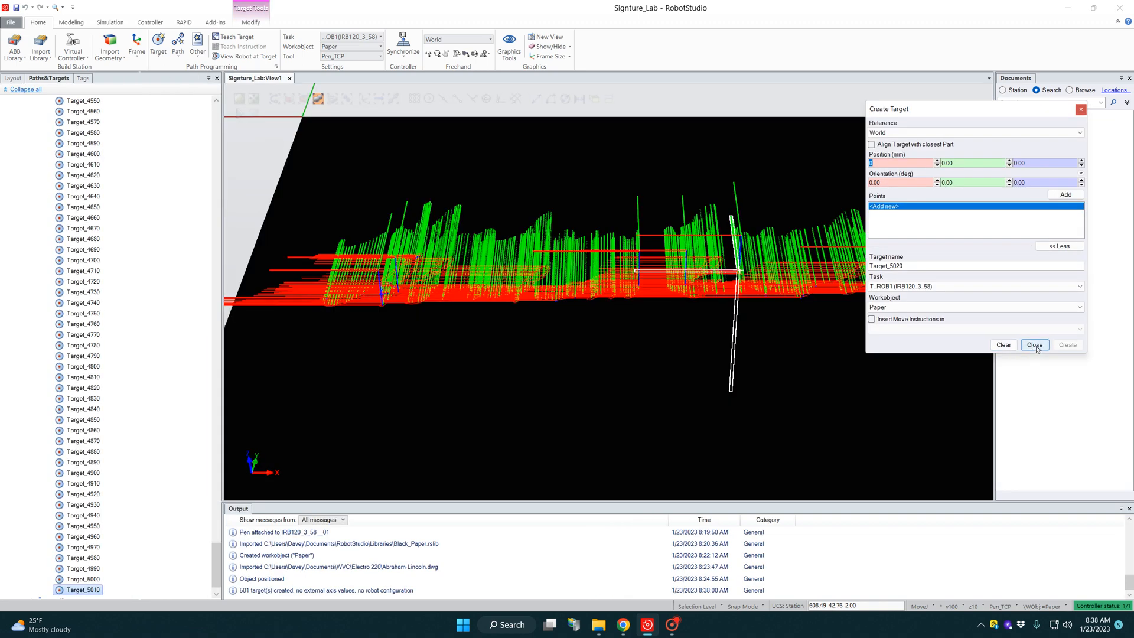
{"action": "left_click", "coordinate": [1036, 349]}
Step: Examine the created target frames along the signature on the paper from several angles
{"action": "scroll", "coordinate": [496, 371], "scroll_direction": "down", "scroll_amount": 2}
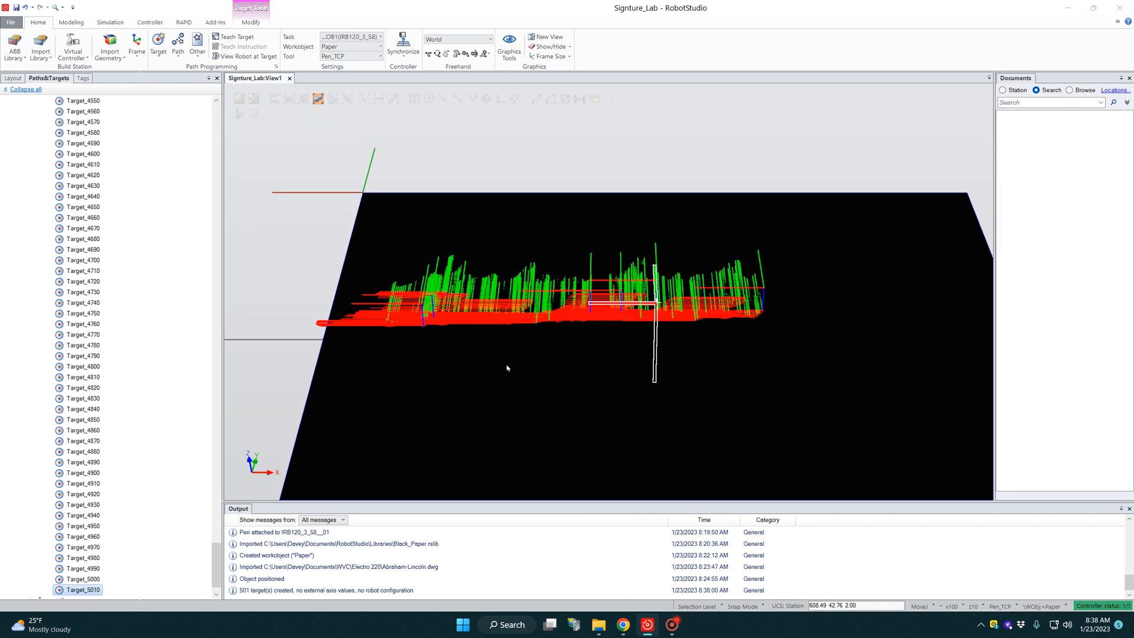
{"action": "scroll", "coordinate": [457, 365], "scroll_direction": "up", "scroll_amount": 1}
{"action": "scroll", "coordinate": [422, 341], "scroll_direction": "down", "scroll_amount": 2}
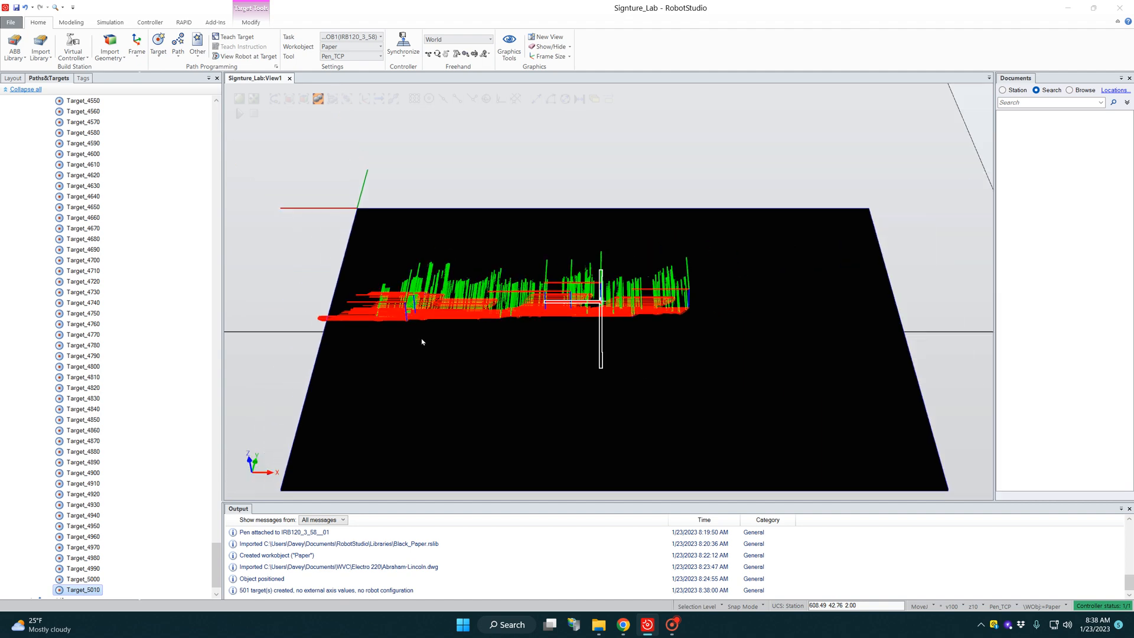
{"action": "left_click", "coordinate": [440, 135]}
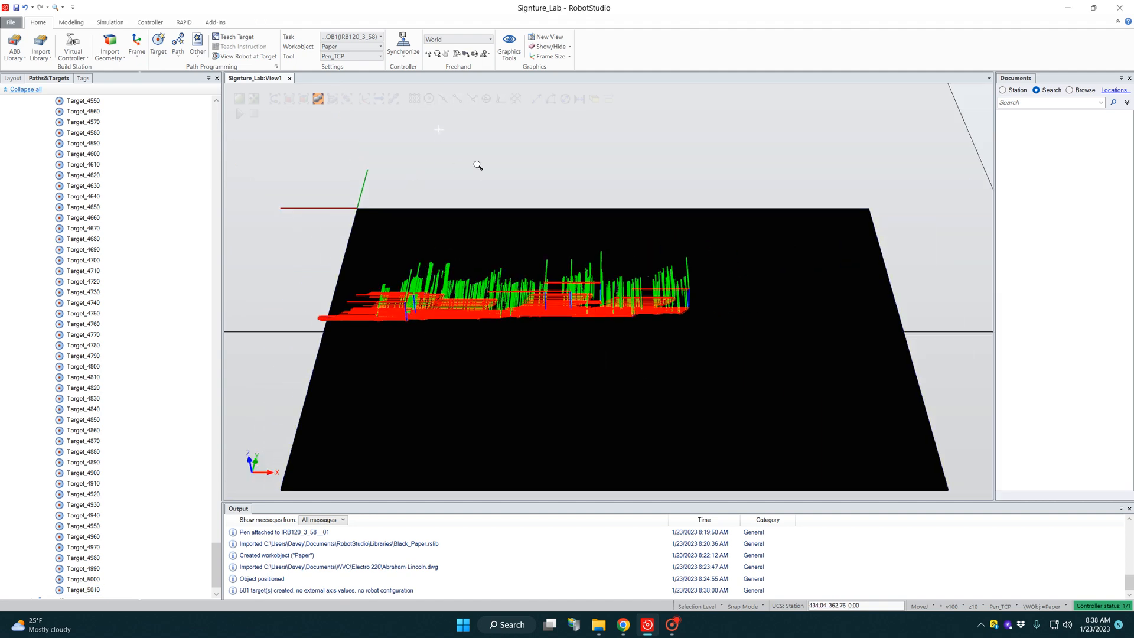
{"action": "mouse_move", "coordinate": [478, 166]}
{"action": "left_mouse_down", "text": "ctrl+shift"}
{"action": "mouse_move", "coordinate": [493, 241]}
{"action": "mouse_move", "coordinate": [514, 190]}
{"action": "mouse_move", "coordinate": [585, 190]}
{"action": "mouse_move", "coordinate": [476, 213]}
{"action": "mouse_move", "coordinate": [476, 239]}
{"action": "mouse_move", "coordinate": [559, 243]}
{"action": "mouse_move", "coordinate": [494, 228]}
{"action": "mouse_move", "coordinate": [494, 213]}
{"action": "mouse_move", "coordinate": [357, 270]}
{"action": "left_mouse_up", "text": "ctrl+shift"}
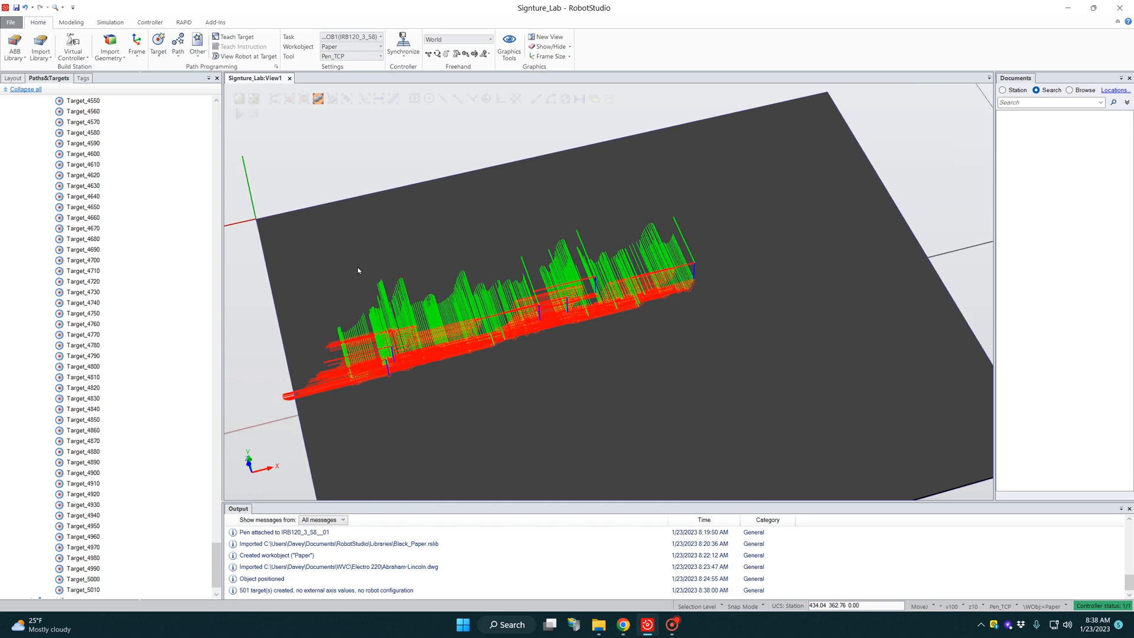
{"action": "scroll", "coordinate": [261, 305], "scroll_direction": "up", "scroll_amount": 2}
{"action": "scroll", "coordinate": [275, 305], "scroll_direction": "down", "scroll_amount": 2}
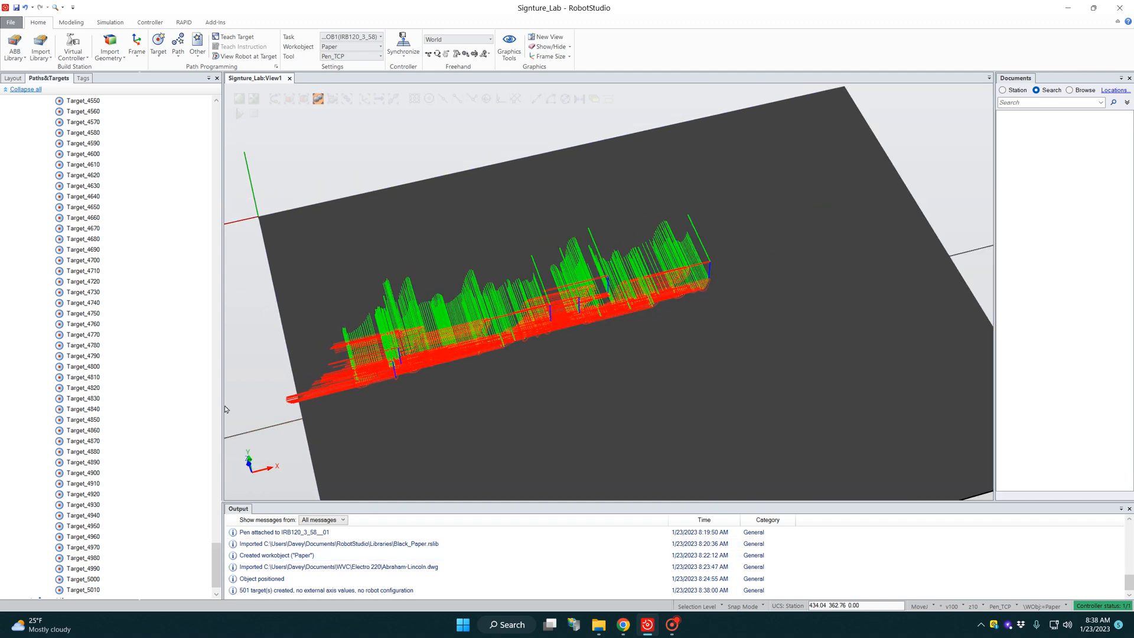
Step: Hide all the signature targets in the Paper workobject, from Target_10 through Target_5010
{"action": "left_click_drag", "start_coordinate": [216, 578], "coordinate": [216, 141]}
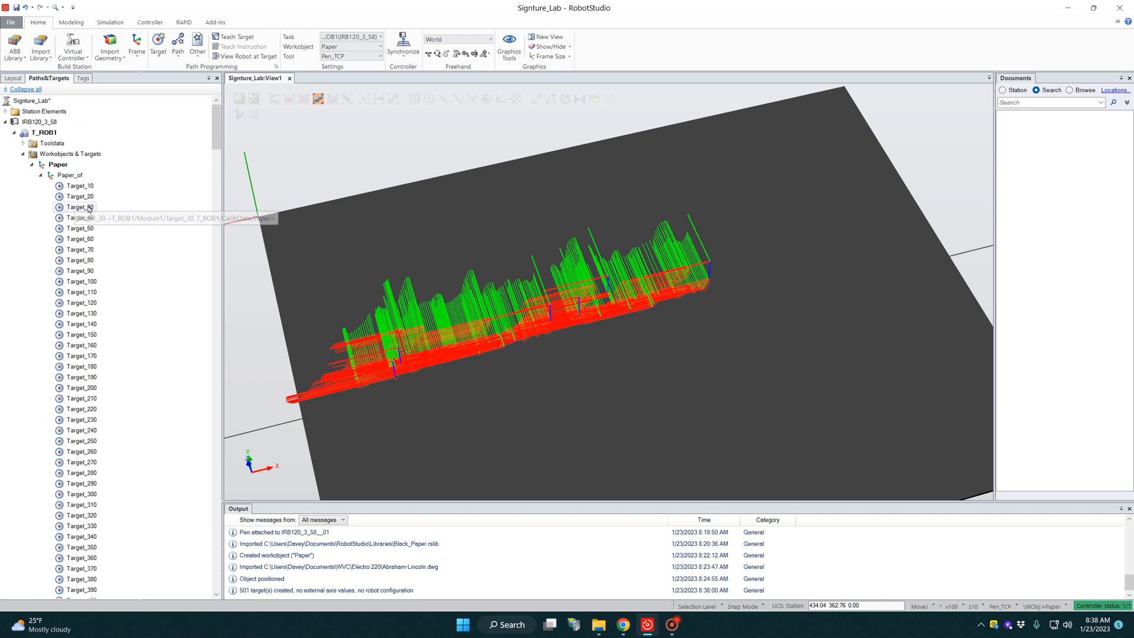
{"action": "left_click", "coordinate": [83, 188]}
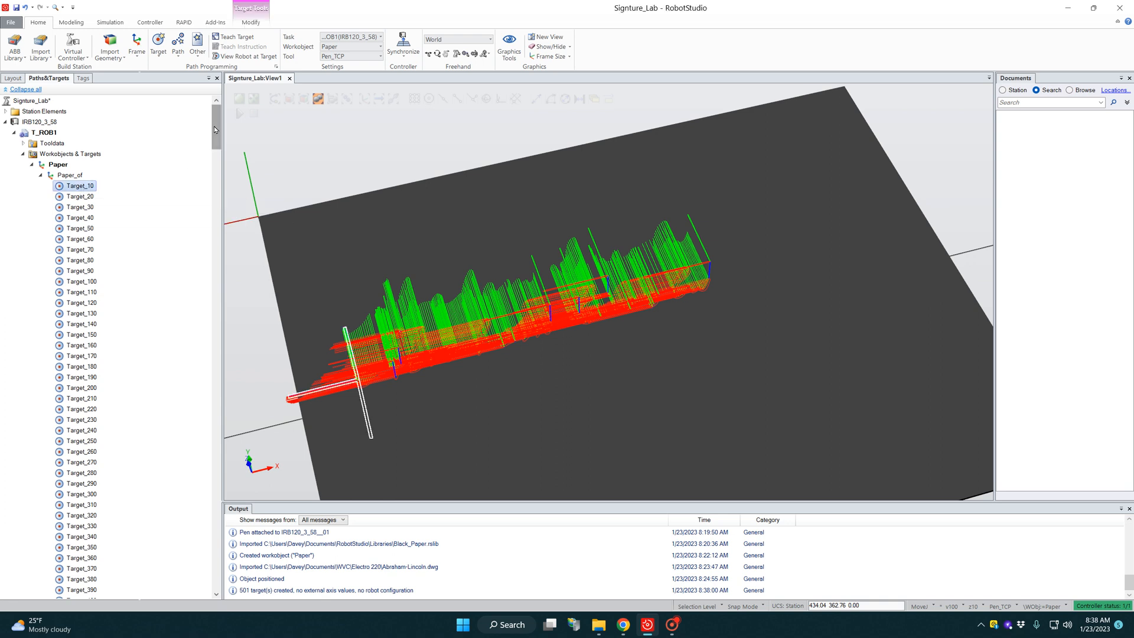
{"action": "left_click_drag", "start_coordinate": [216, 131], "coordinate": [214, 585]}
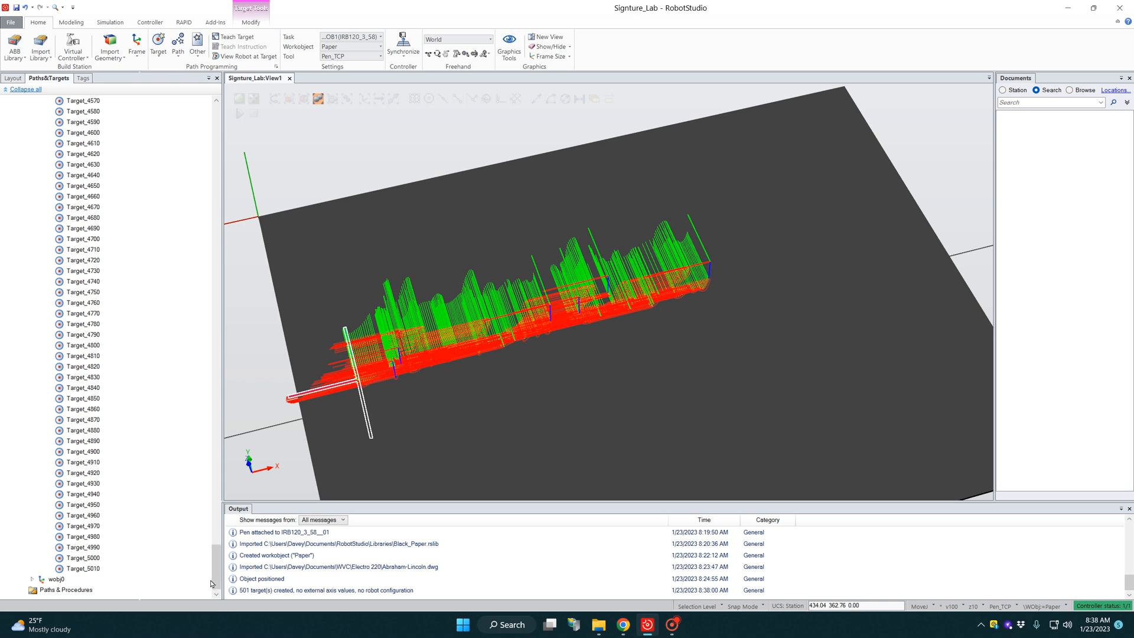
{"action": "left_click", "coordinate": [80, 568], "text": "shift"}
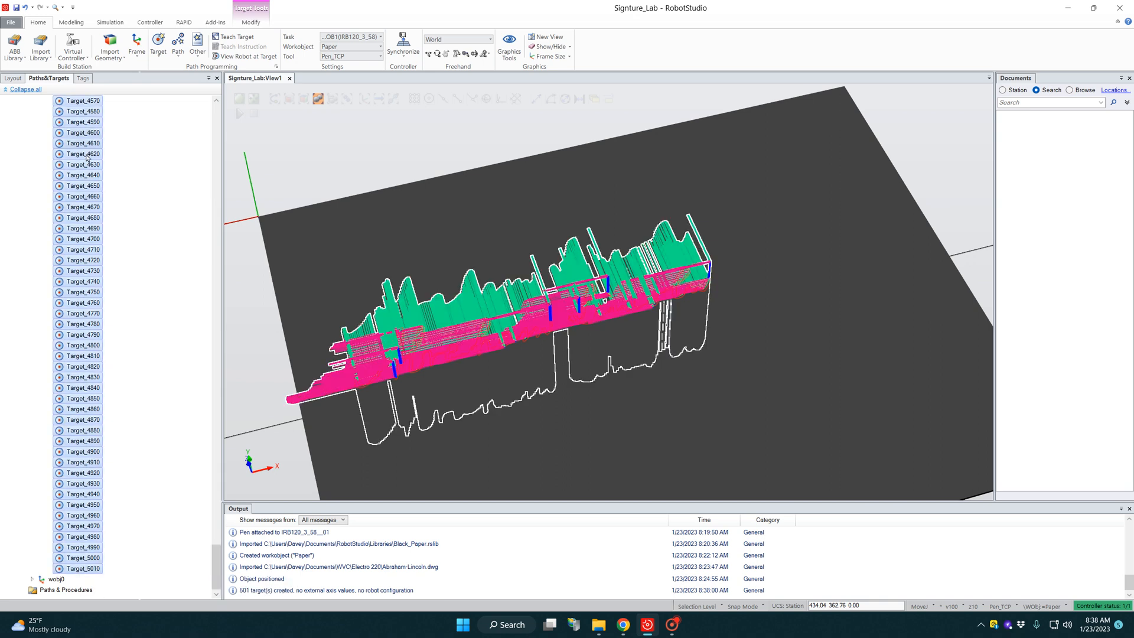
{"action": "right_click", "coordinate": [83, 166]}
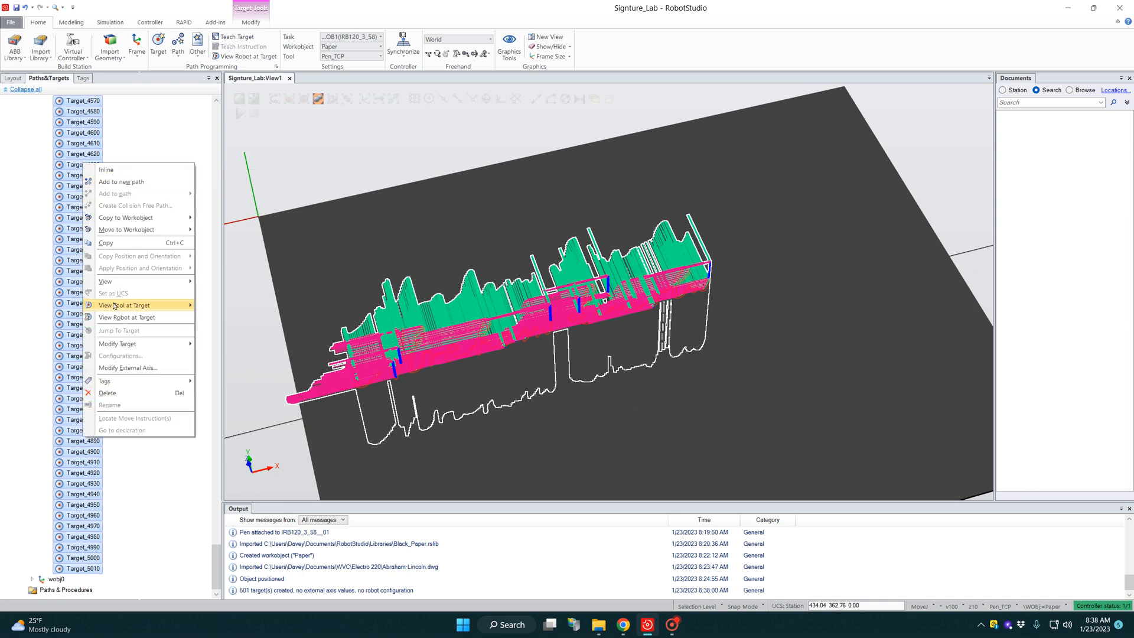
{"action": "mouse_move", "coordinate": [135, 284]}
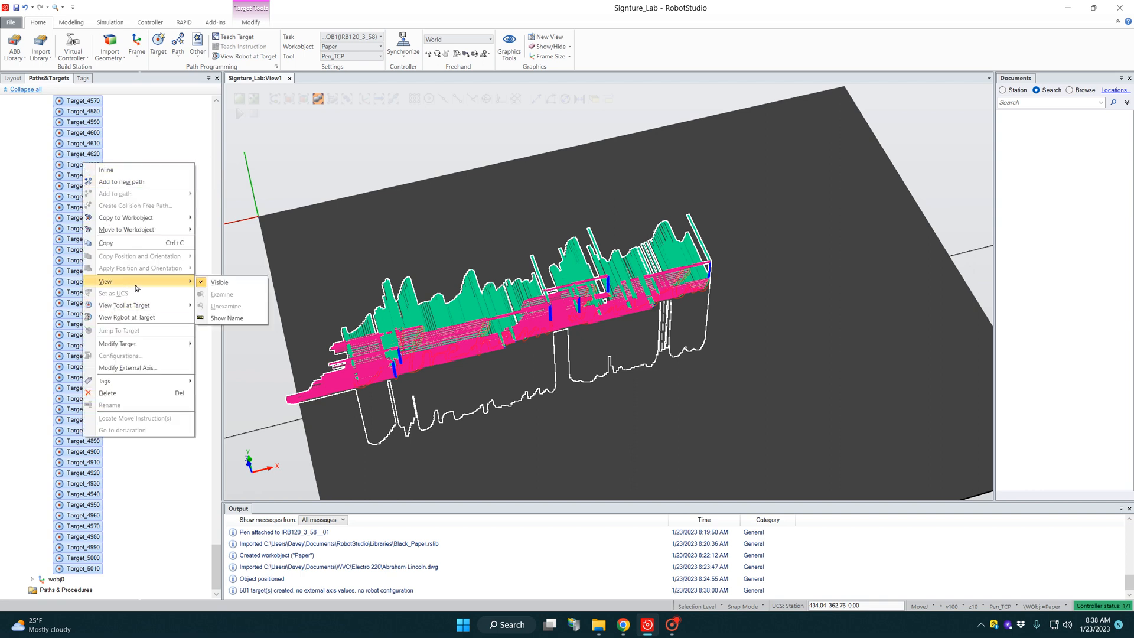
{"action": "left_click", "coordinate": [218, 282]}
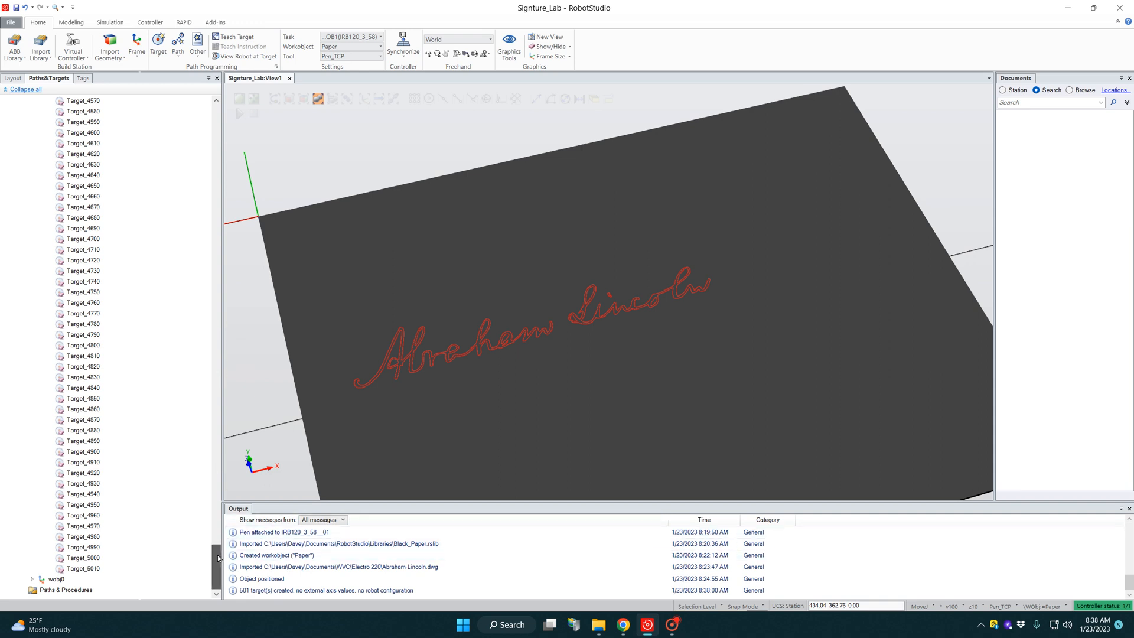
Step: Create a new path from all the signature targets, Target_10 through Target_5010
{"action": "left_click_drag", "start_coordinate": [217, 556], "coordinate": [217, 116]}
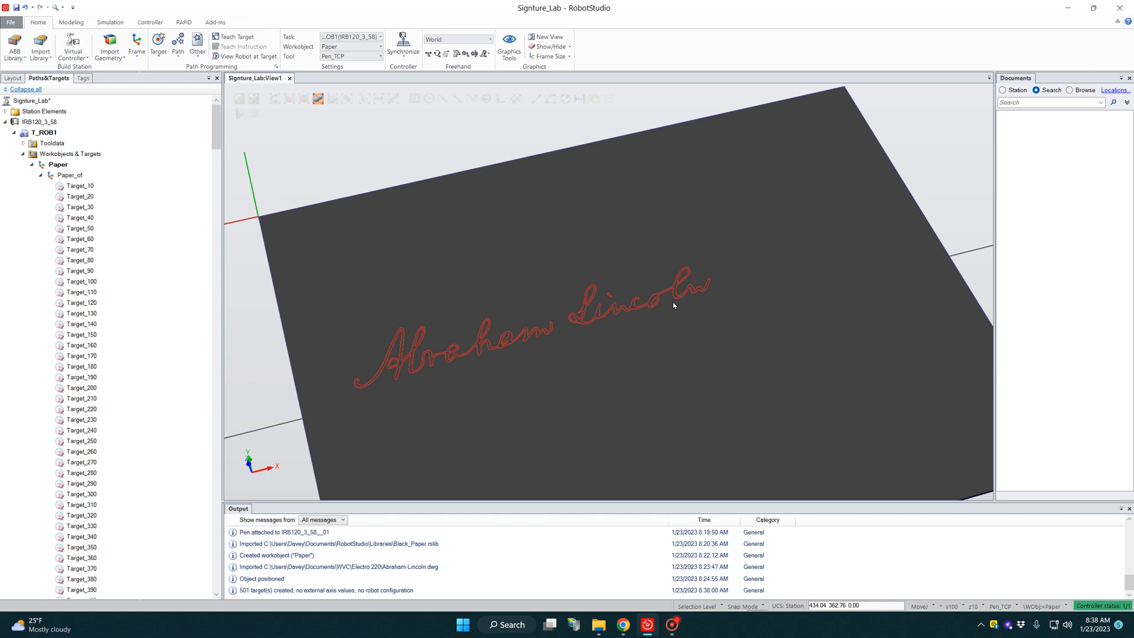
{"action": "scroll", "coordinate": [515, 366], "scroll_direction": "down", "scroll_amount": 3}
{"action": "scroll", "coordinate": [509, 363], "scroll_direction": "up", "scroll_amount": 7}
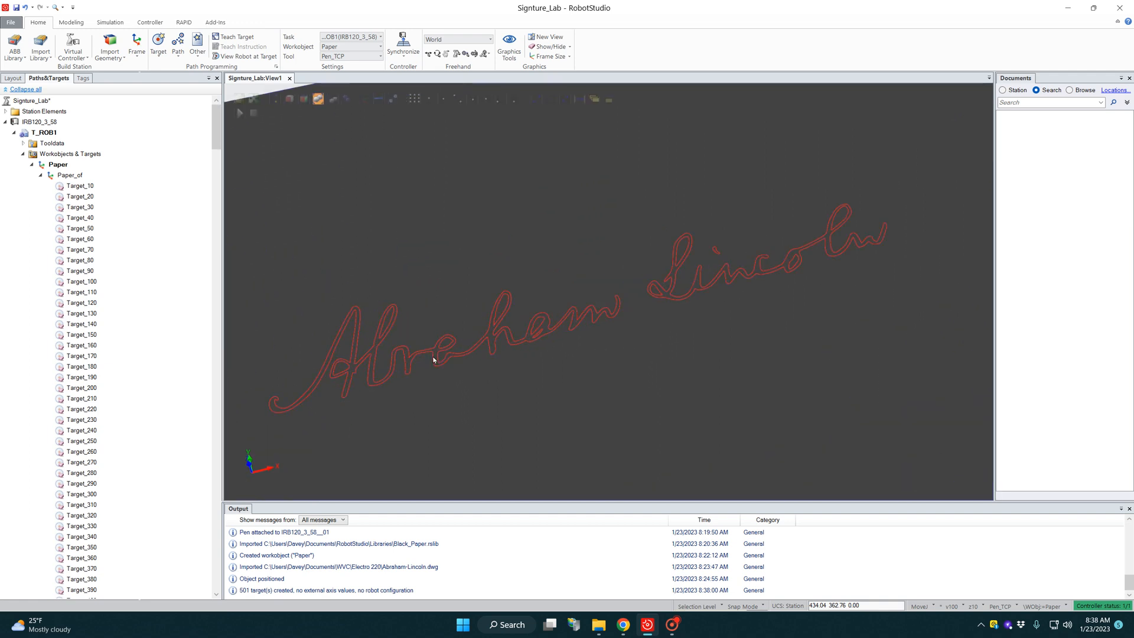
{"action": "scroll", "coordinate": [568, 349], "scroll_direction": "down", "scroll_amount": 3}
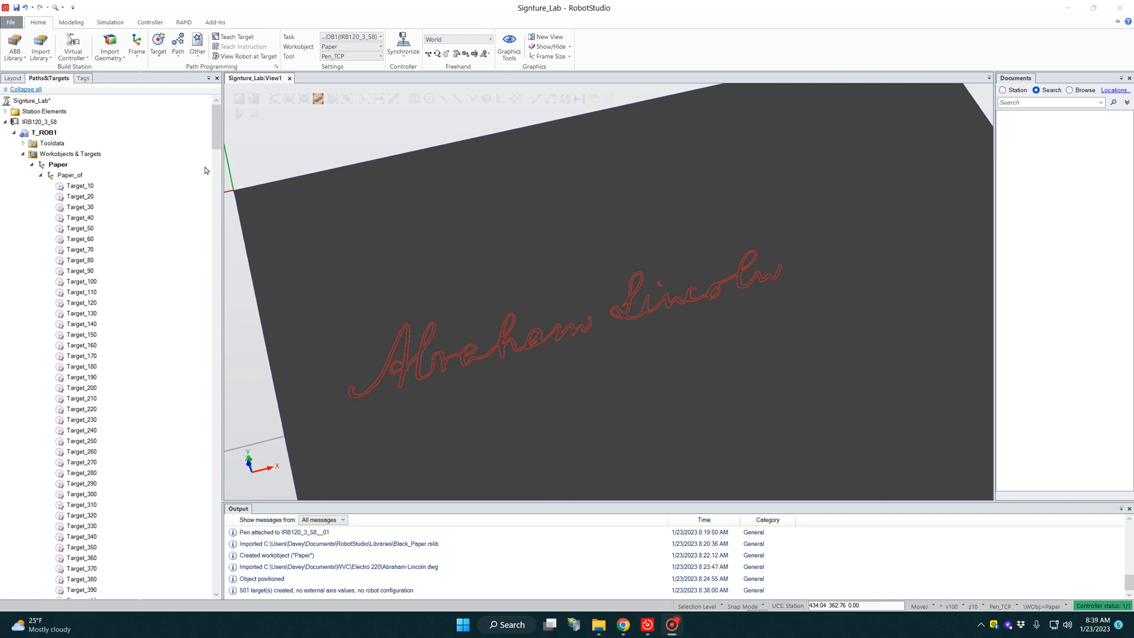
{"action": "scroll", "coordinate": [201, 177], "scroll_direction": "down", "scroll_amount": 2}
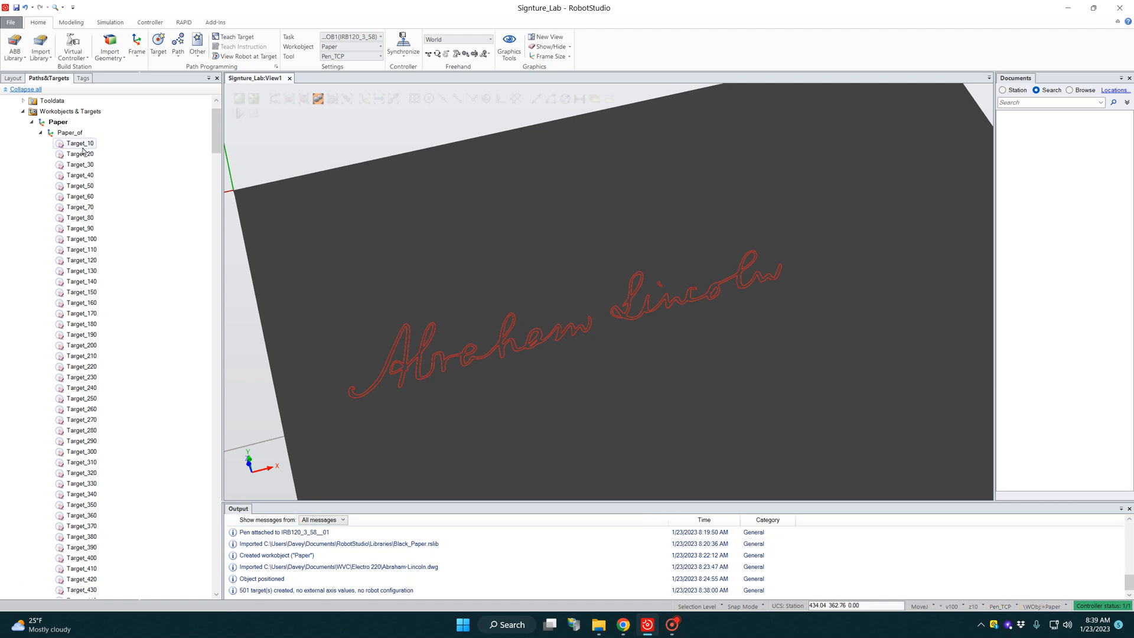
{"action": "left_click", "coordinate": [76, 144]}
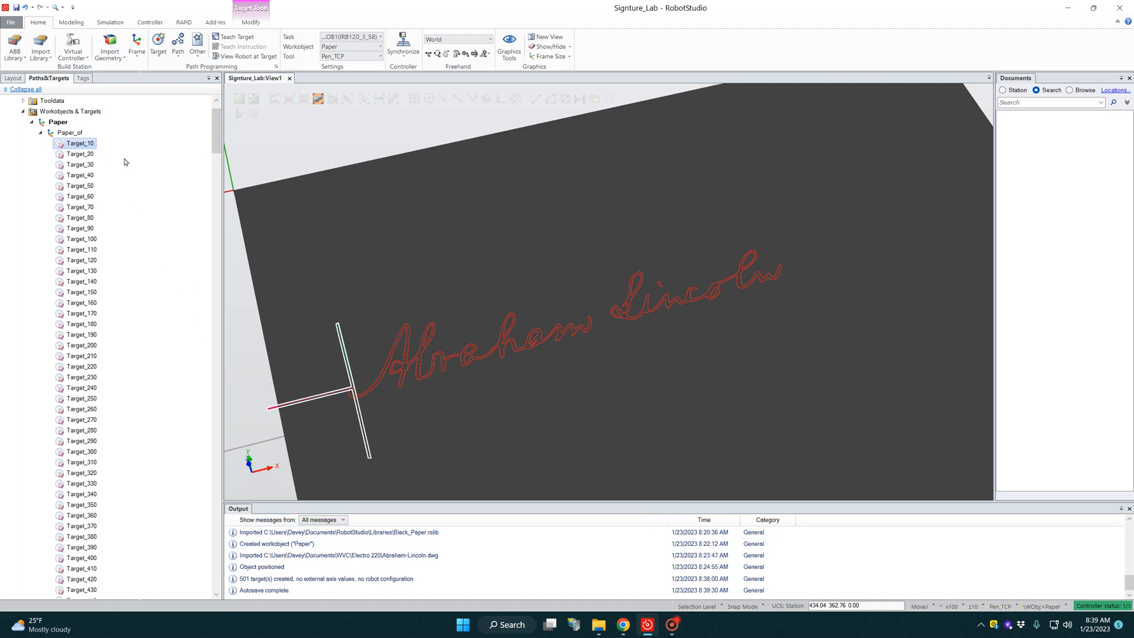
{"action": "left_click_drag", "start_coordinate": [213, 139], "coordinate": [213, 576]}
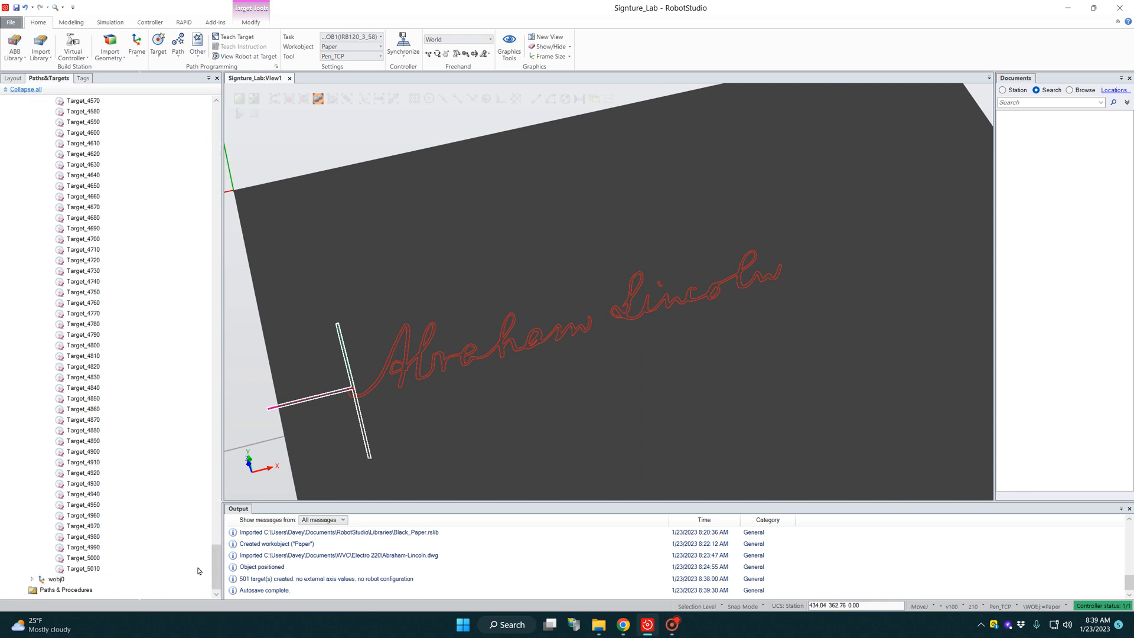
{"action": "left_click", "coordinate": [89, 569], "text": "shift"}
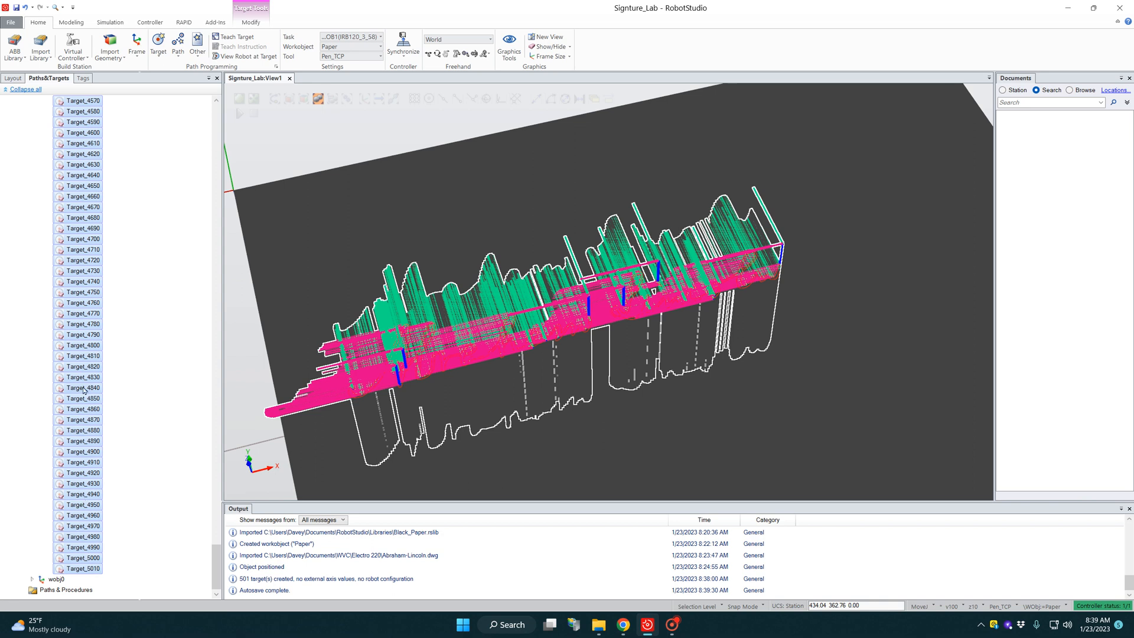
{"action": "right_click", "coordinate": [84, 279]}
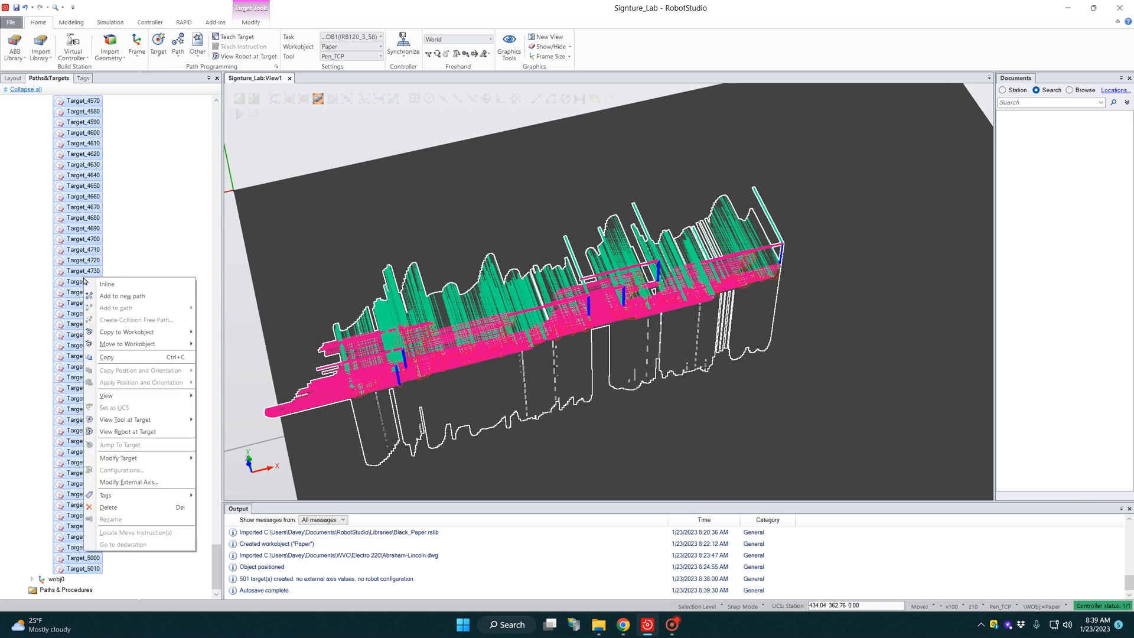
{"action": "left_click", "coordinate": [118, 297]}
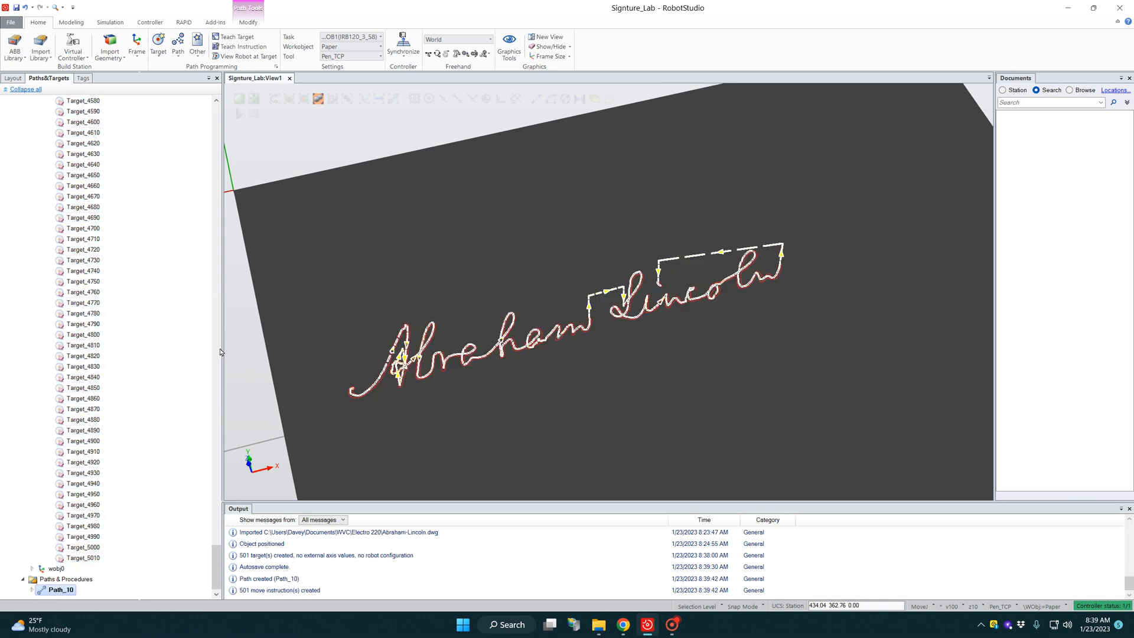
Step: Collapse the Paper workobject's target list and rename the new signature path as main
{"action": "left_click_drag", "start_coordinate": [217, 559], "coordinate": [215, 126]}
{"action": "left_click", "coordinate": [41, 175]}
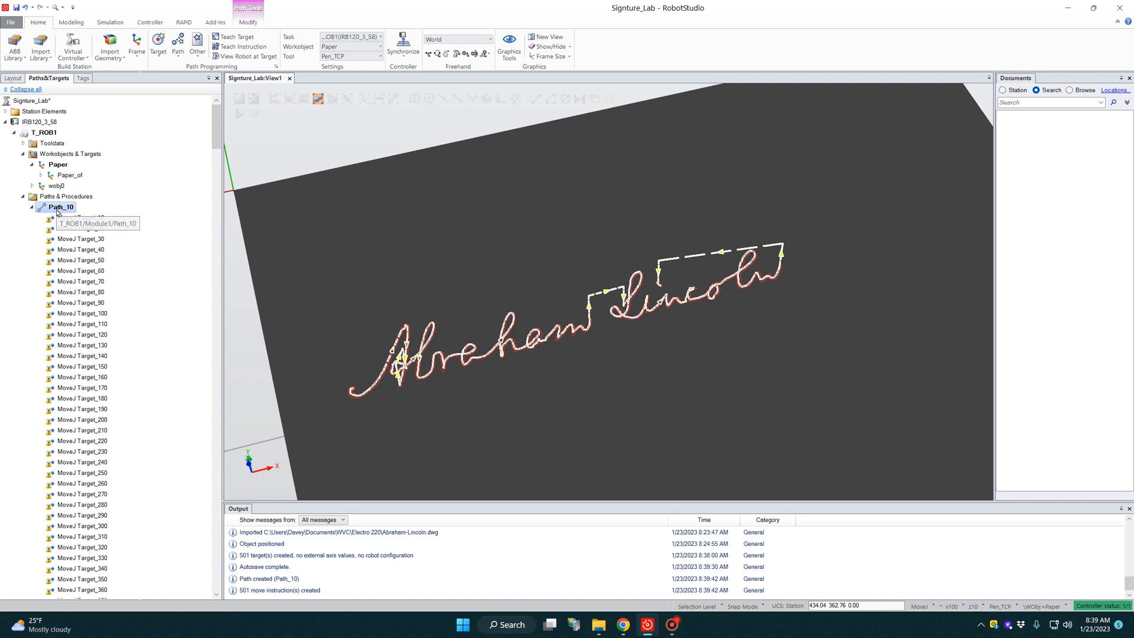
{"action": "right_click", "coordinate": [58, 209]}
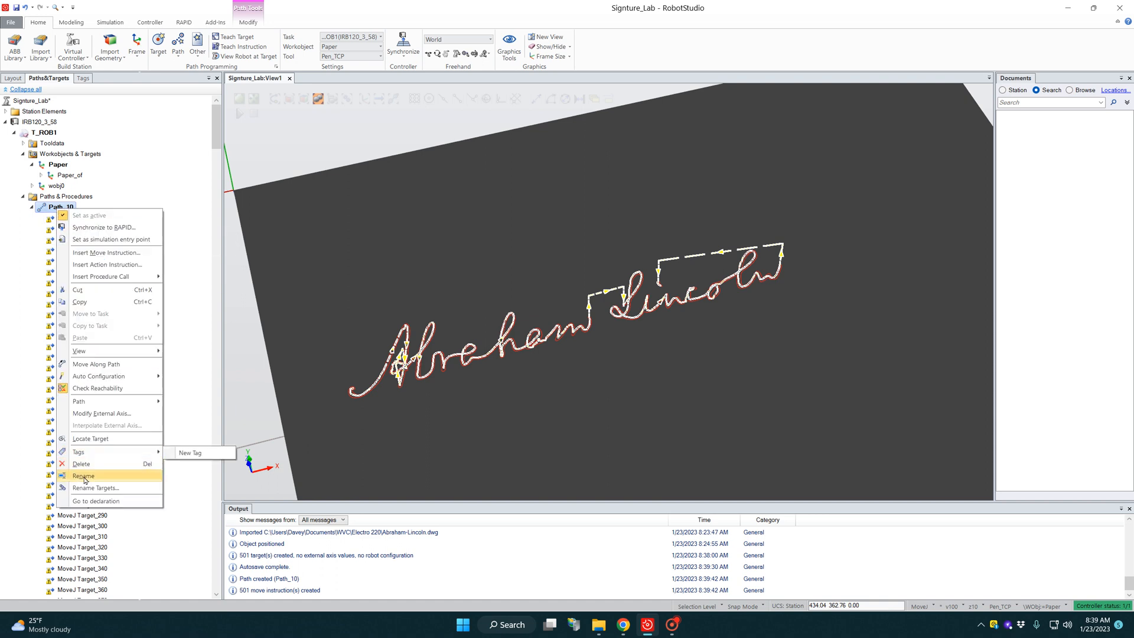
{"action": "left_click", "coordinate": [106, 476]}
{"action": "type", "text": "main"}
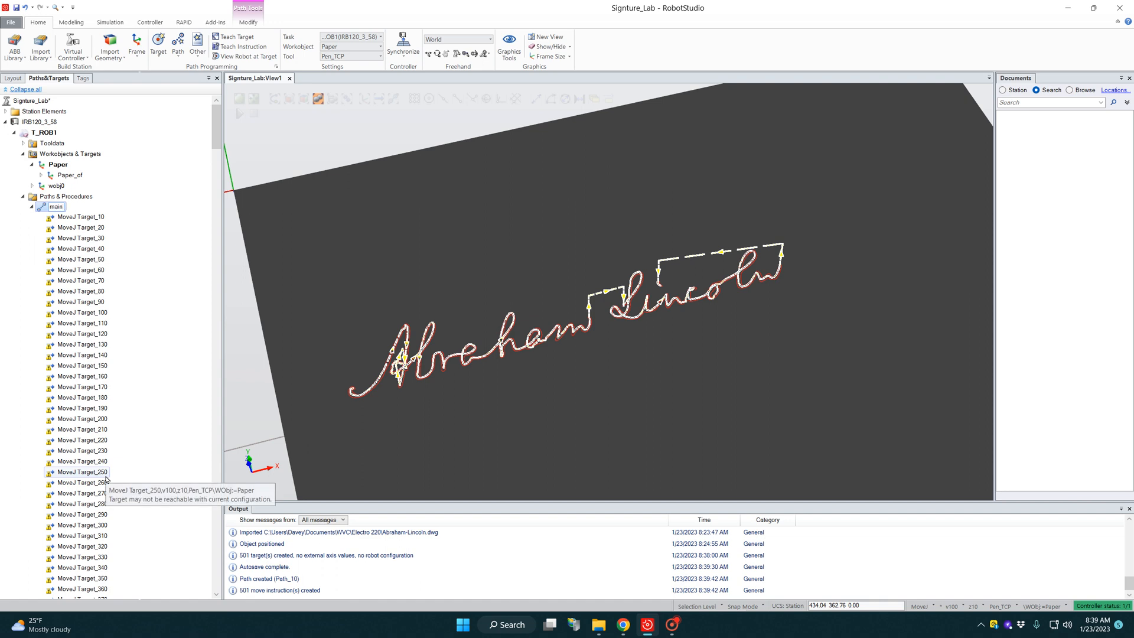
{"action": "key", "text": "Return"}
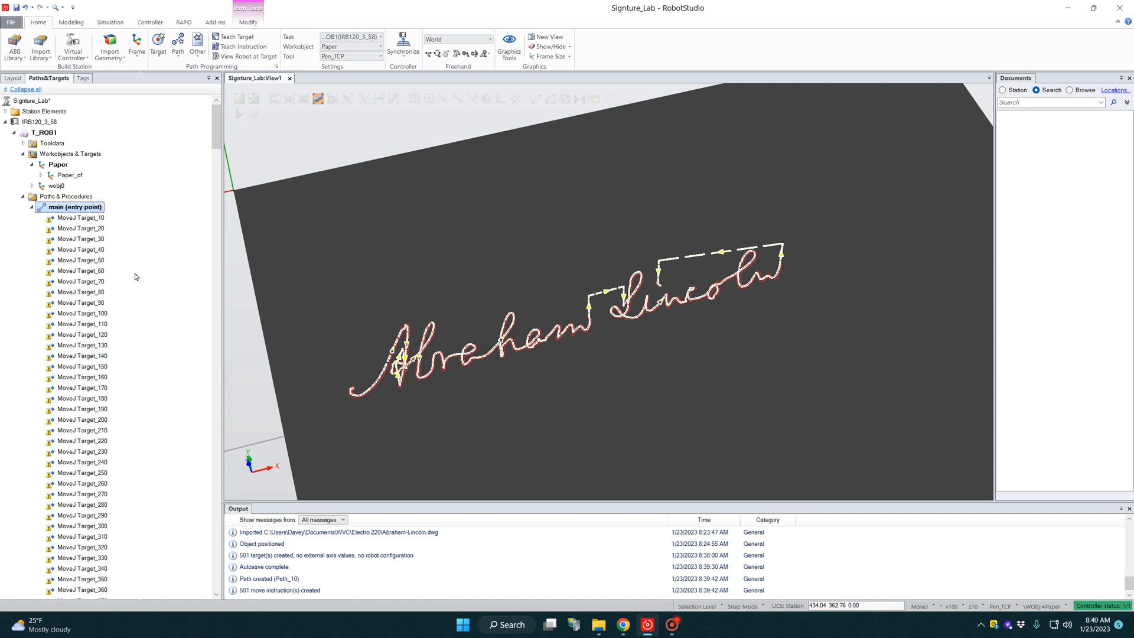
Step: Examine the move instructions in the main path and the robot's pose relative to the paper
{"action": "scroll", "coordinate": [106, 242], "scroll_direction": "down", "scroll_amount": 16}
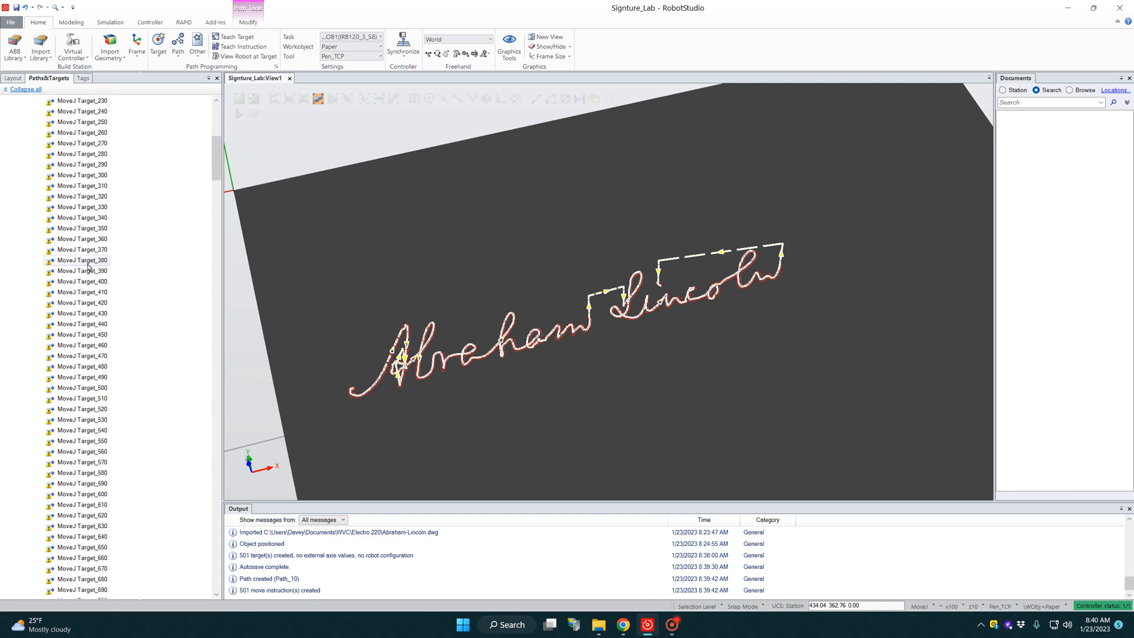
{"action": "scroll", "coordinate": [88, 271], "scroll_direction": "down", "scroll_amount": 12}
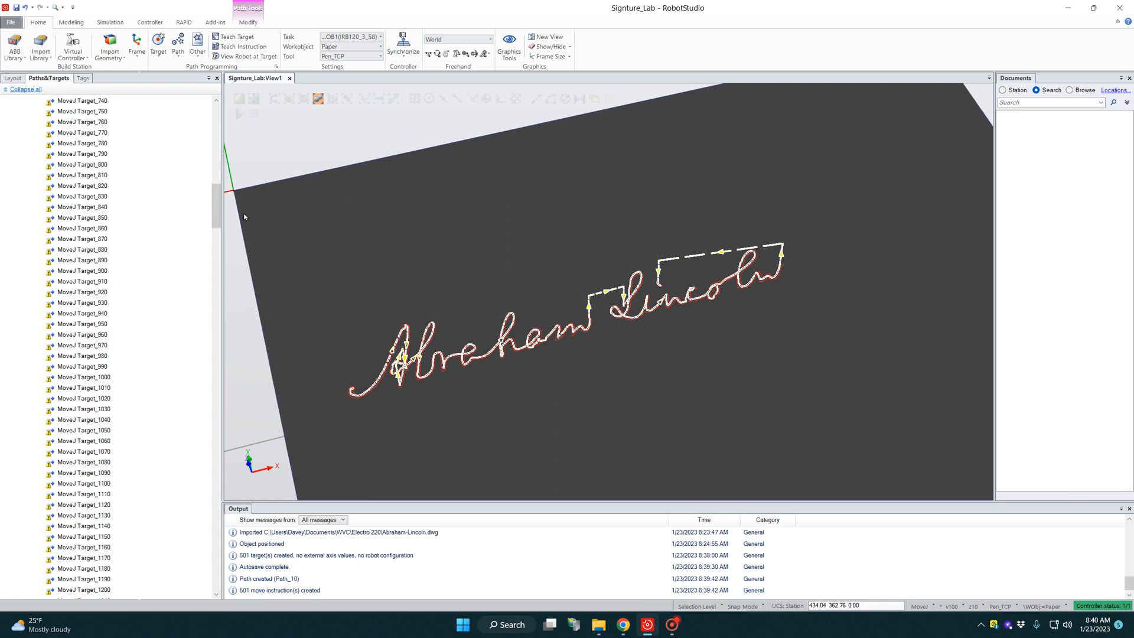
{"action": "left_click_drag", "start_coordinate": [216, 208], "coordinate": [217, 124]}
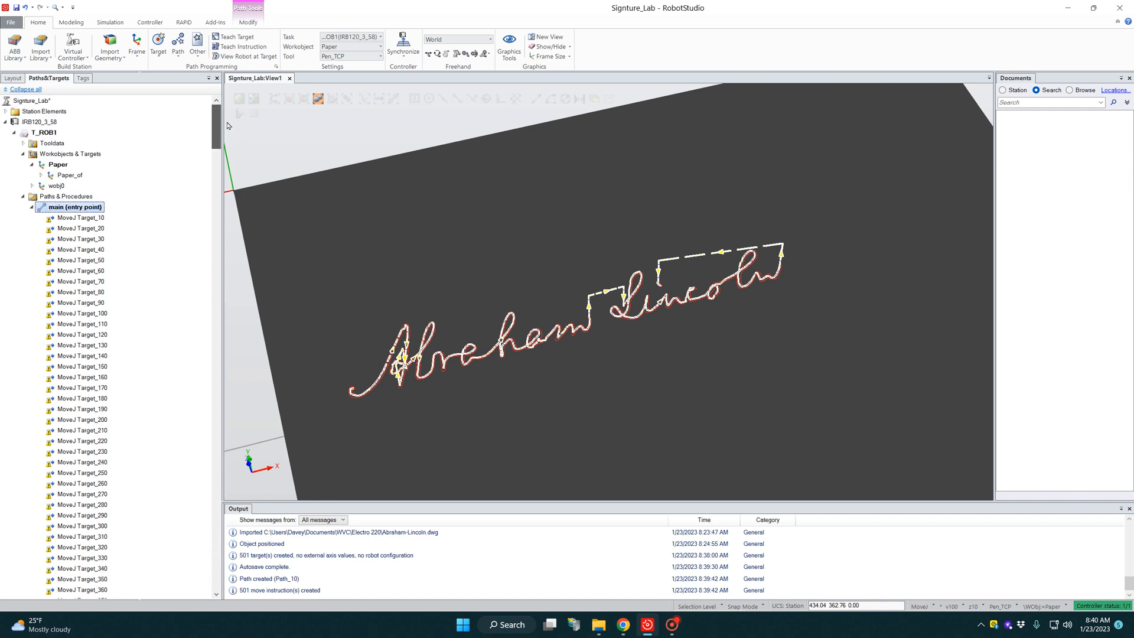
{"action": "scroll", "coordinate": [568, 247], "scroll_direction": "down", "scroll_amount": 10}
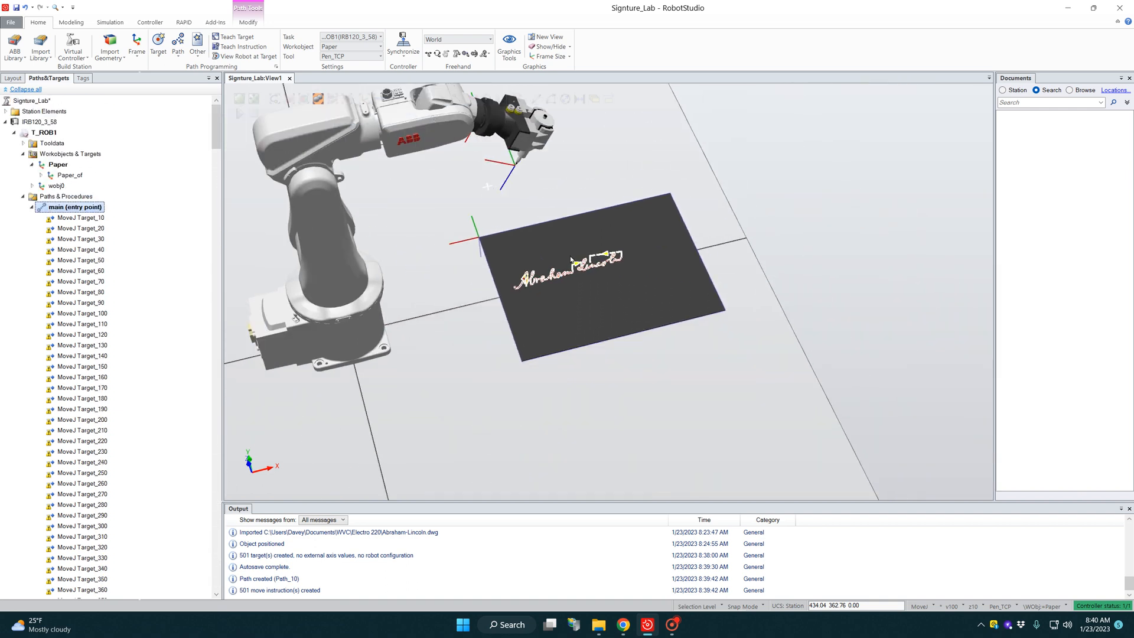
{"action": "scroll", "coordinate": [615, 261], "scroll_direction": "up", "scroll_amount": 3}
{"action": "scroll", "coordinate": [615, 261], "scroll_direction": "down", "scroll_amount": 3}
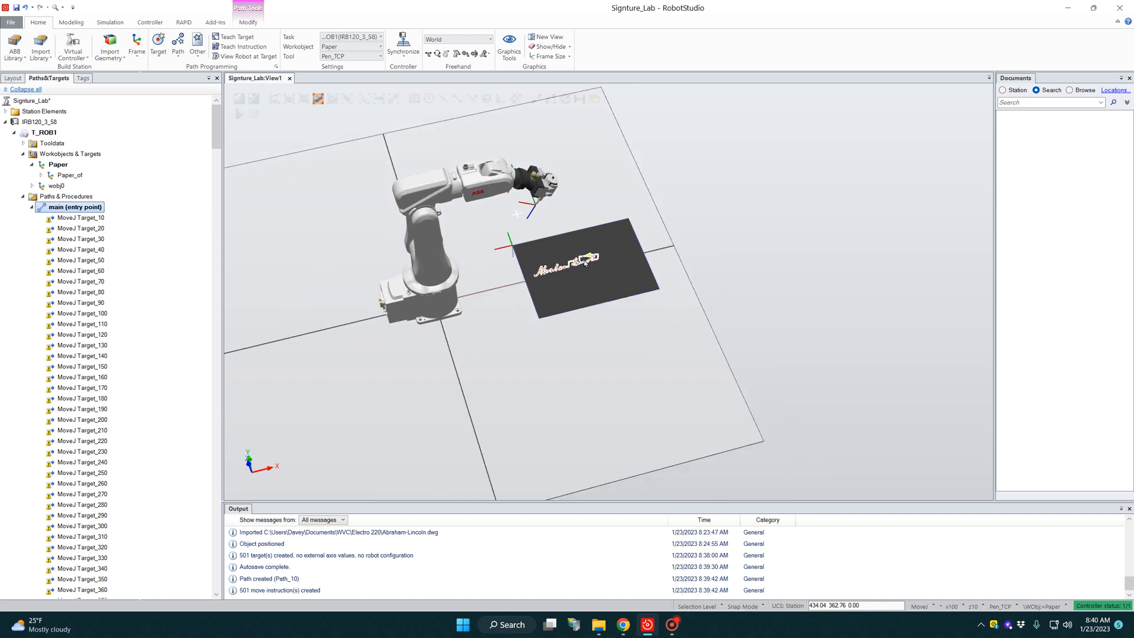
{"action": "left_click_drag", "start_coordinate": [585, 263], "coordinate": [576, 234], "text": "ctrl+shift"}
{"action": "right_click", "coordinate": [576, 235]}
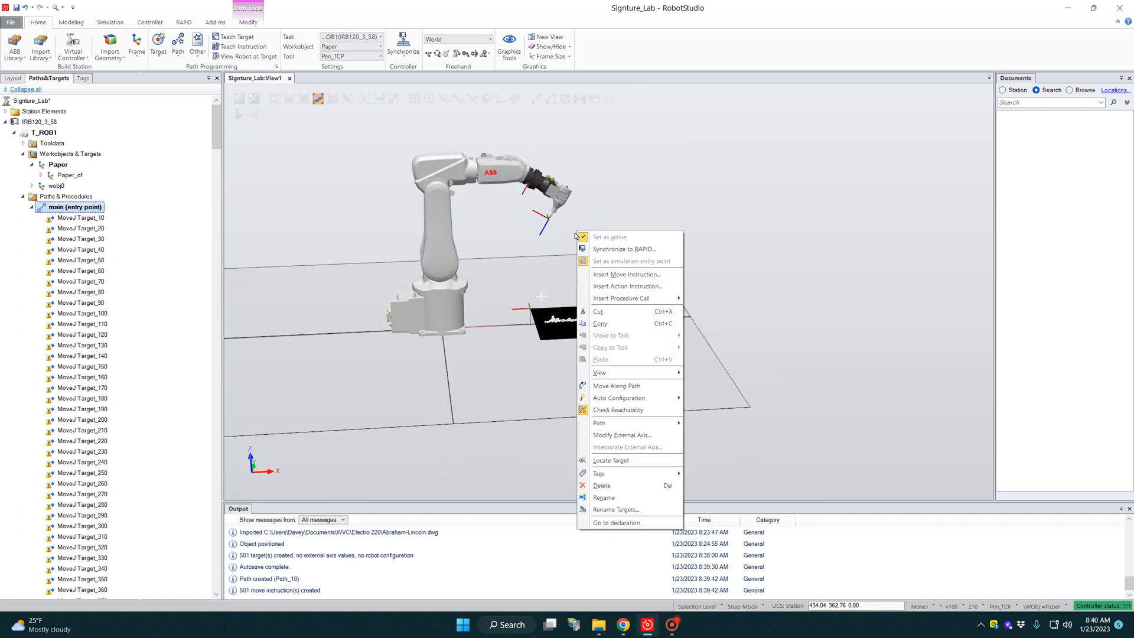
{"action": "left_click", "coordinate": [520, 237]}
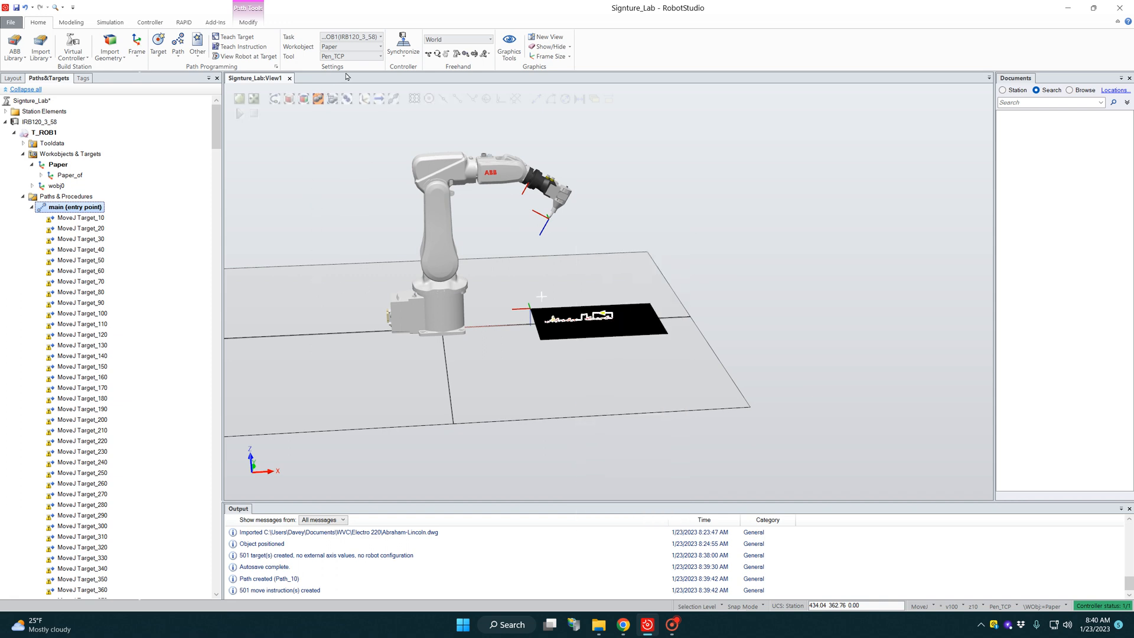
Step: Make wobj0 the active workobject and teach a target at the robot's current position
{"action": "left_click", "coordinate": [364, 51]}
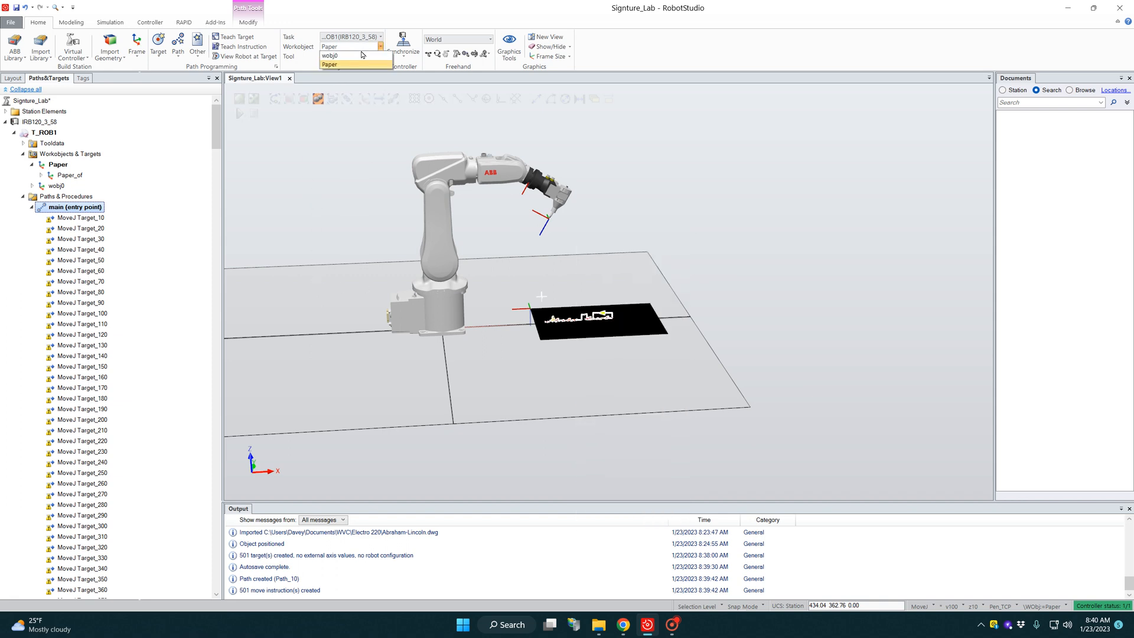
{"action": "left_click", "coordinate": [340, 65]}
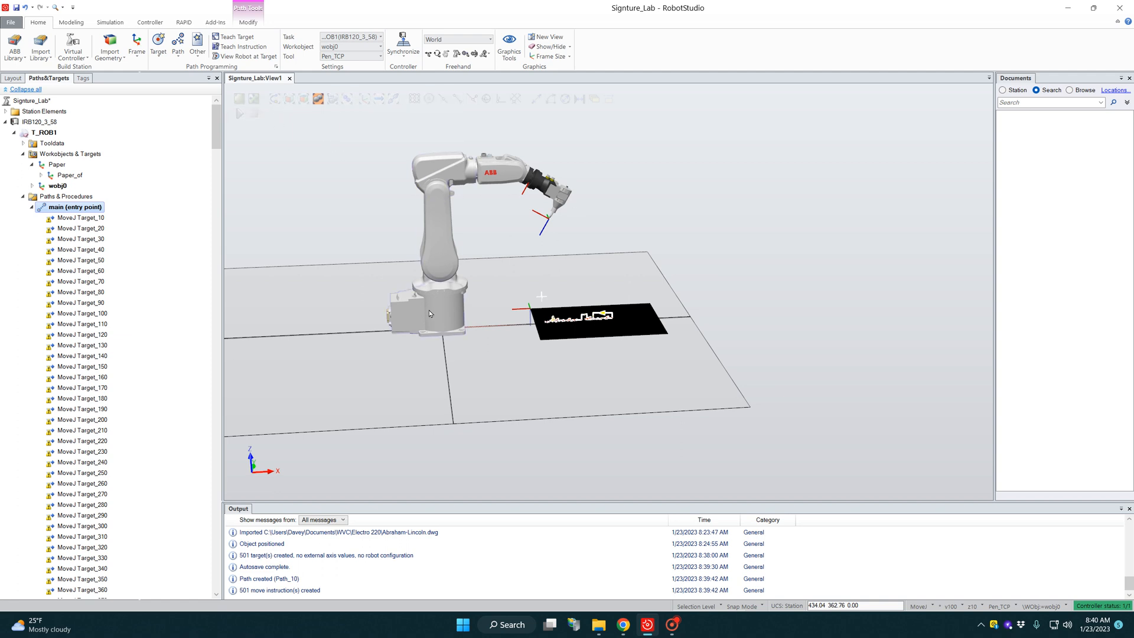
{"action": "left_click", "coordinate": [235, 36]}
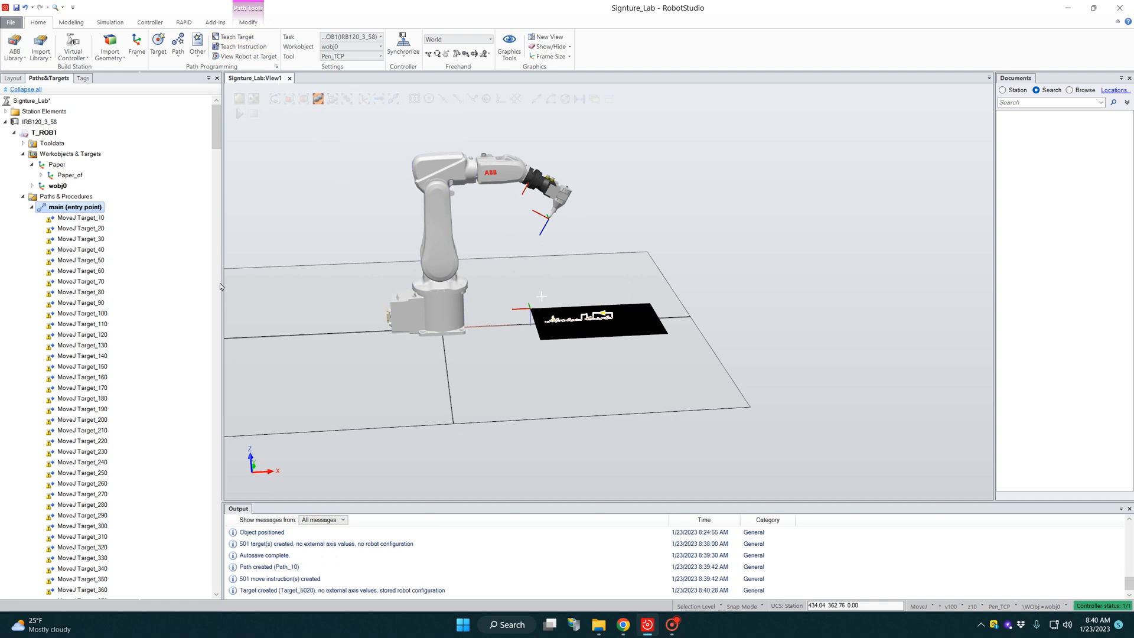
Step: Rename the taught target under wobj0 as Home and add it to the end of the main path
{"action": "left_click", "coordinate": [33, 185]}
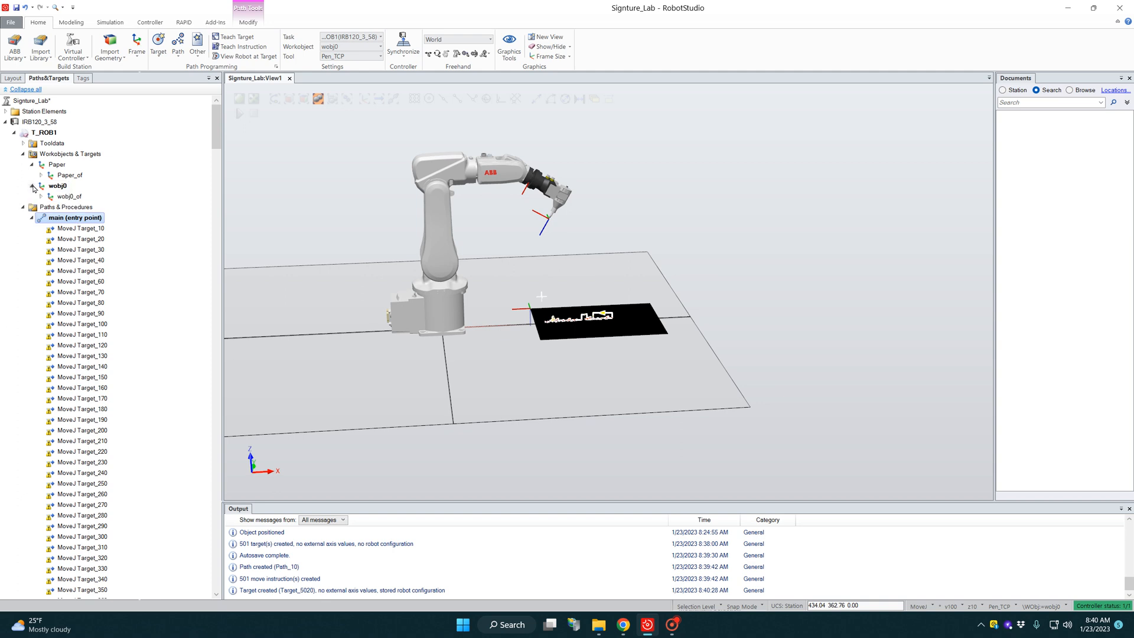
{"action": "left_click", "coordinate": [40, 196]}
{"action": "left_click", "coordinate": [81, 208]}
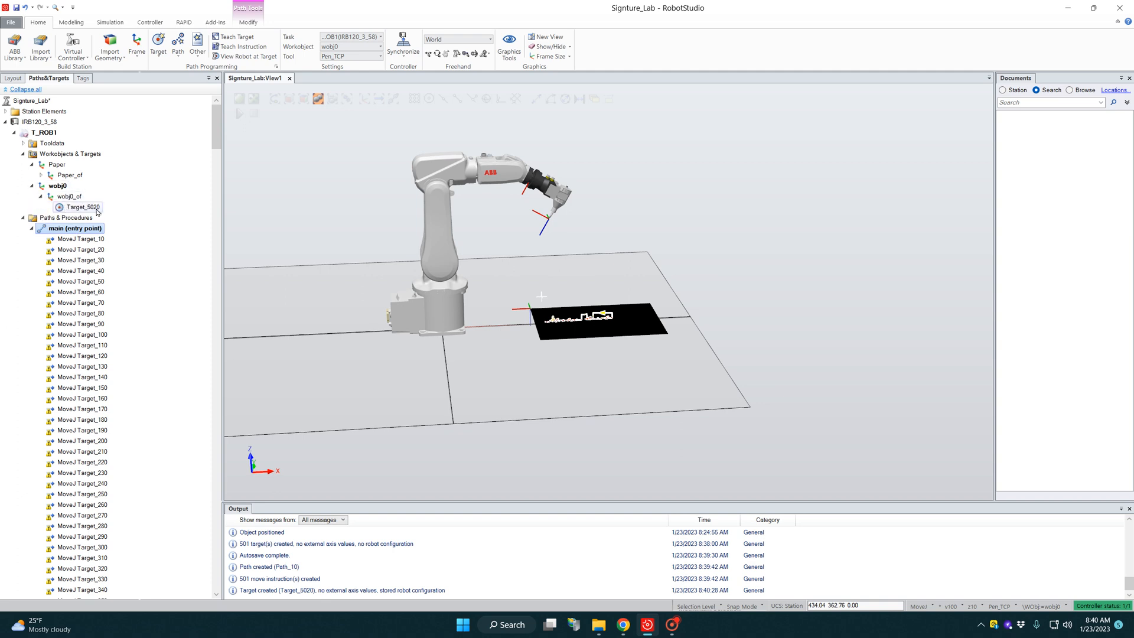
{"action": "left_click", "coordinate": [82, 208]}
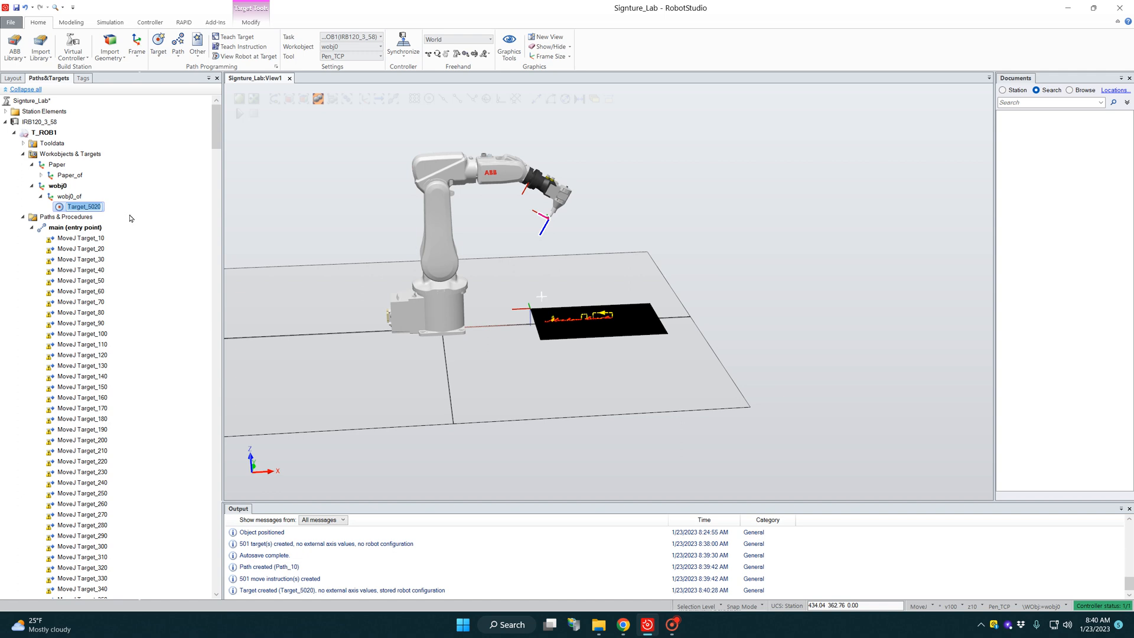
{"action": "type", "text": "Home"}
{"action": "key", "text": "Return"}
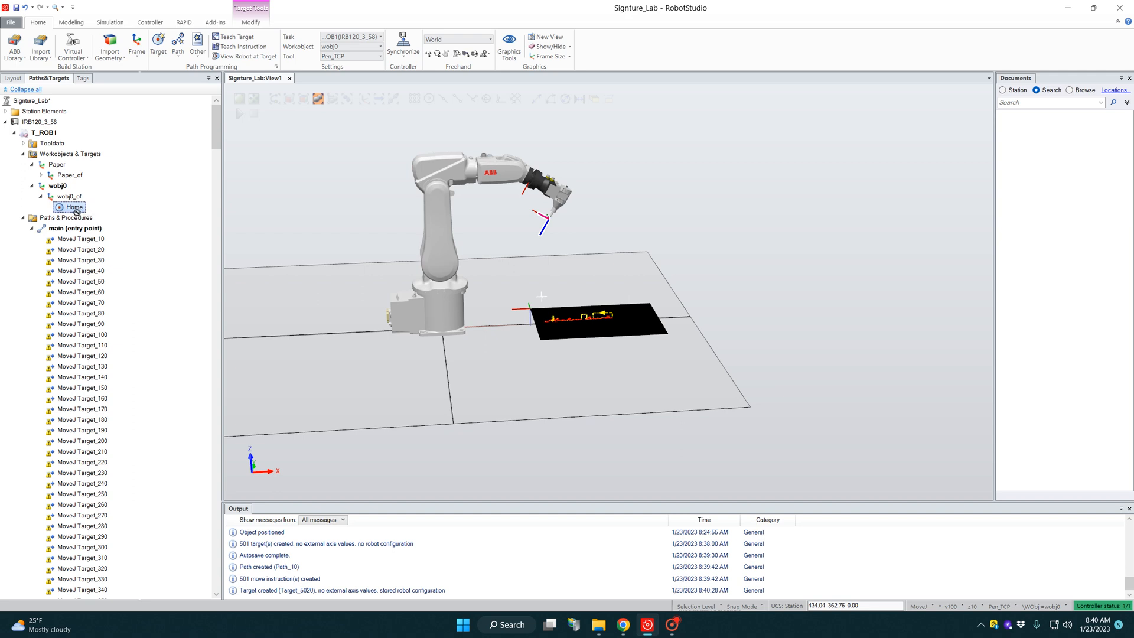
{"action": "left_click_drag", "start_coordinate": [75, 209], "coordinate": [80, 232]}
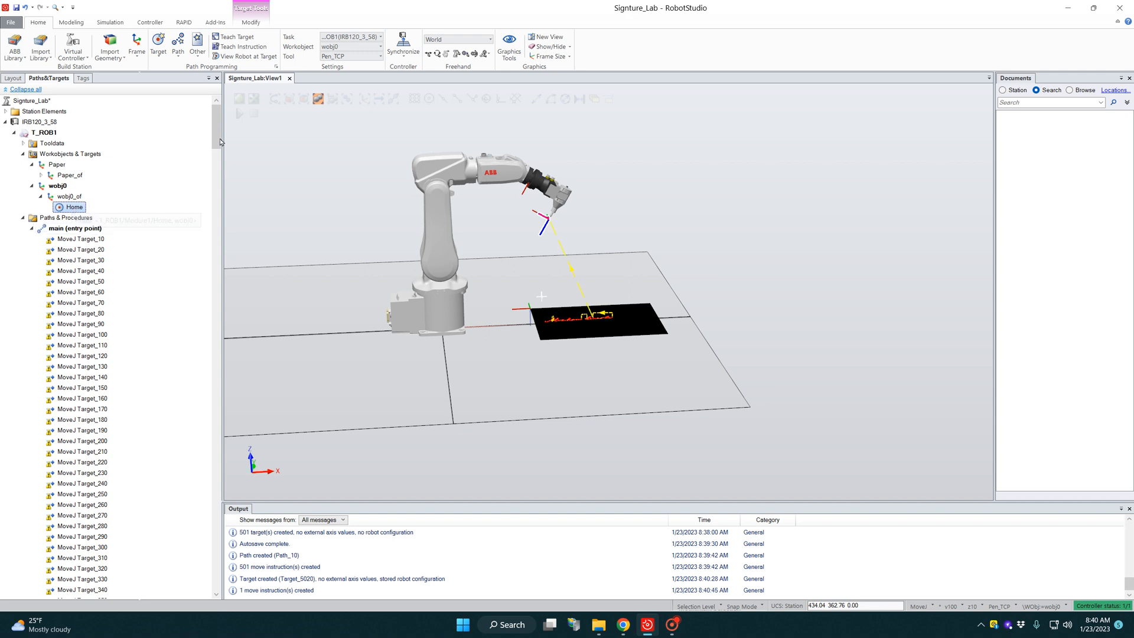
Step: Insert a MoveJ Home instruction at the start of the main path and set the MoveJ Target_10 speed to v1000
{"action": "mouse_move", "coordinate": [216, 127]}
{"action": "left_mouse_down"}
{"action": "mouse_move", "coordinate": [215, 584]}
{"action": "mouse_move", "coordinate": [216, 120]}
{"action": "left_mouse_up"}
{"action": "mouse_move", "coordinate": [81, 244]}
{"action": "left_mouse_down"}
{"action": "mouse_move", "coordinate": [81, 255]}
{"action": "mouse_move", "coordinate": [71, 238]}
{"action": "left_mouse_up"}
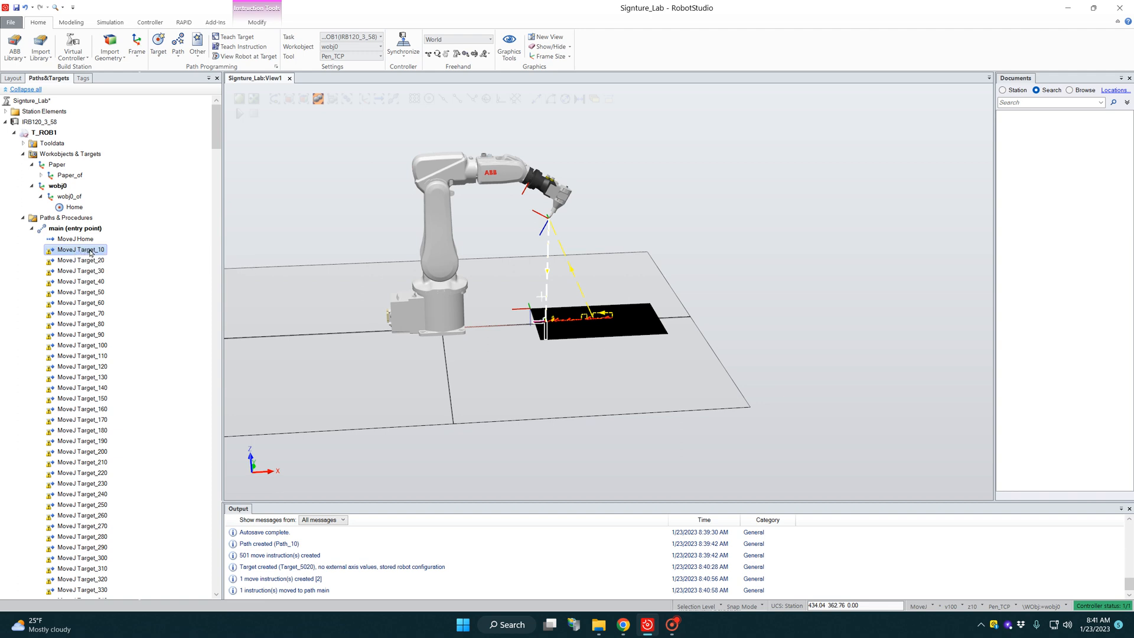
{"action": "right_click", "coordinate": [97, 254]}
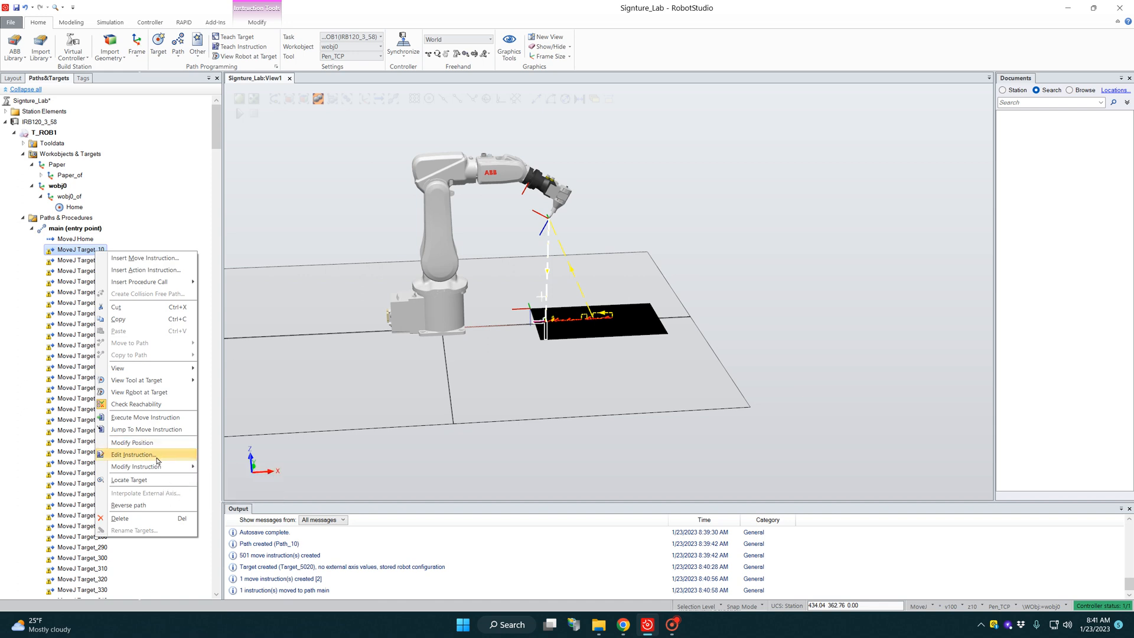
{"action": "mouse_move", "coordinate": [161, 467]}
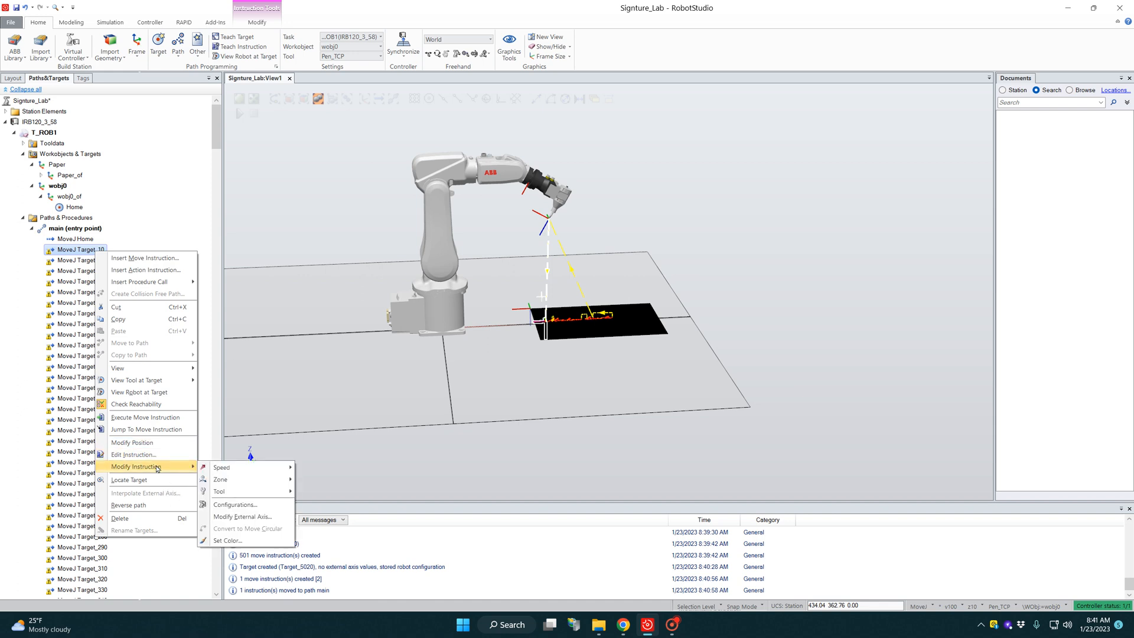
{"action": "mouse_move", "coordinate": [235, 469]}
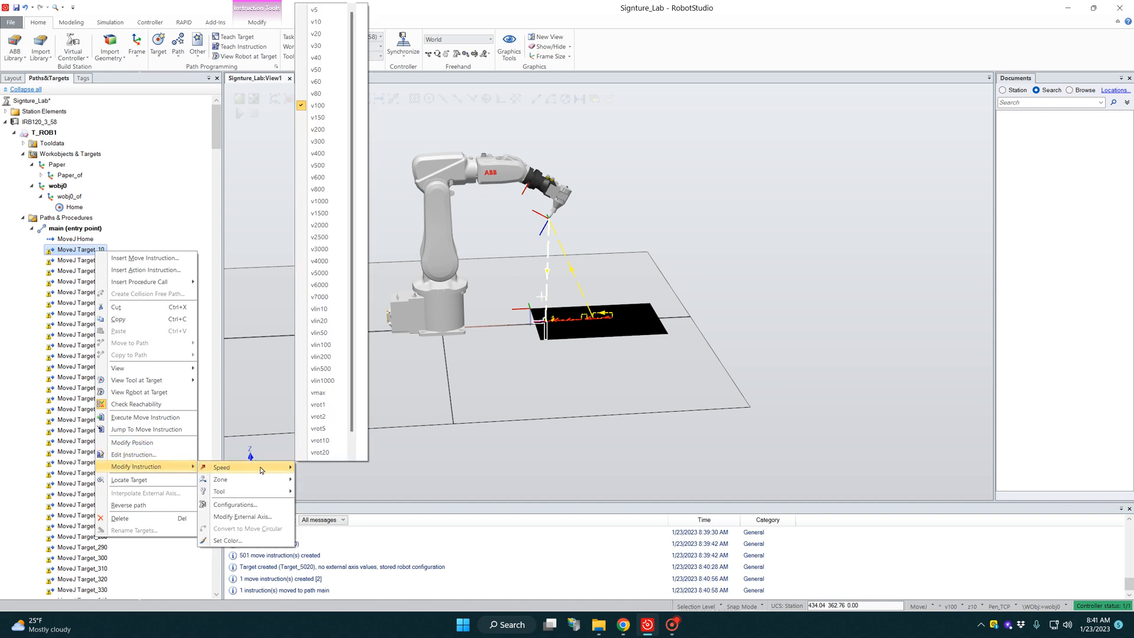
{"action": "left_click", "coordinate": [325, 202]}
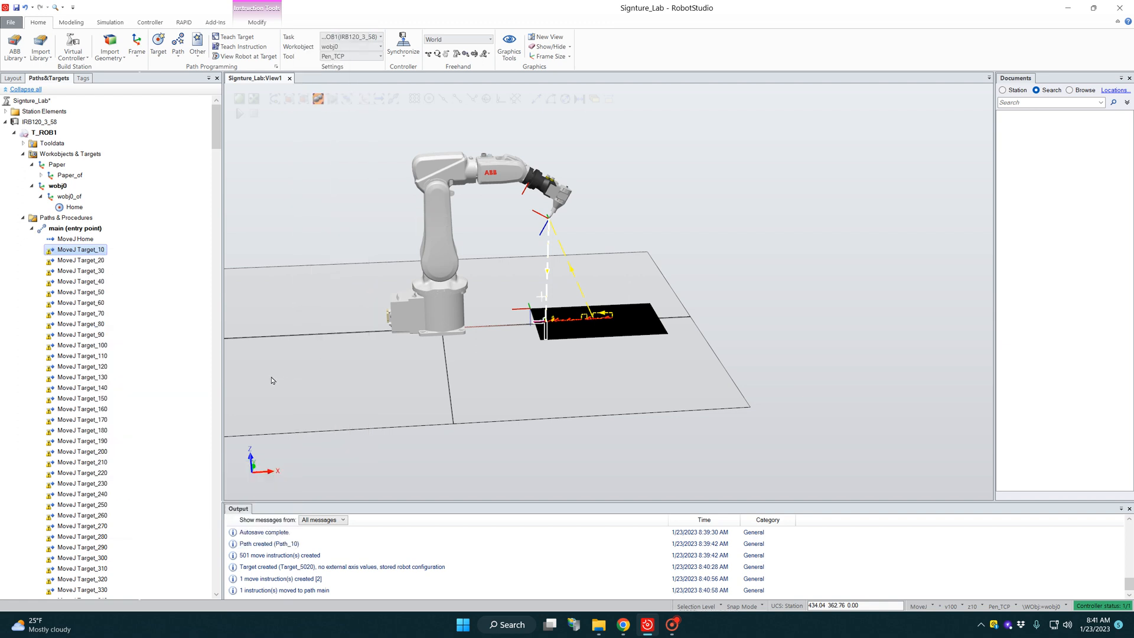
Step: Set the speed of the final MoveJ Home instruction in the main path to v1000
{"action": "left_click_drag", "start_coordinate": [212, 126], "coordinate": [208, 566]}
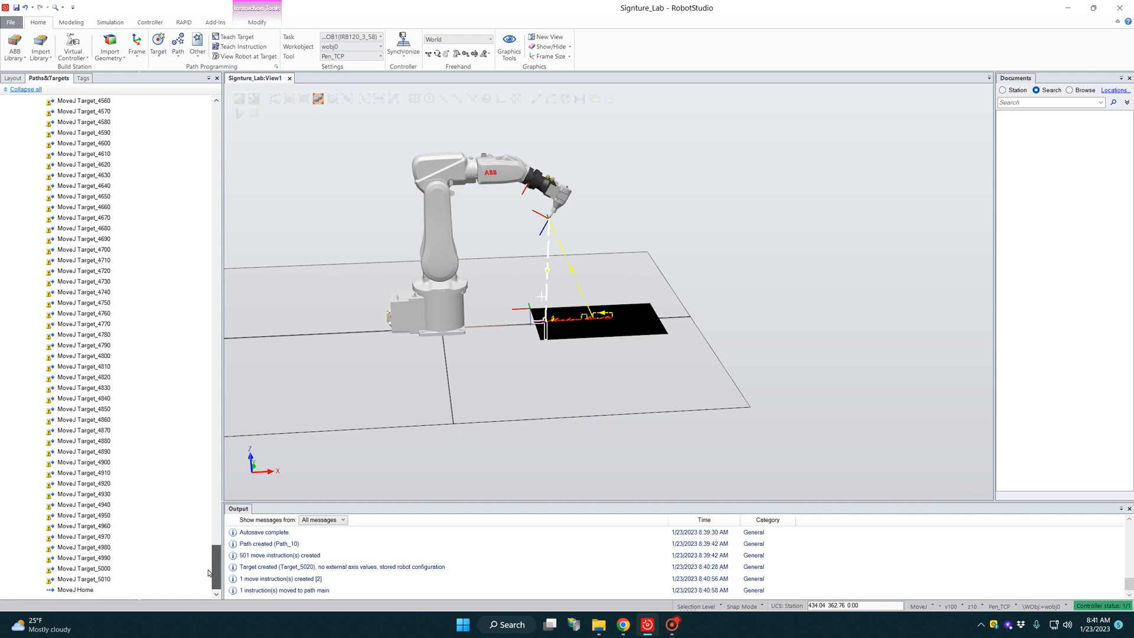
{"action": "left_click", "coordinate": [84, 590]}
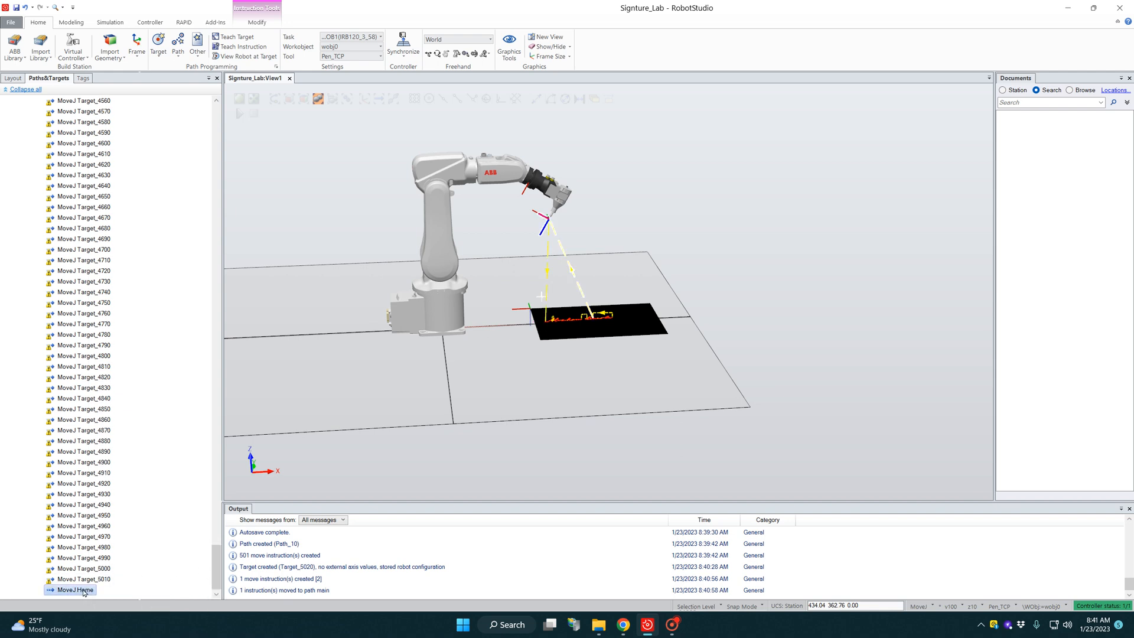
{"action": "right_click", "coordinate": [84, 591]}
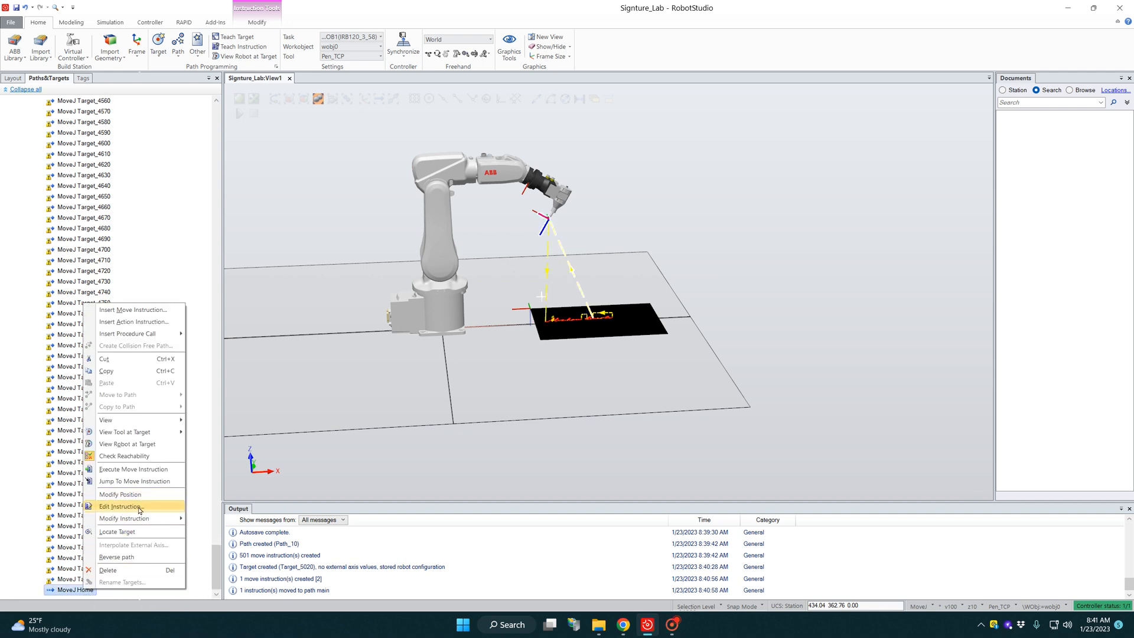
{"action": "mouse_move", "coordinate": [142, 518]}
{"action": "mouse_move", "coordinate": [211, 522]}
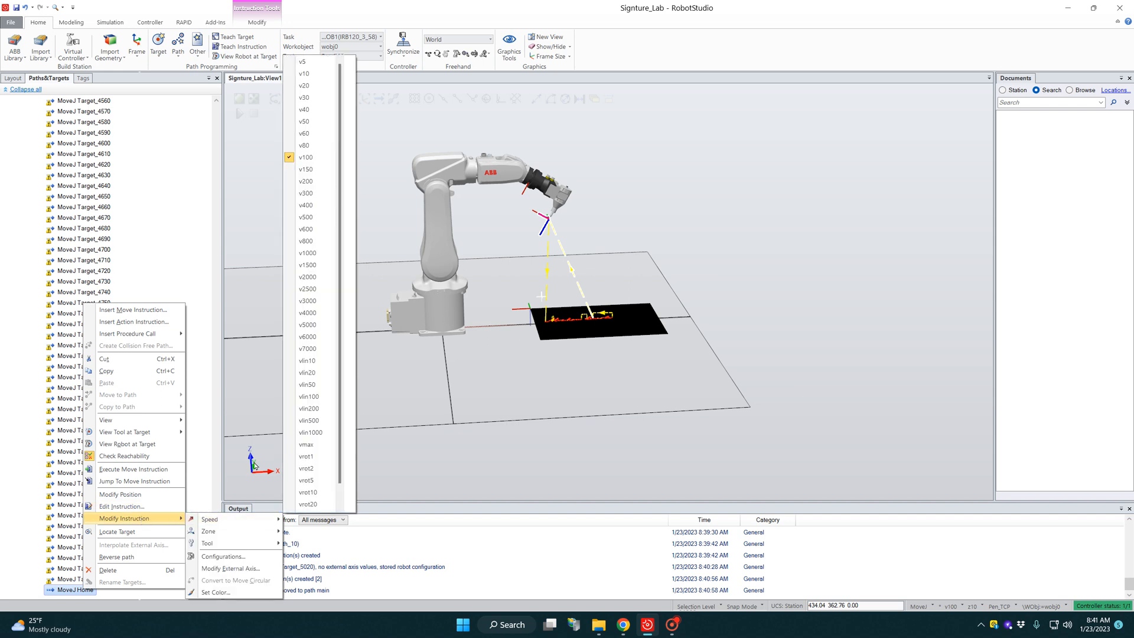
{"action": "left_click", "coordinate": [309, 253]}
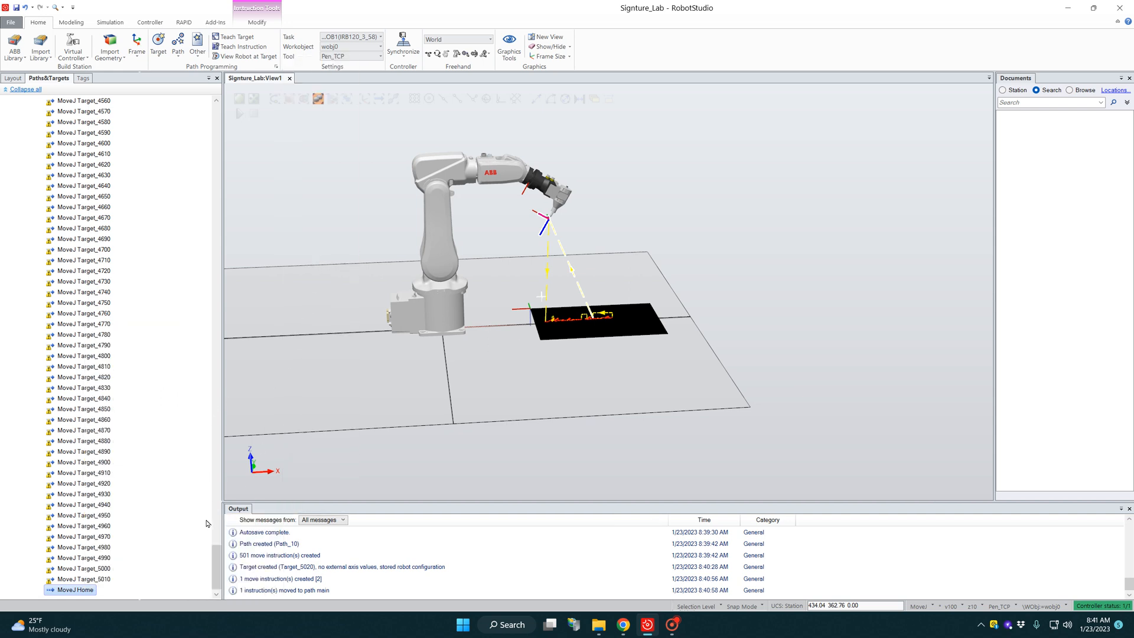
Step: Test the main path by running Move Along Path with the robot and signature in close view
{"action": "left_click_drag", "start_coordinate": [217, 551], "coordinate": [218, 118]}
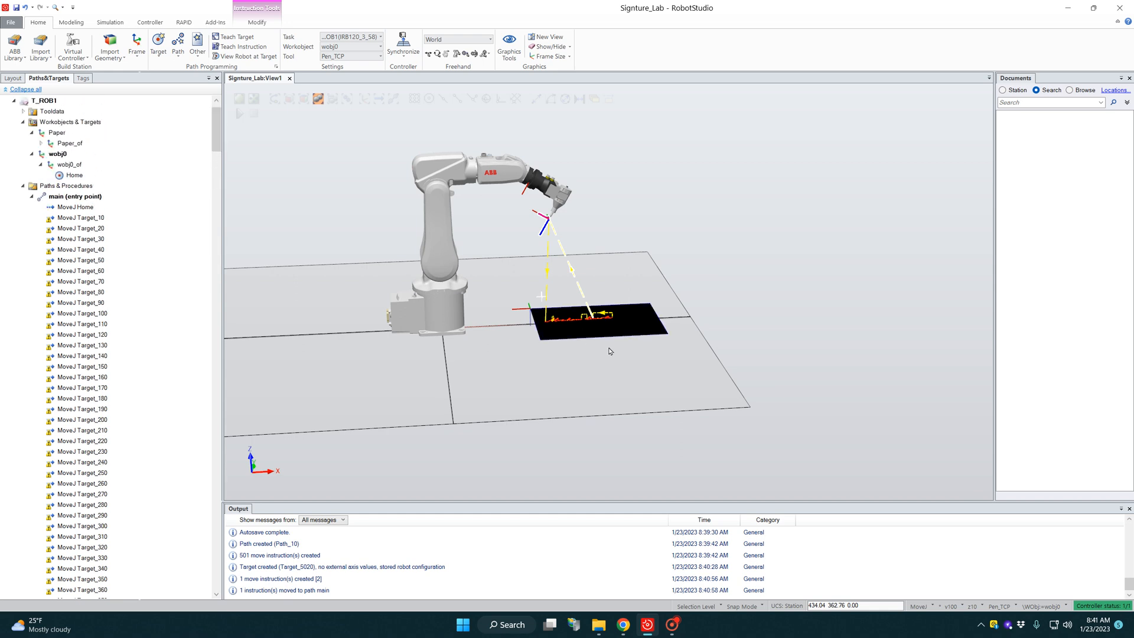
{"action": "scroll", "coordinate": [578, 300], "scroll_direction": "up", "scroll_amount": 4}
{"action": "scroll", "coordinate": [579, 300], "scroll_direction": "down", "scroll_amount": 3}
{"action": "scroll", "coordinate": [477, 134], "scroll_direction": "up", "scroll_amount": 1}
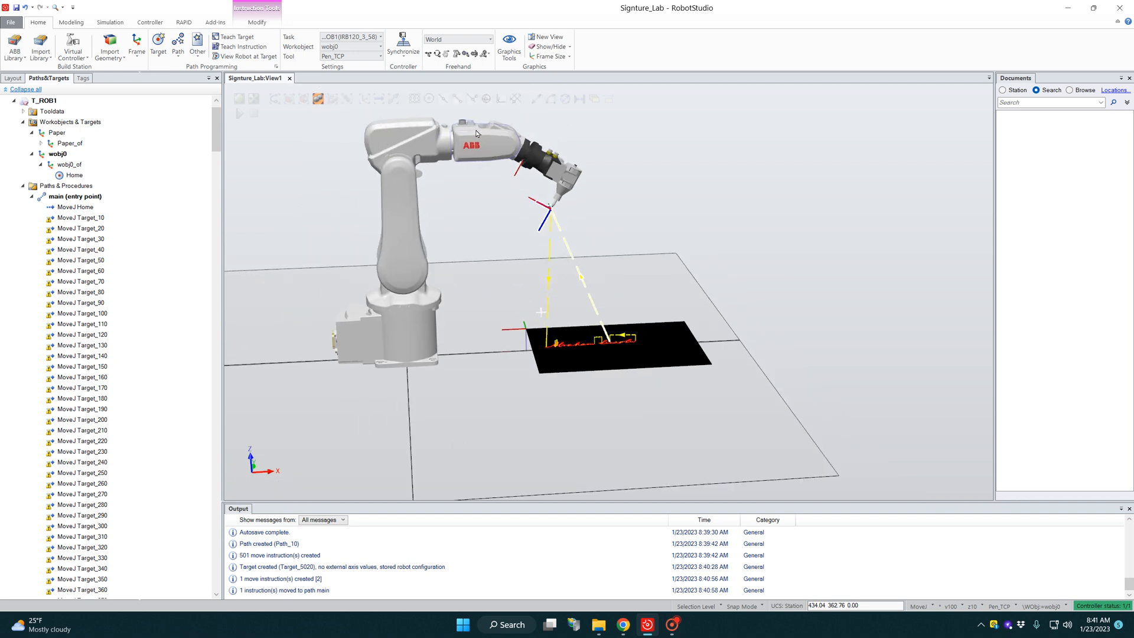
{"action": "scroll", "coordinate": [477, 133], "scroll_direction": "up", "scroll_amount": 1}
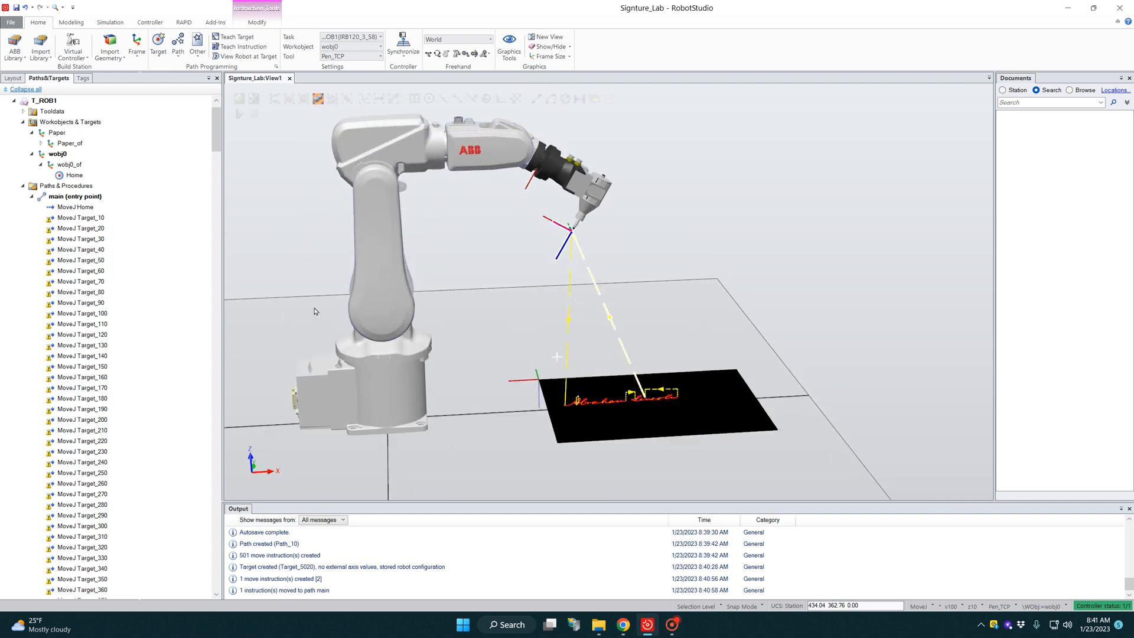
{"action": "left_click", "coordinate": [71, 198]}
{"action": "right_click", "coordinate": [70, 199]}
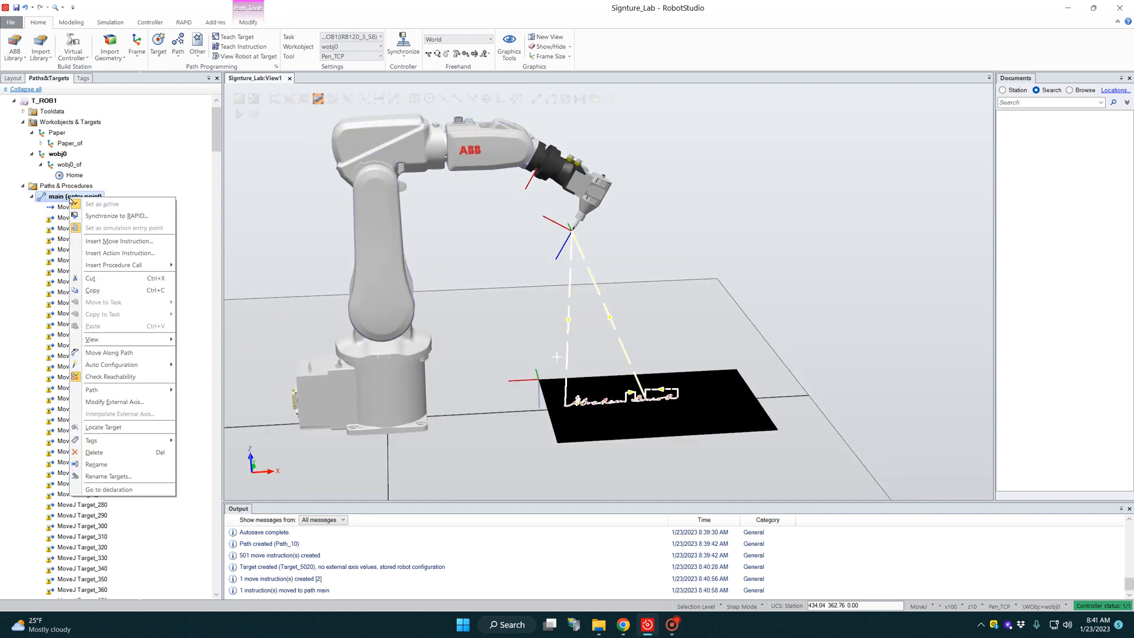
{"action": "left_click", "coordinate": [109, 352]}
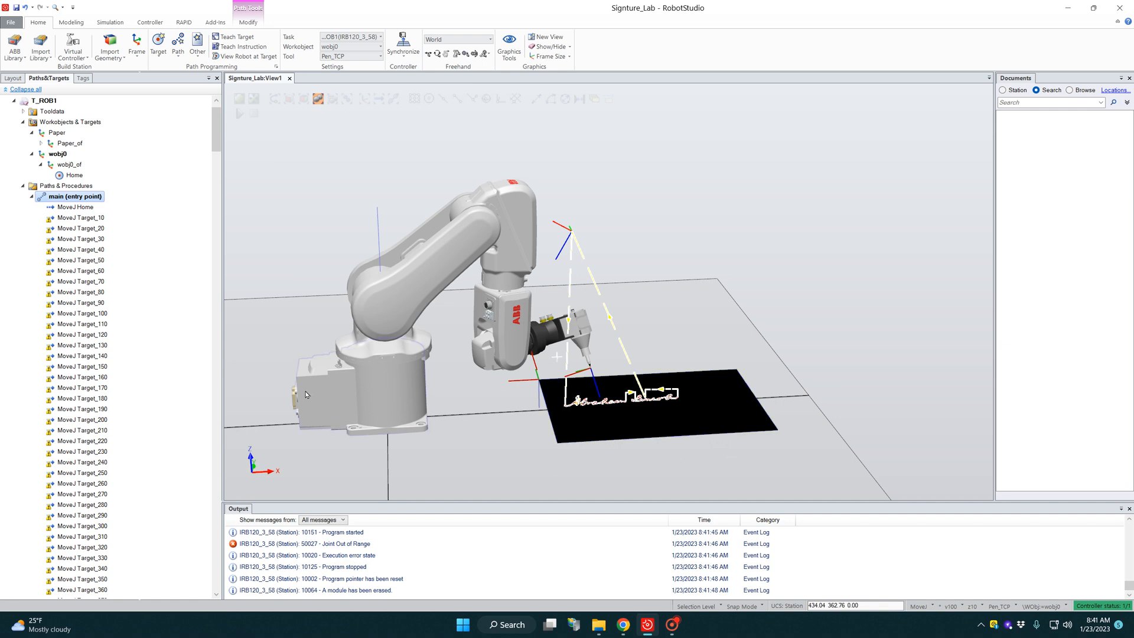
Step: Apply Auto Configuration for linear/circular move instructions to the main path and move the robot along it again
{"action": "scroll", "coordinate": [168, 180], "scroll_direction": "up", "scroll_amount": 1}
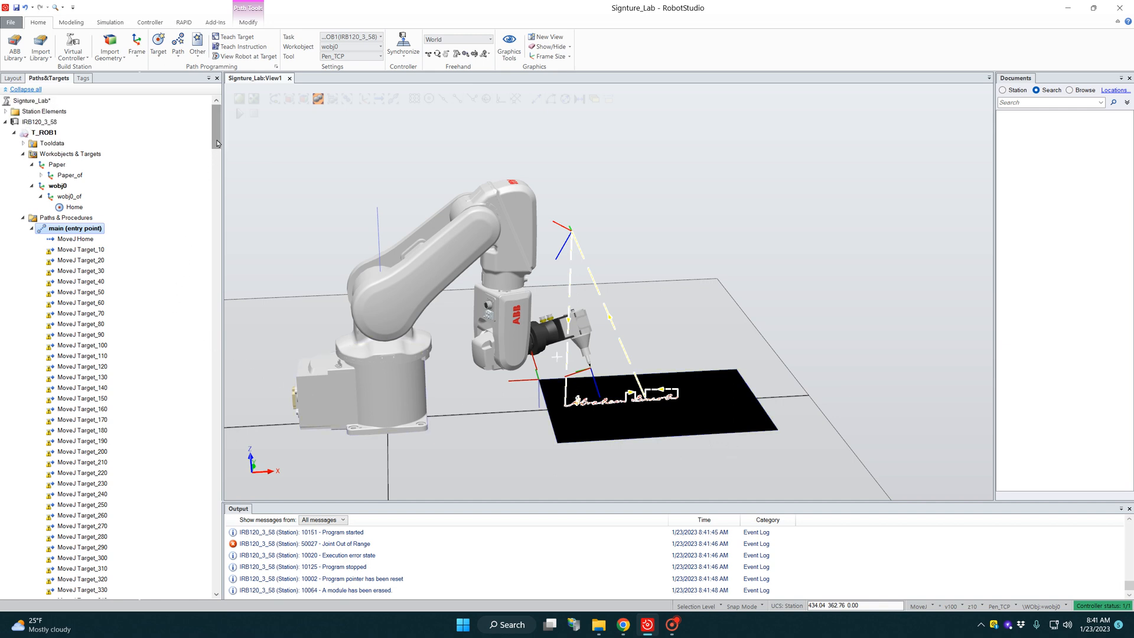
{"action": "left_click", "coordinate": [80, 239]}
{"action": "left_click", "coordinate": [79, 229]}
{"action": "right_click", "coordinate": [79, 229]}
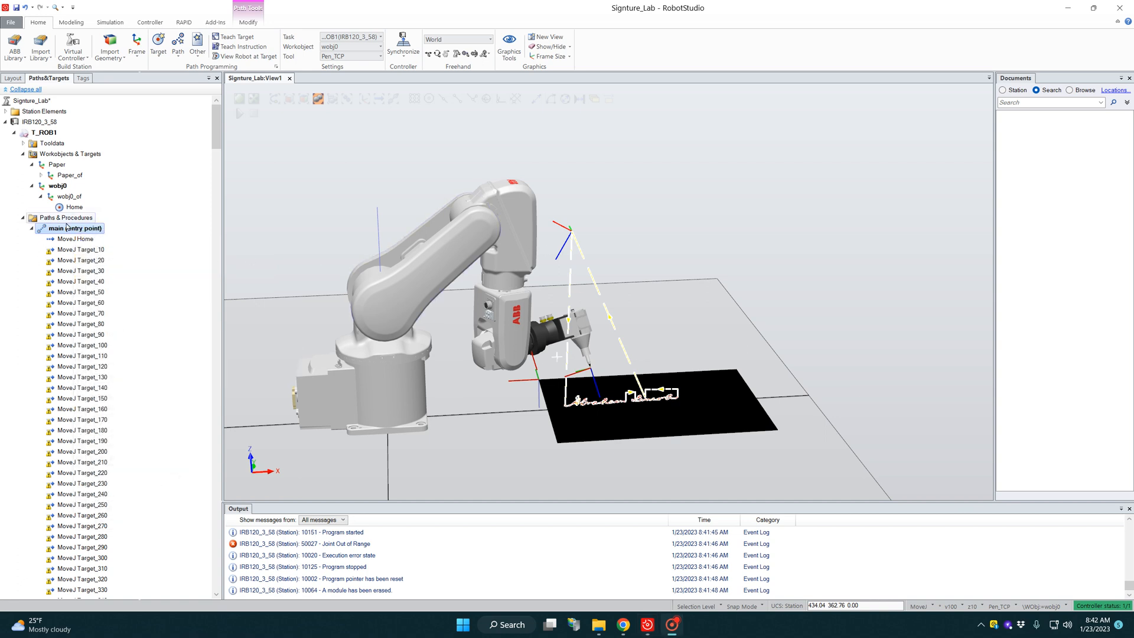
{"action": "right_click", "coordinate": [55, 232]}
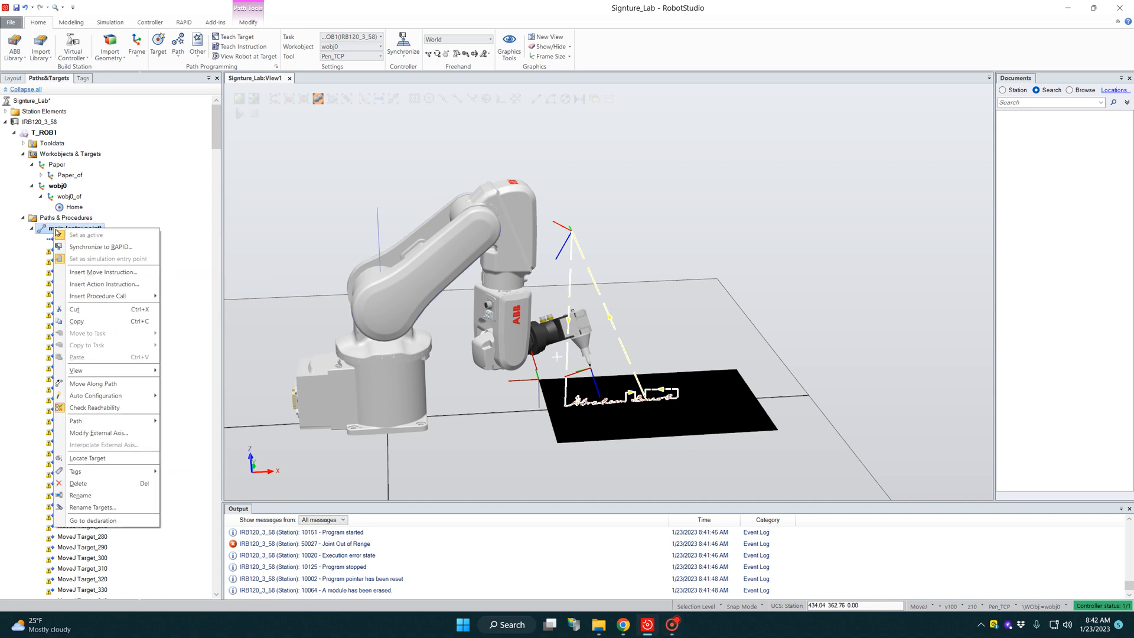
{"action": "mouse_move", "coordinate": [102, 398]}
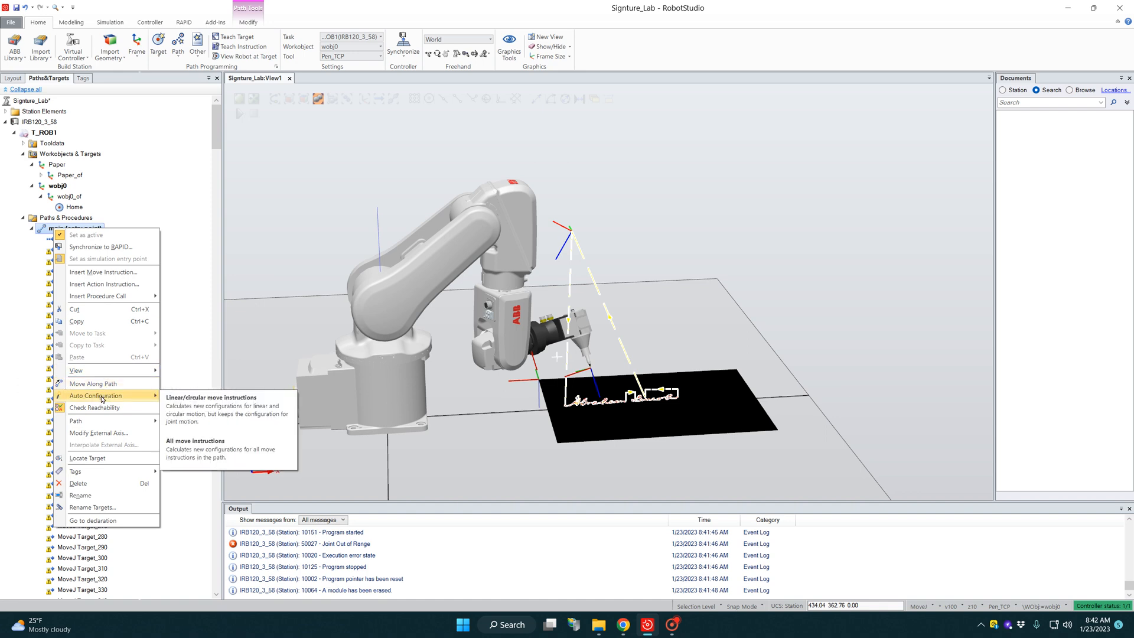
{"action": "left_click", "coordinate": [198, 414]}
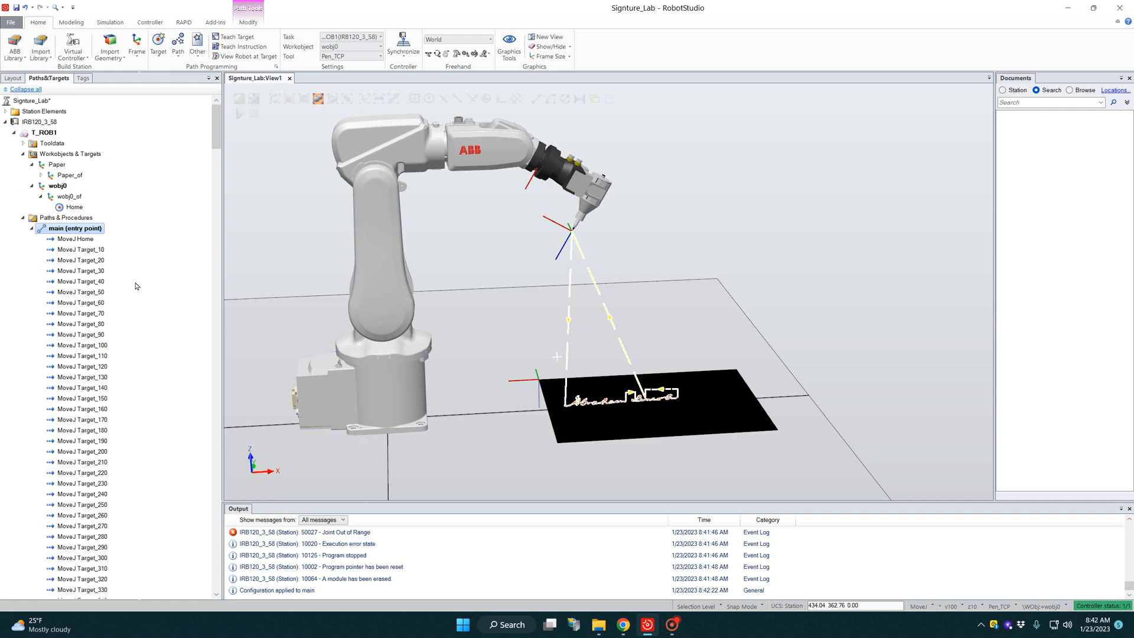
{"action": "right_click", "coordinate": [51, 230]}
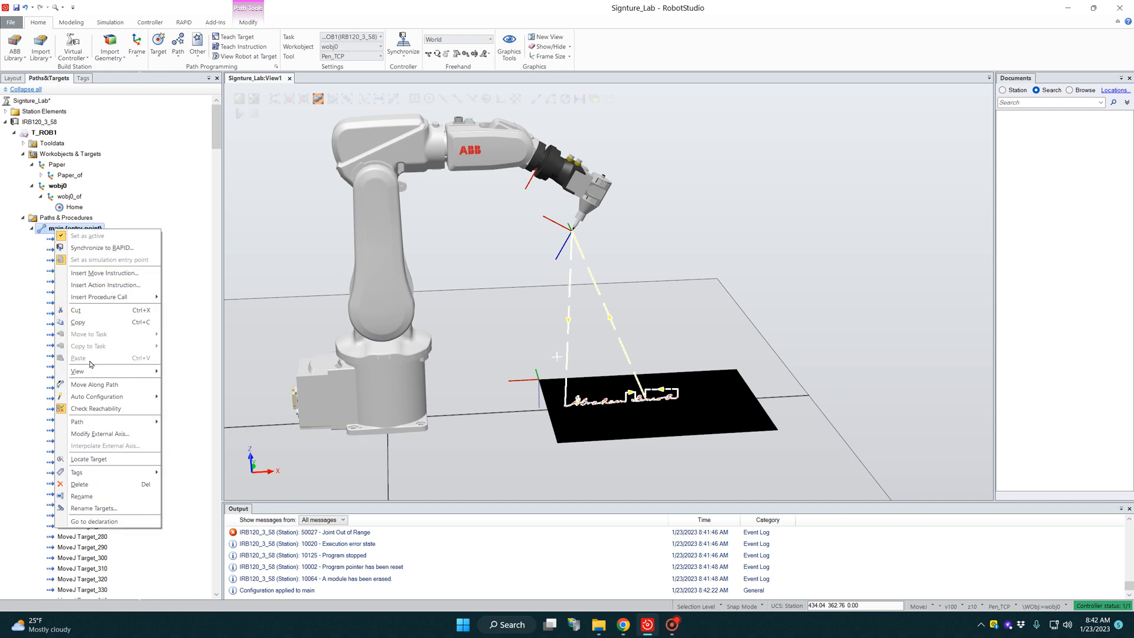
{"action": "left_click", "coordinate": [102, 385]}
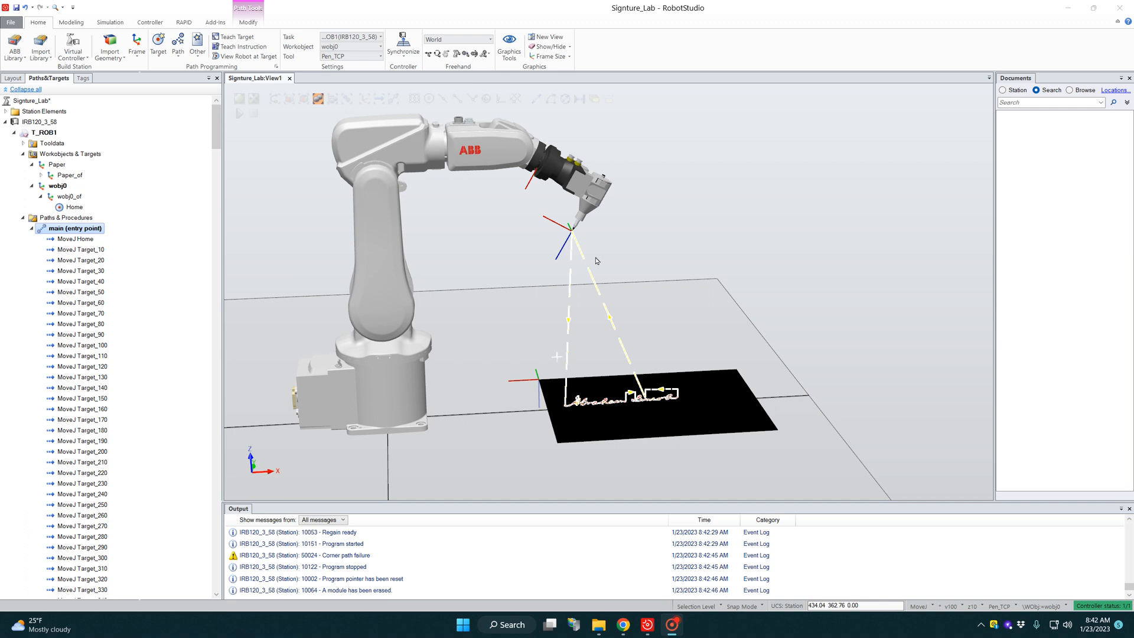
Step: Synchronize the station to RAPID with all IRB120_3_58 paths, tool data and workobjects included
{"action": "left_click", "coordinate": [403, 43]}
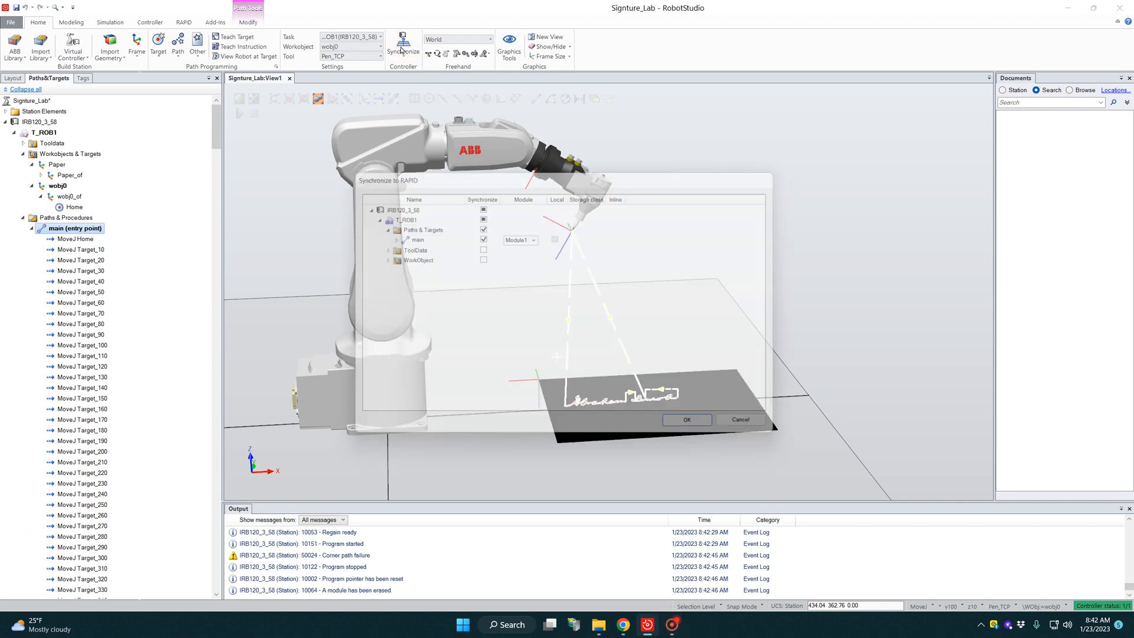
{"action": "left_click", "coordinate": [480, 204]}
{"action": "left_click", "coordinate": [709, 427]}
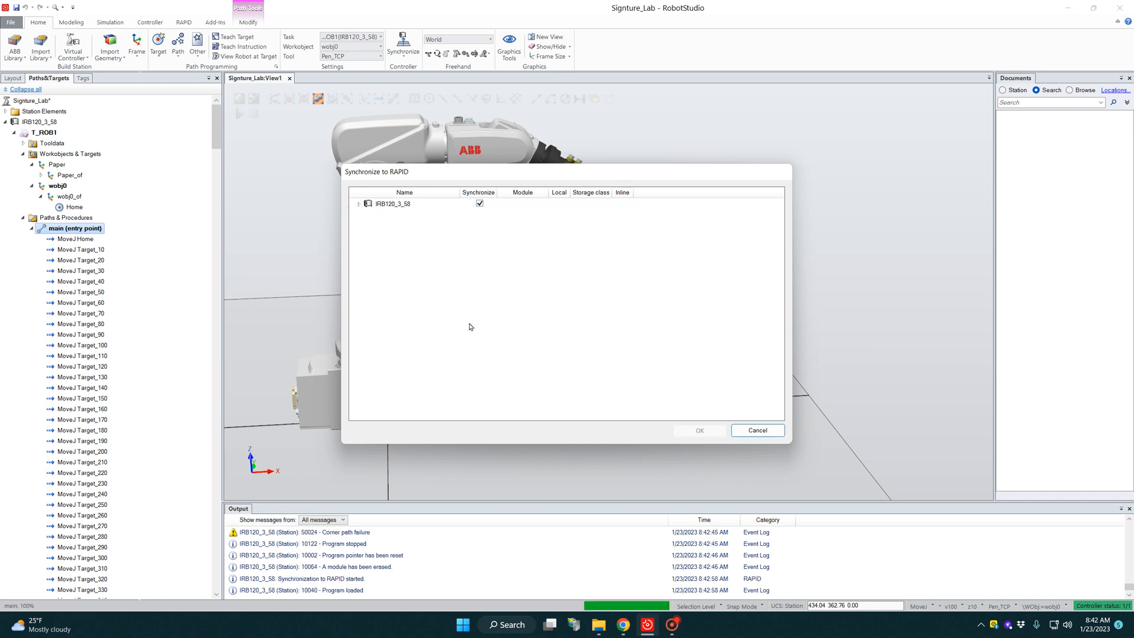
Step: Open the main procedure of Module1 under T_ROB1 in the RAPID editor and show its MoveJ instructions
{"action": "left_click", "coordinate": [184, 22]}
{"action": "double_click", "coordinate": [24, 165]}
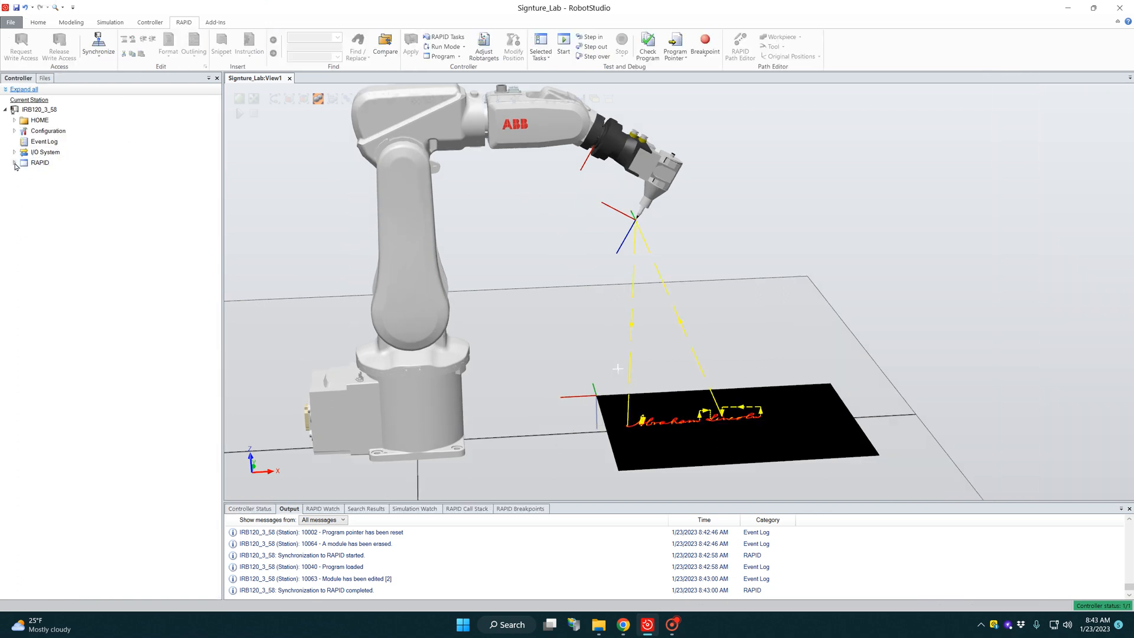
{"action": "left_click", "coordinate": [23, 173]}
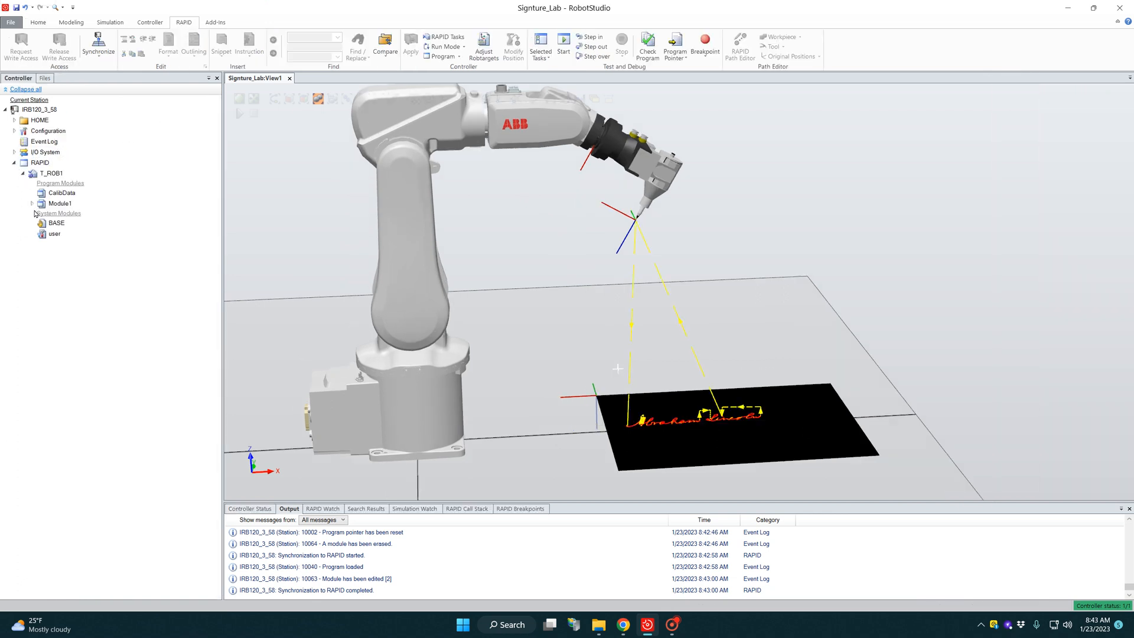
{"action": "left_click", "coordinate": [32, 203]}
{"action": "left_click", "coordinate": [64, 214]}
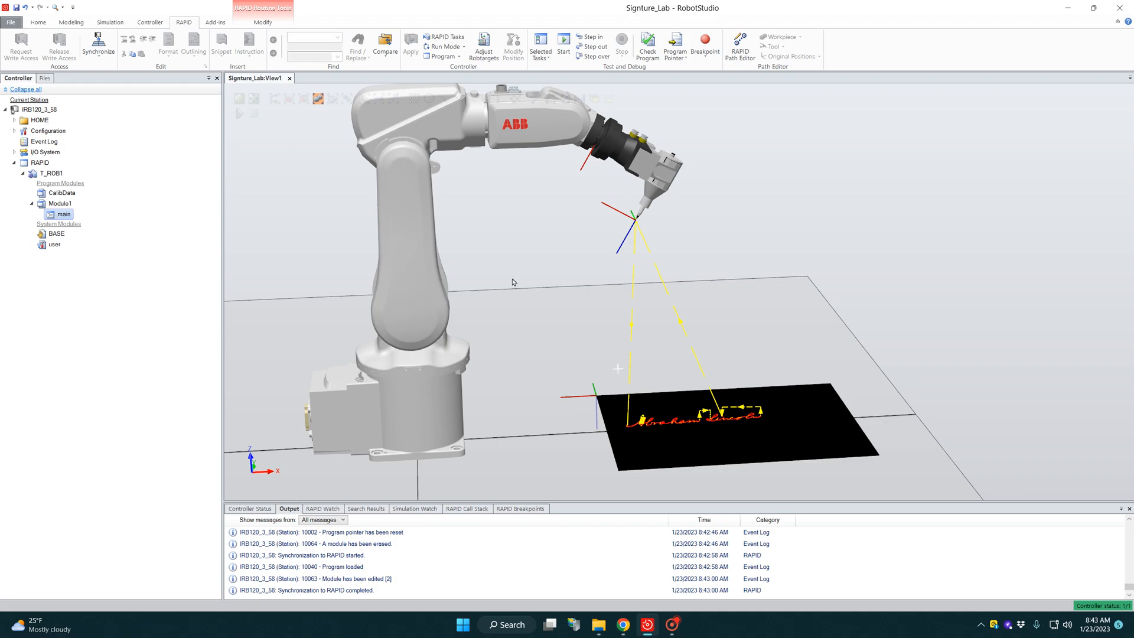
{"action": "scroll", "coordinate": [413, 289], "scroll_direction": "up", "scroll_amount": 20}
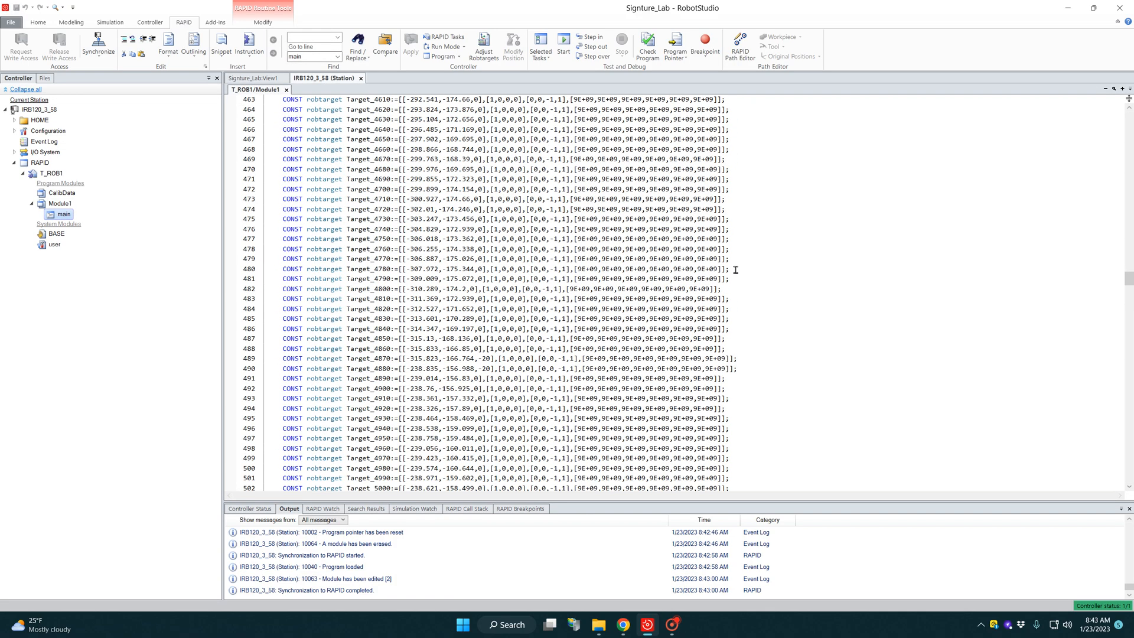
{"action": "mouse_move", "coordinate": [1129, 287]}
{"action": "left_mouse_down"}
{"action": "mouse_move", "coordinate": [1124, 135]}
{"action": "mouse_move", "coordinate": [1118, 300]}
{"action": "left_mouse_up"}
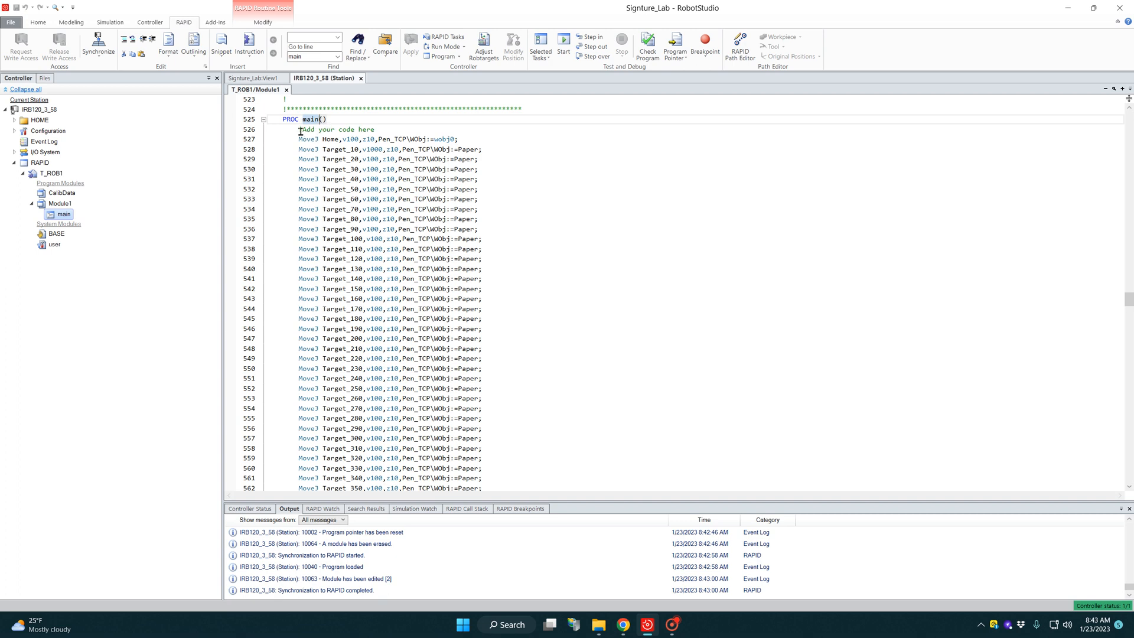
Step: Delete the "!Add your code here" comment in PROC main and pull the MoveJ Home instruction up into its line
{"action": "left_click_drag", "start_coordinate": [300, 130], "coordinate": [379, 129]}
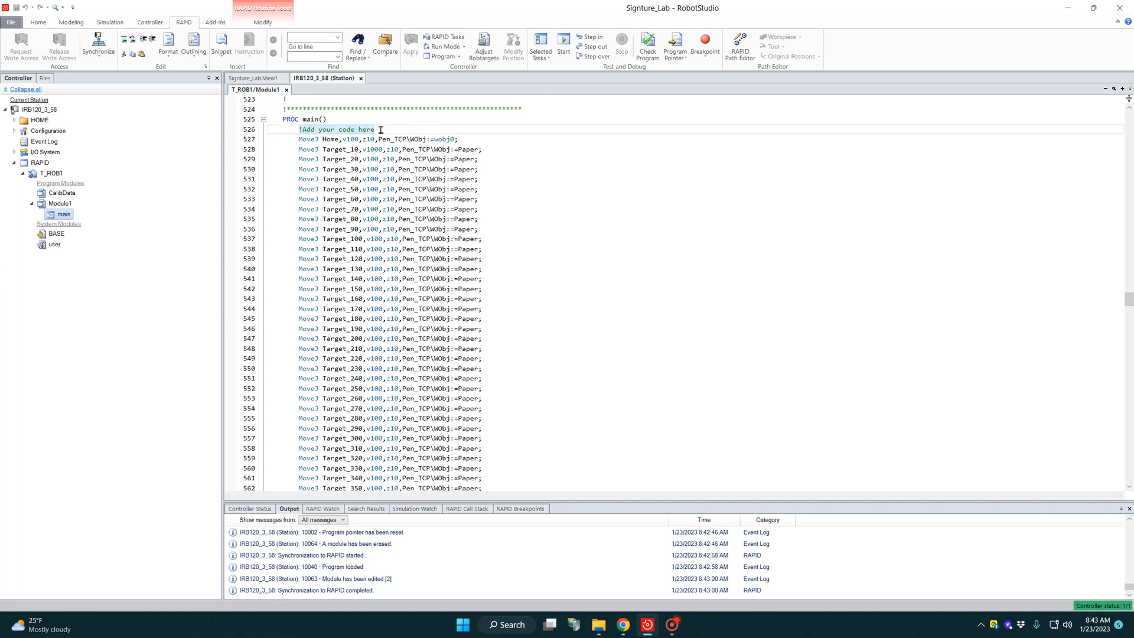
{"action": "key", "text": "Delete"}
{"action": "key", "text": "Delete"}
{"action": "key", "text": "Delete"}
{"action": "key", "text": "Delete"}
{"action": "key", "text": "Delete"}
{"action": "key", "text": "Delete"}
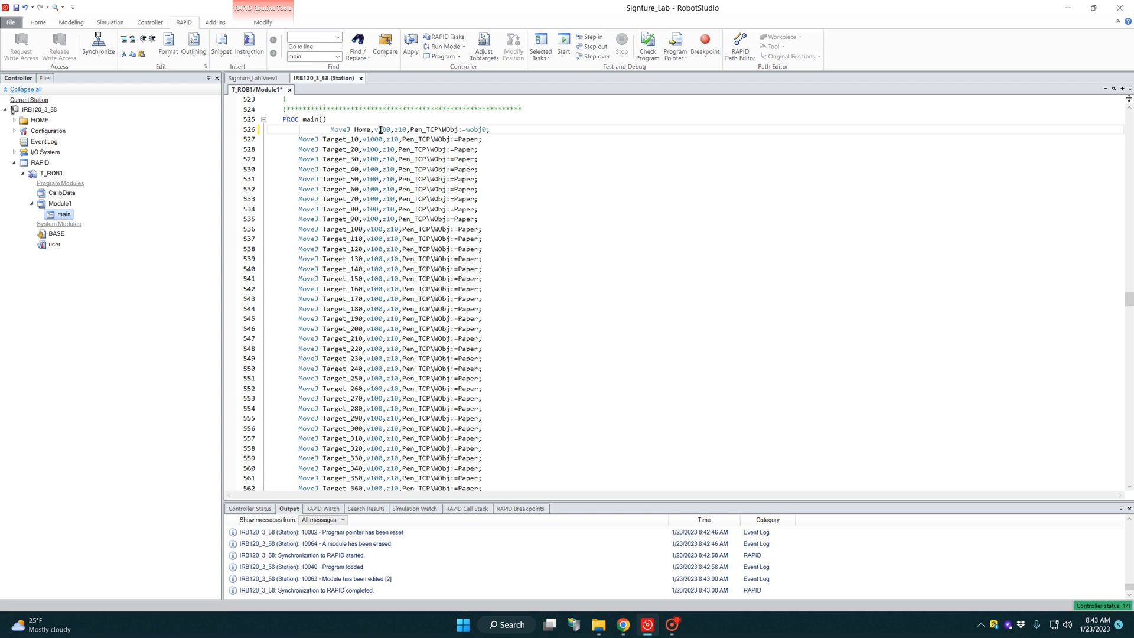
{"action": "key", "text": "Delete"}
{"action": "key", "text": "Delete"}
{"action": "key", "text": "Delete"}
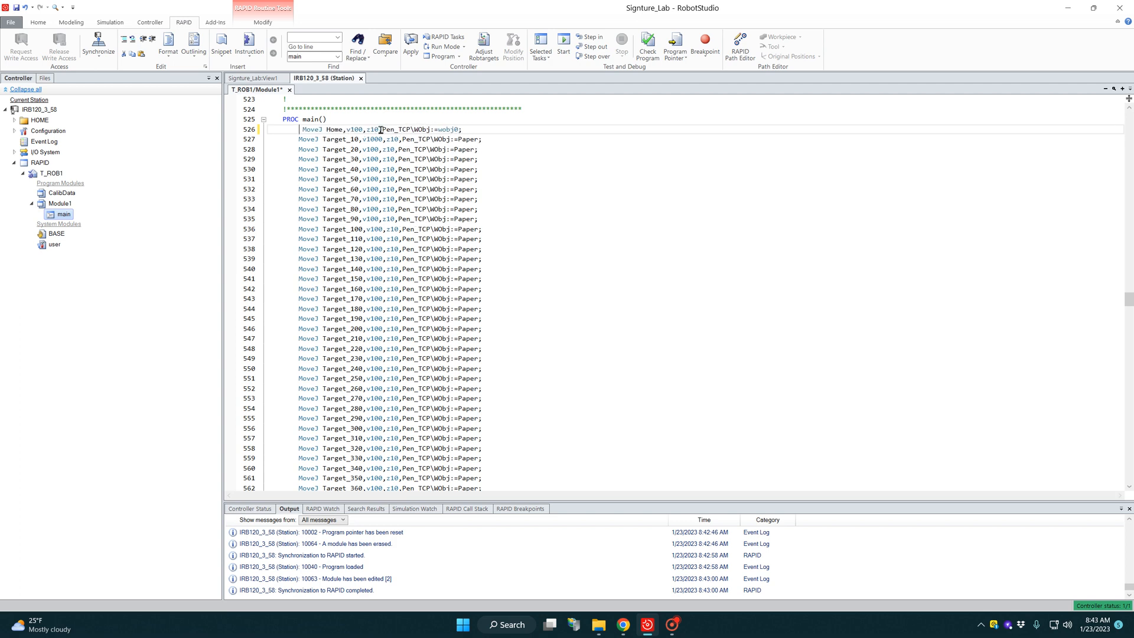
{"action": "scroll", "coordinate": [388, 229], "scroll_direction": "down", "scroll_amount": 20}
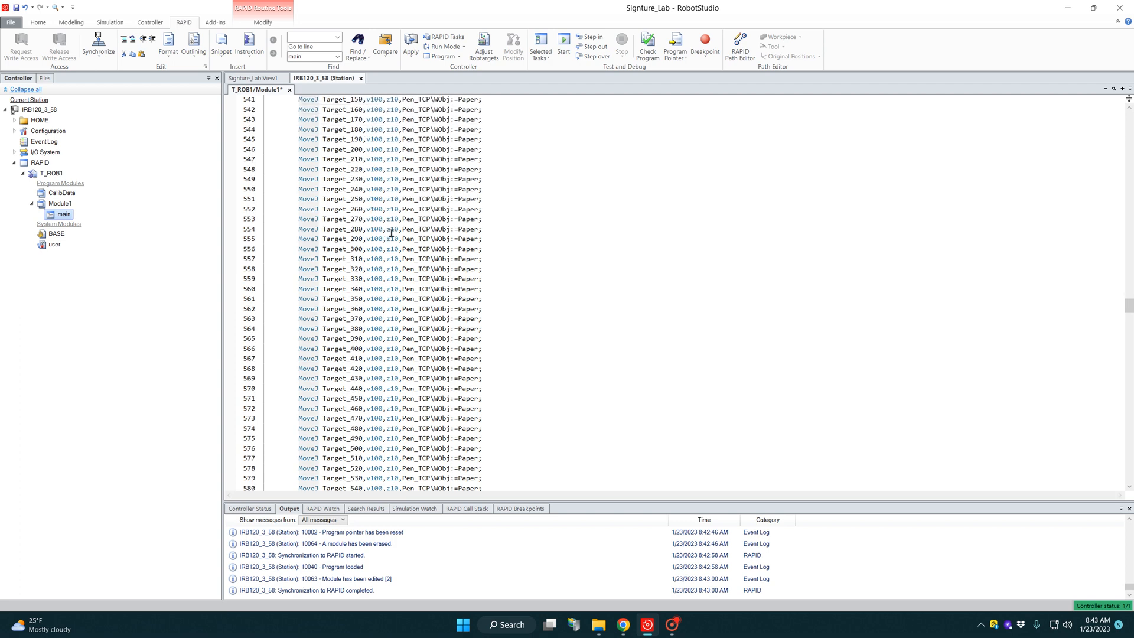
{"action": "scroll", "coordinate": [403, 245], "scroll_direction": "up", "scroll_amount": 18}
Step: Synchronize the edited RAPID code to the station, including the main path, Pen_TCP tool data and Paper workobject
{"action": "left_click", "coordinate": [98, 56]}
{"action": "left_click", "coordinate": [124, 105]}
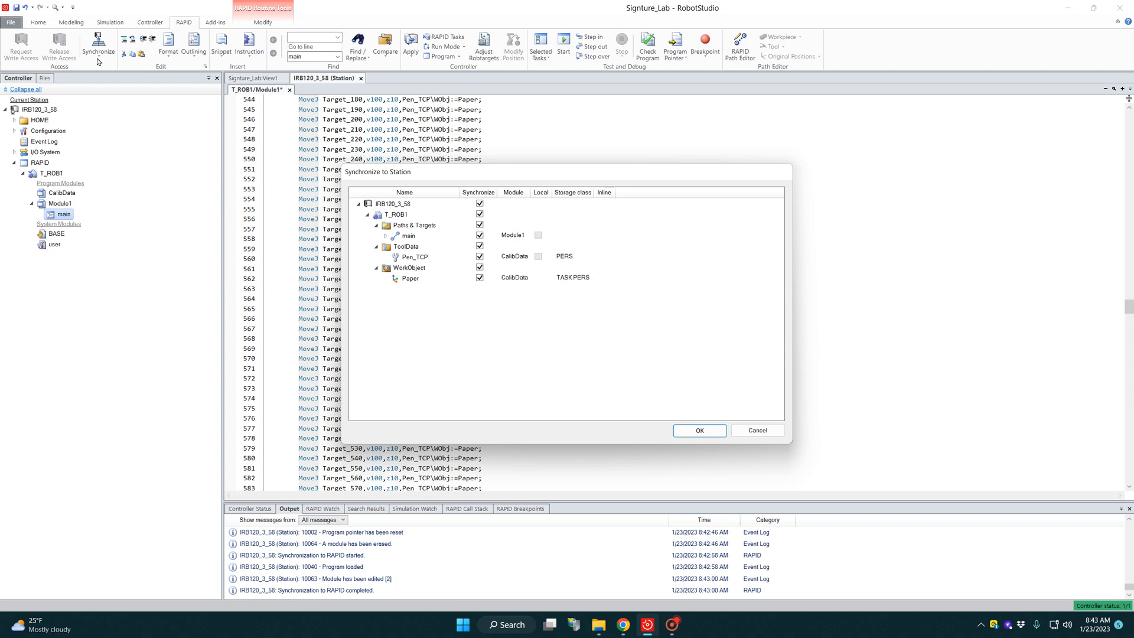
{"action": "left_click", "coordinate": [701, 436]}
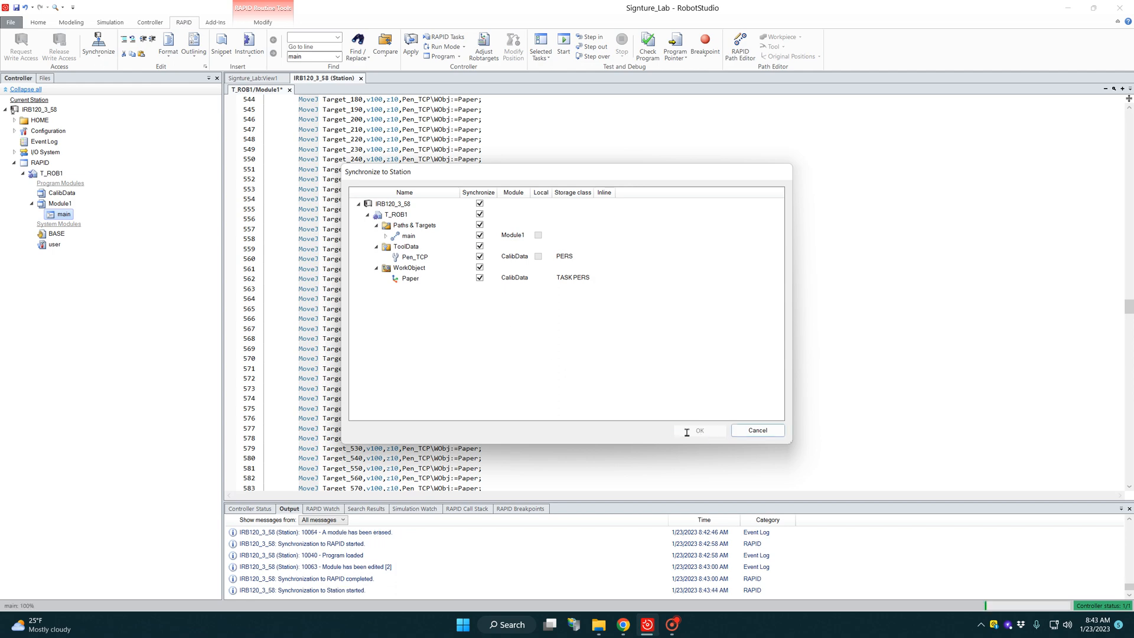
{"action": "left_click", "coordinate": [99, 53]}
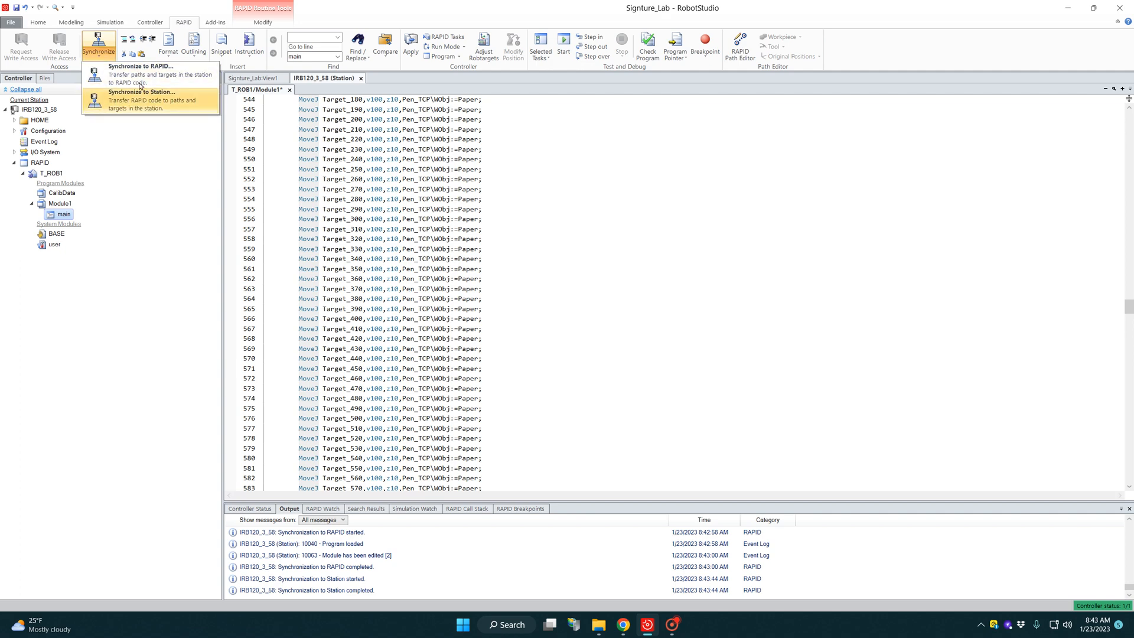
{"action": "left_click", "coordinate": [100, 56]}
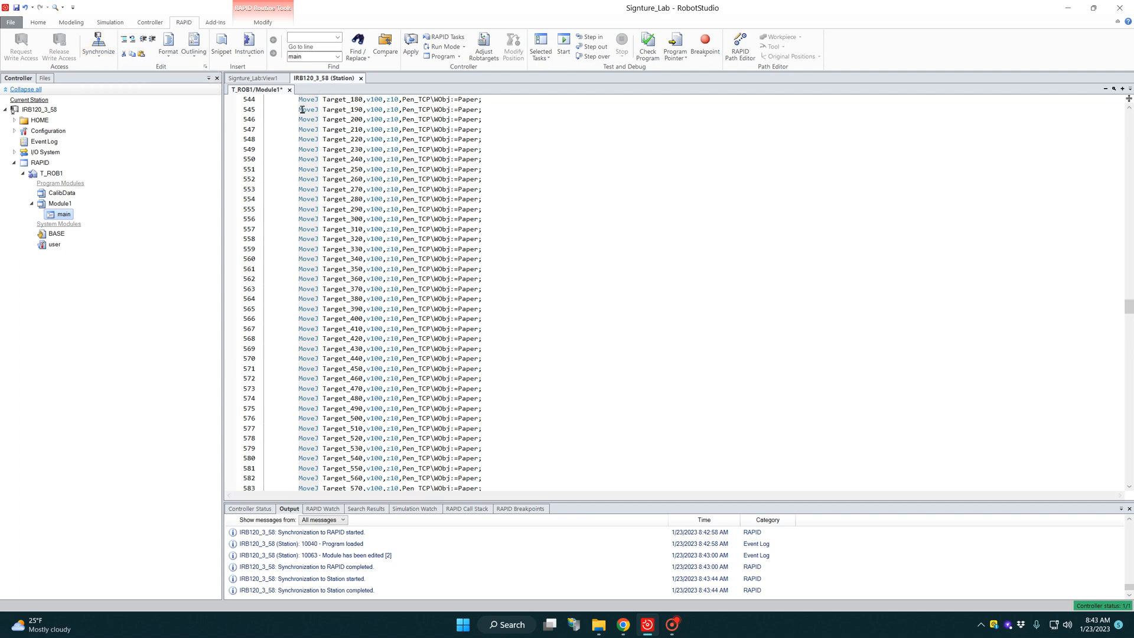
Step: Run the station simulation and inspect up close how the pen follows the signature path on the paper
{"action": "left_click", "coordinate": [110, 22]}
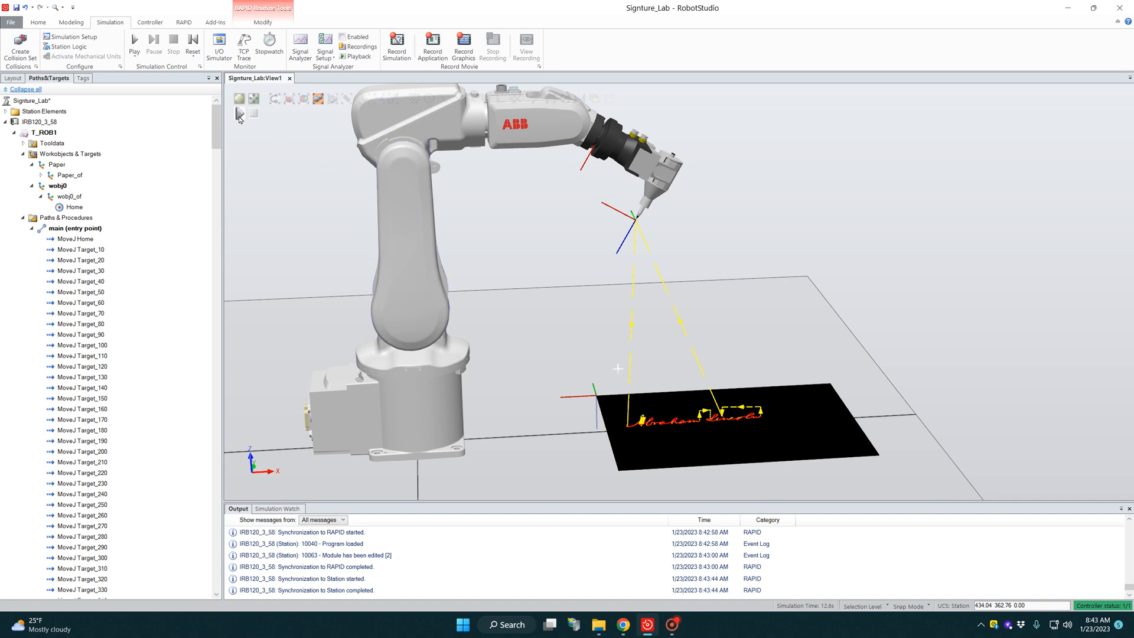
{"action": "left_click", "coordinate": [239, 114]}
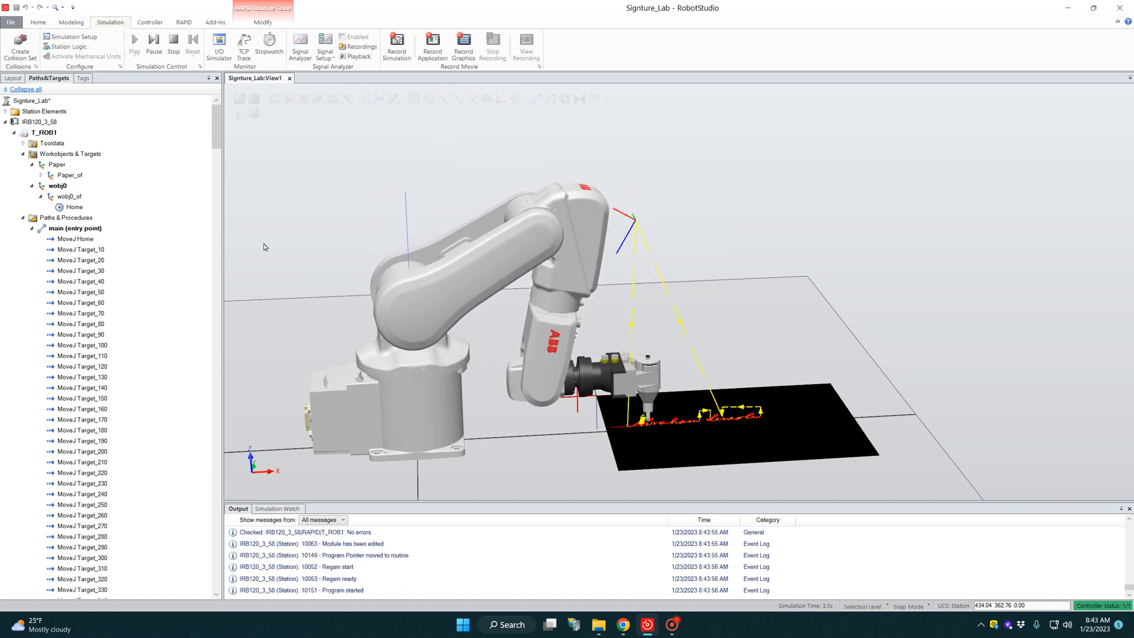
{"action": "scroll", "coordinate": [760, 410], "scroll_direction": "up", "scroll_amount": 10}
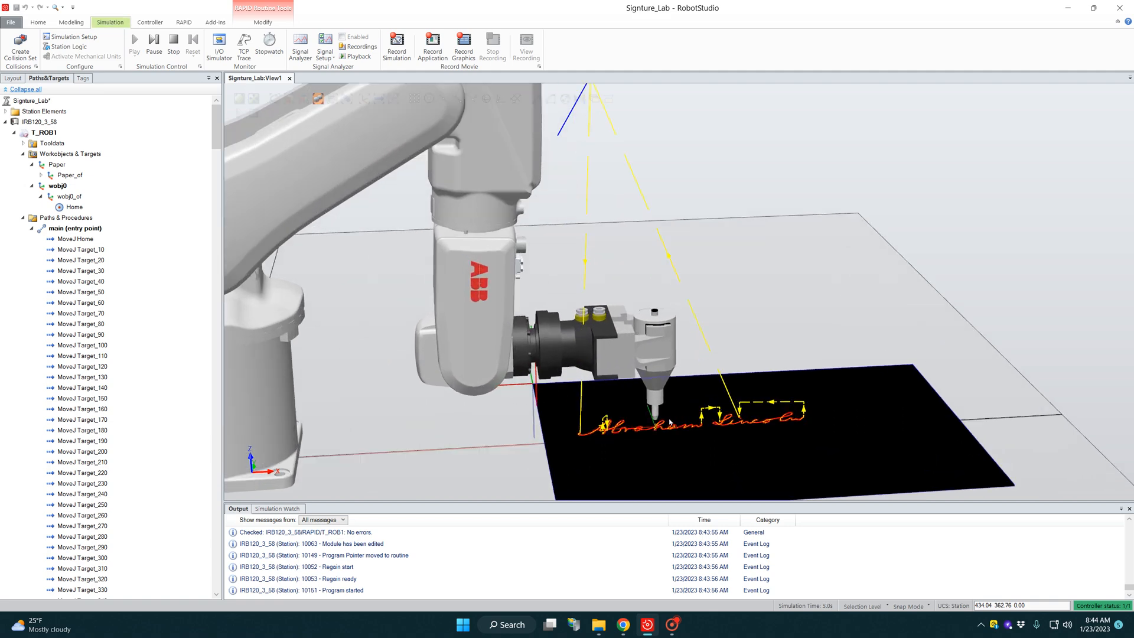
{"action": "scroll", "coordinate": [677, 446], "scroll_direction": "up", "scroll_amount": 2}
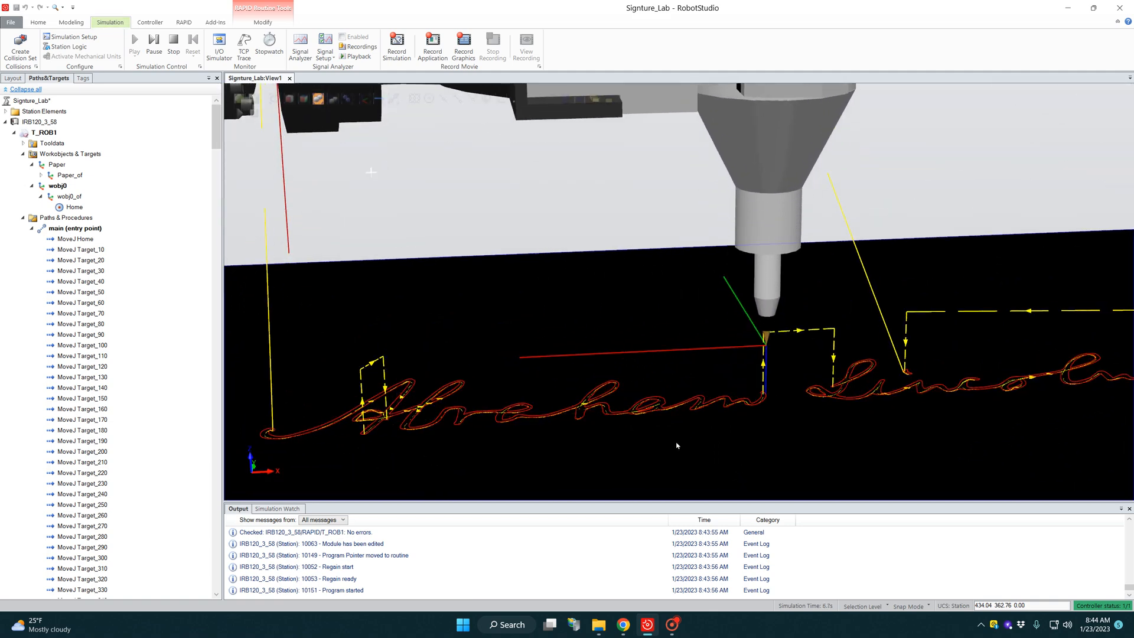
{"action": "scroll", "coordinate": [761, 347], "scroll_direction": "up", "scroll_amount": 3}
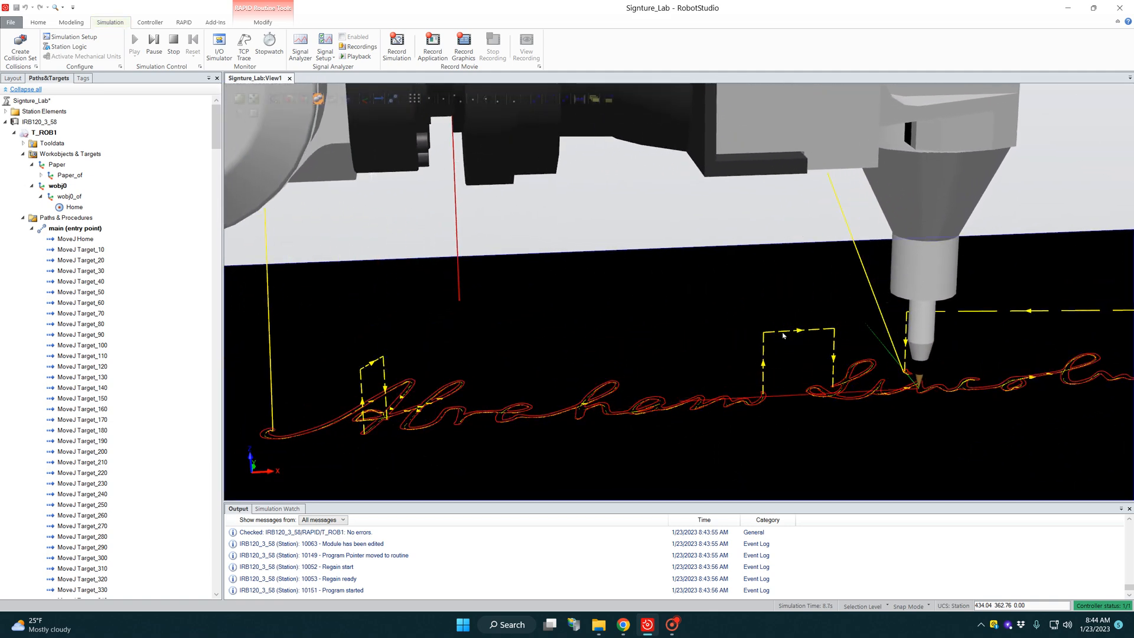
{"action": "scroll", "coordinate": [835, 438], "scroll_direction": "down", "scroll_amount": 5}
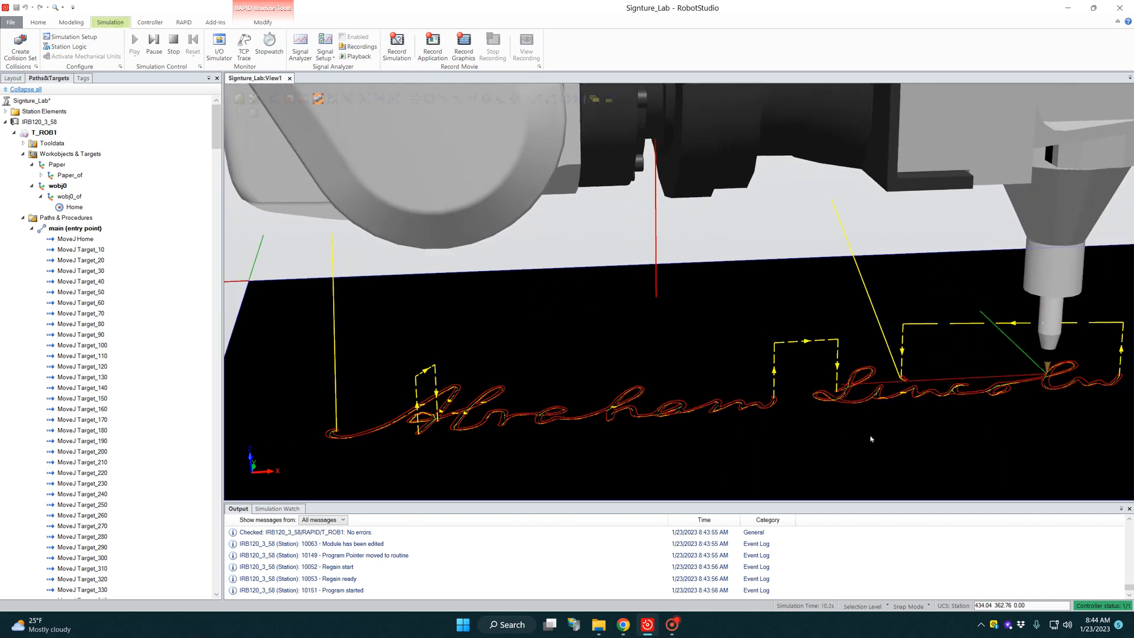
{"action": "scroll", "coordinate": [874, 438], "scroll_direction": "down", "scroll_amount": 5}
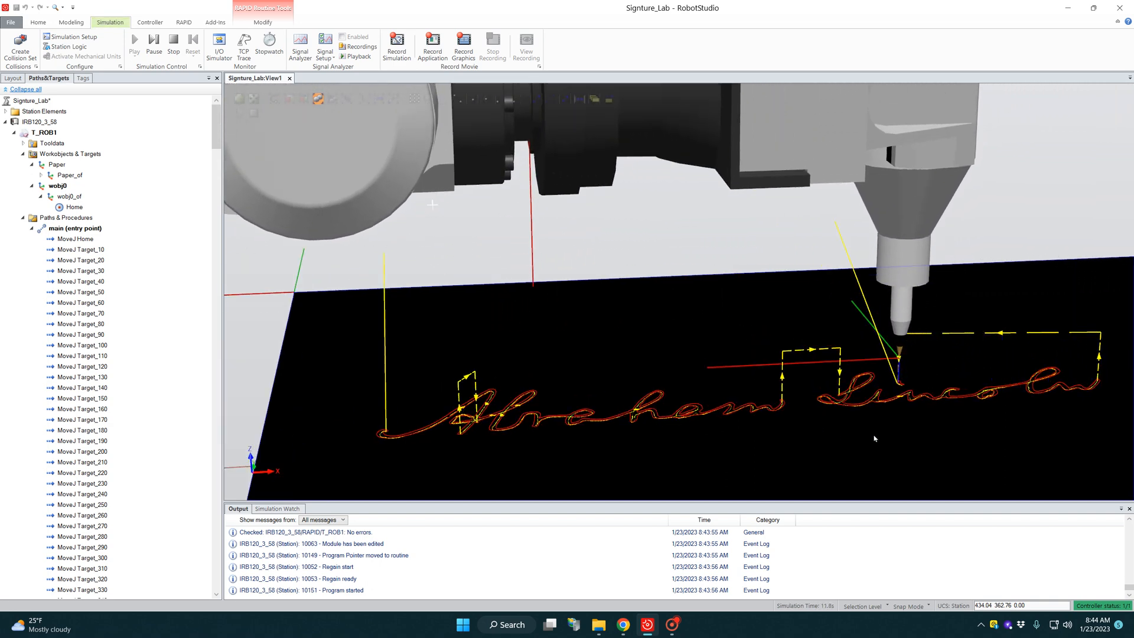
{"action": "scroll", "coordinate": [603, 369], "scroll_direction": "down", "scroll_amount": 5}
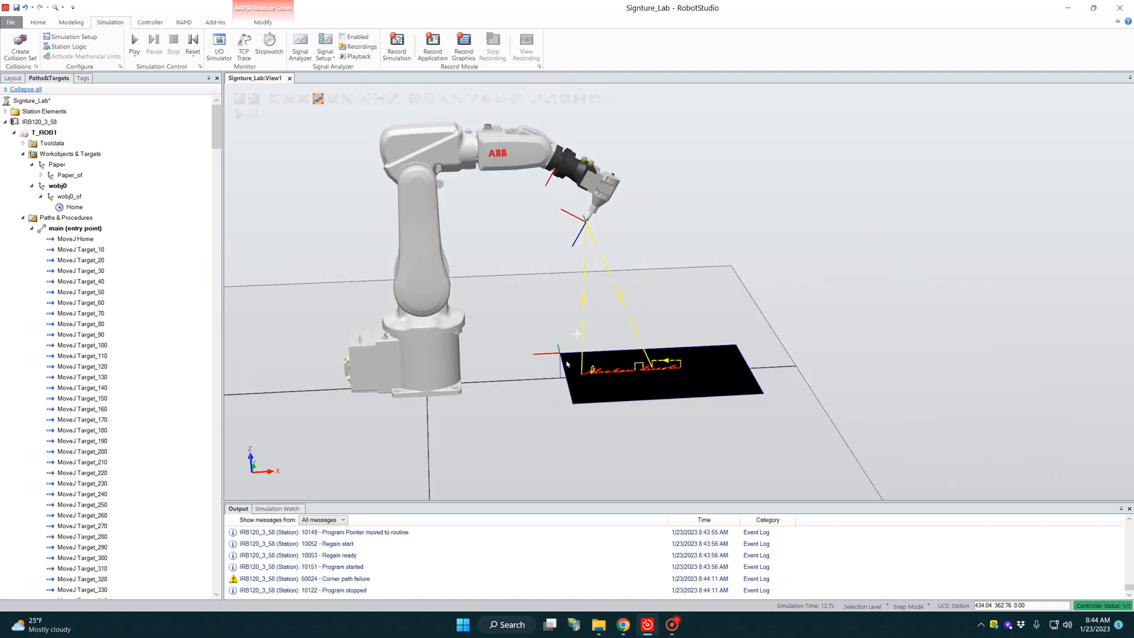
{"action": "scroll", "coordinate": [360, 147], "scroll_direction": "up", "scroll_amount": 2}
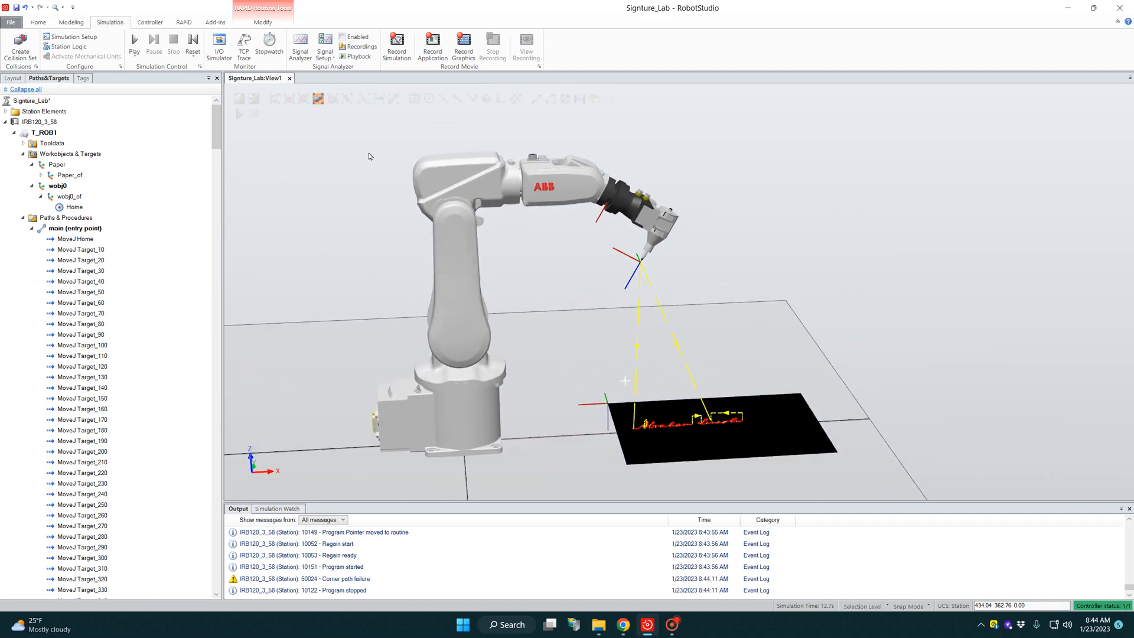
Step: Save the RAPID program as Signature_Lincoln on USB Drive (I:), and save the station project
{"action": "left_click", "coordinate": [184, 23]}
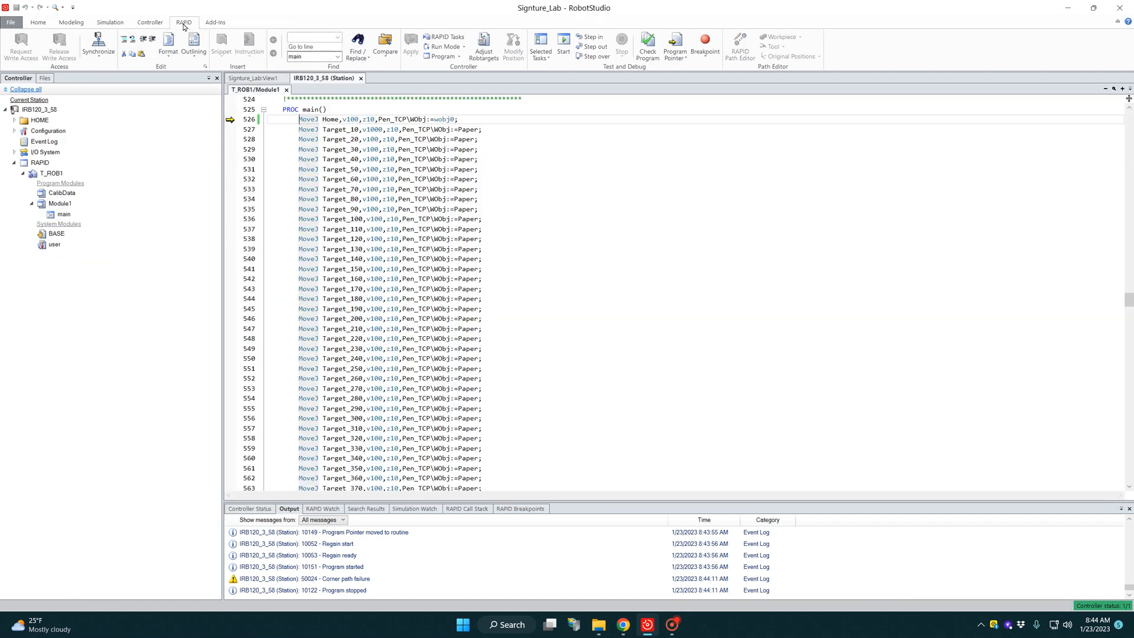
{"action": "left_click", "coordinate": [447, 57]}
{"action": "left_click", "coordinate": [462, 91]}
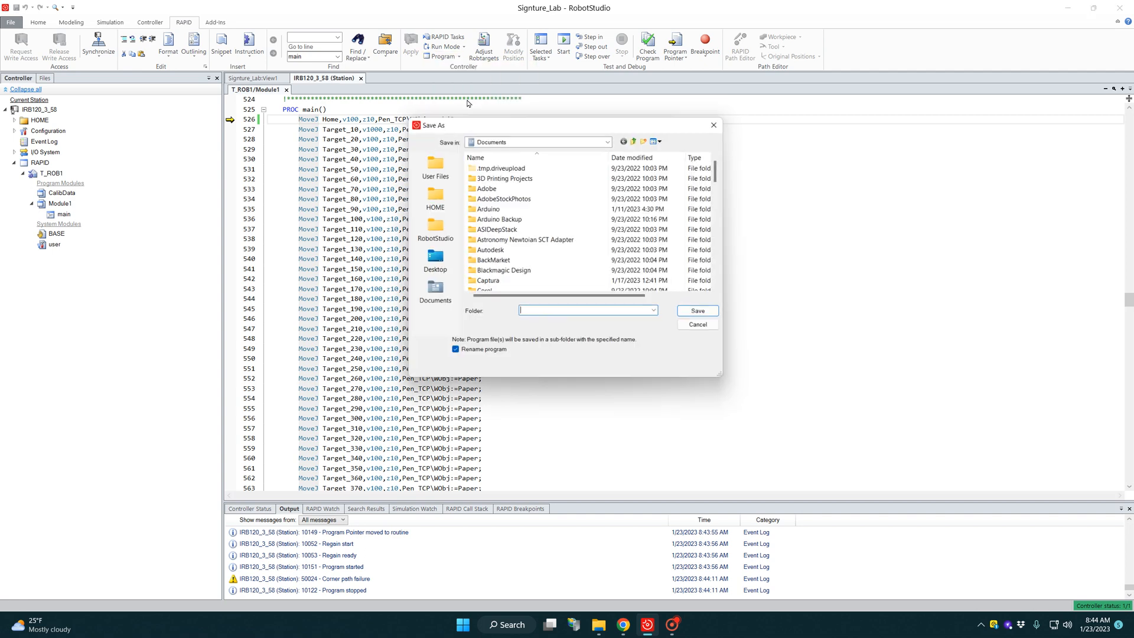
{"action": "left_click", "coordinate": [557, 139]}
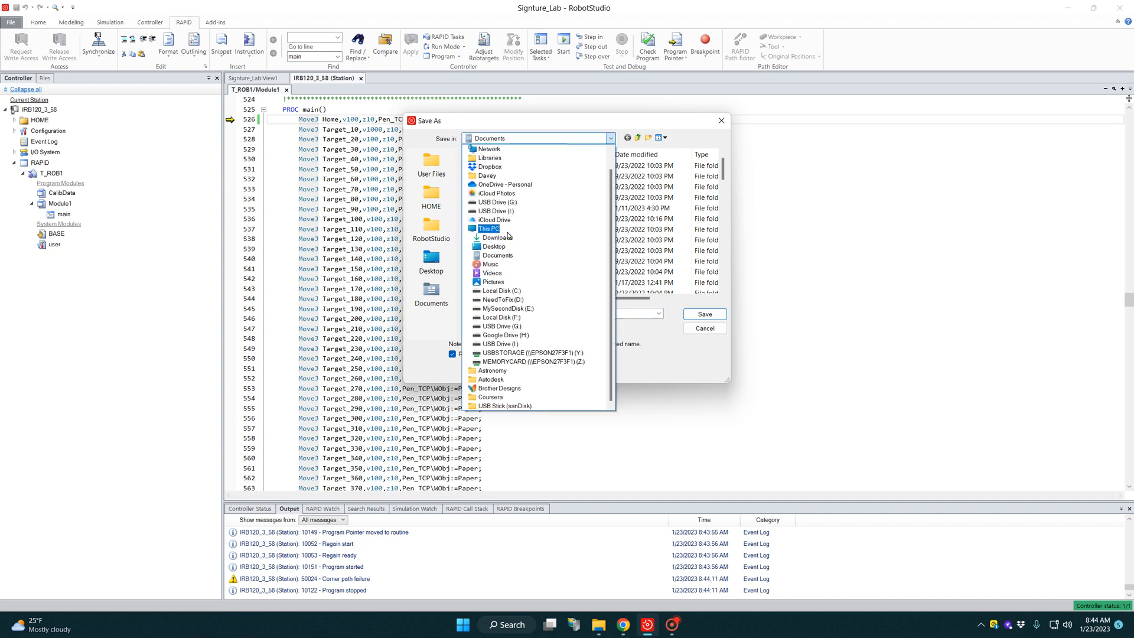
{"action": "left_click", "coordinate": [516, 345]}
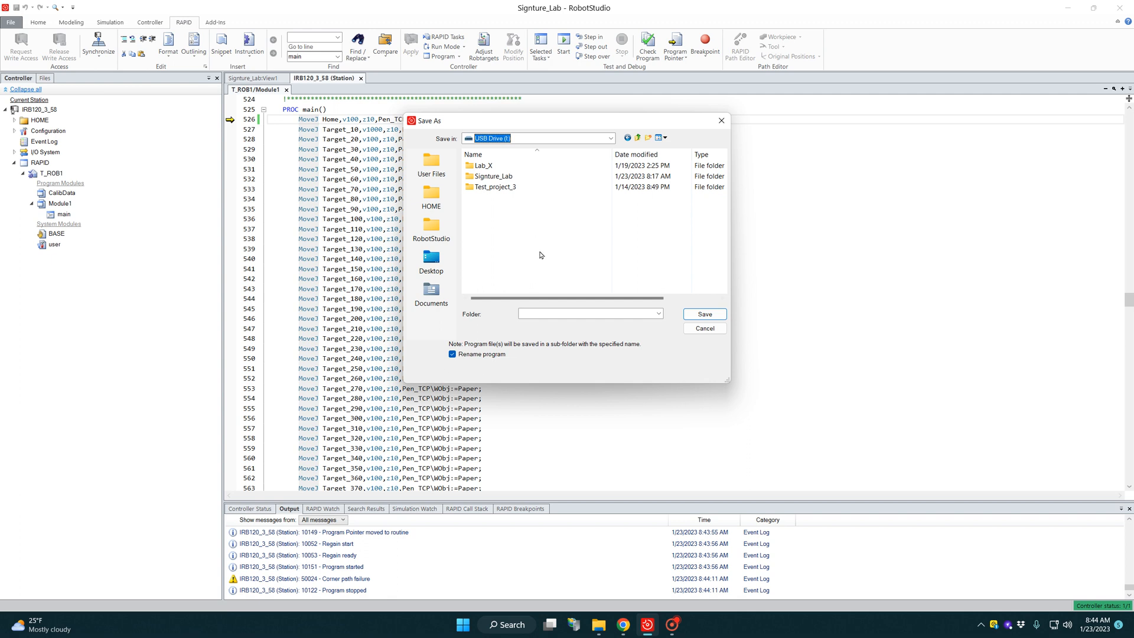
{"action": "left_click", "coordinate": [539, 314]}
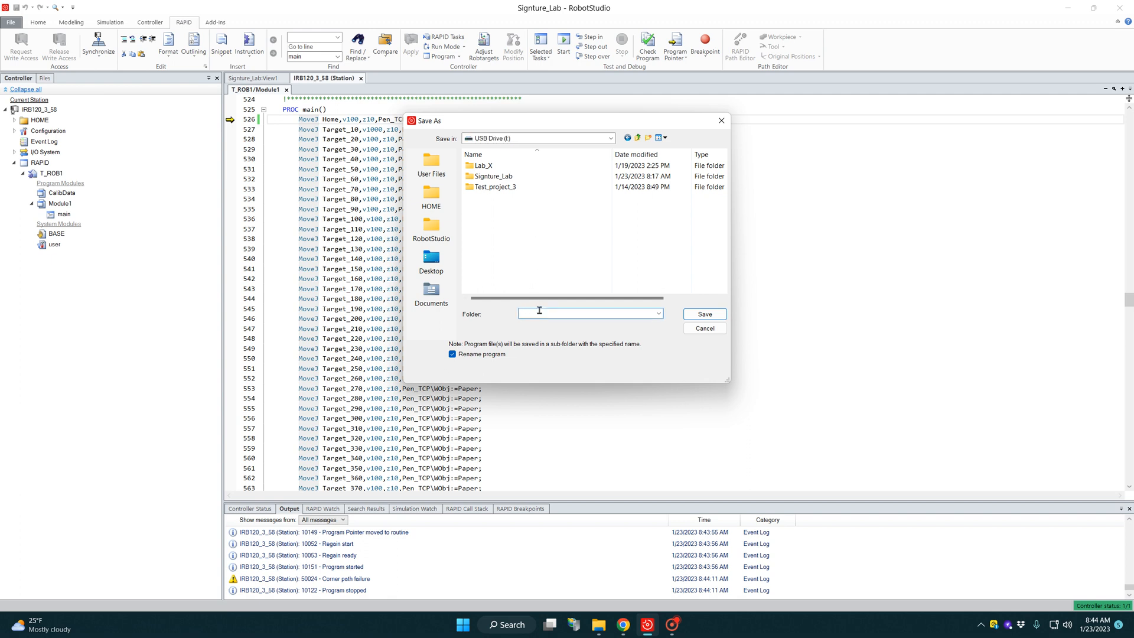
{"action": "type", "text": "Sig"}
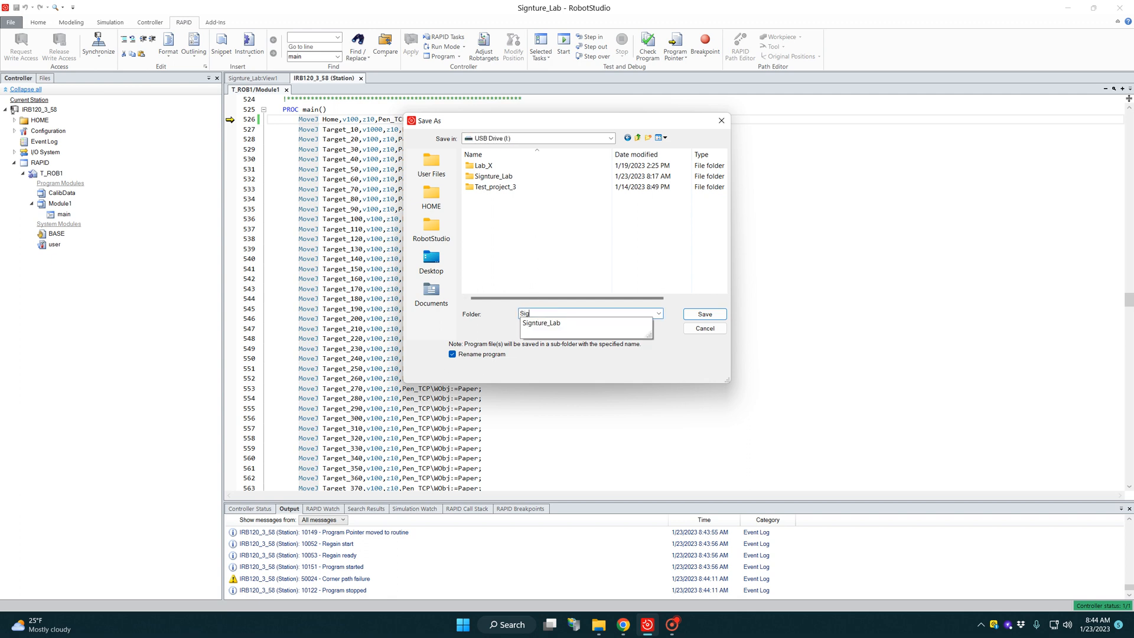
{"action": "type", "text": "nature_Lincoln"}
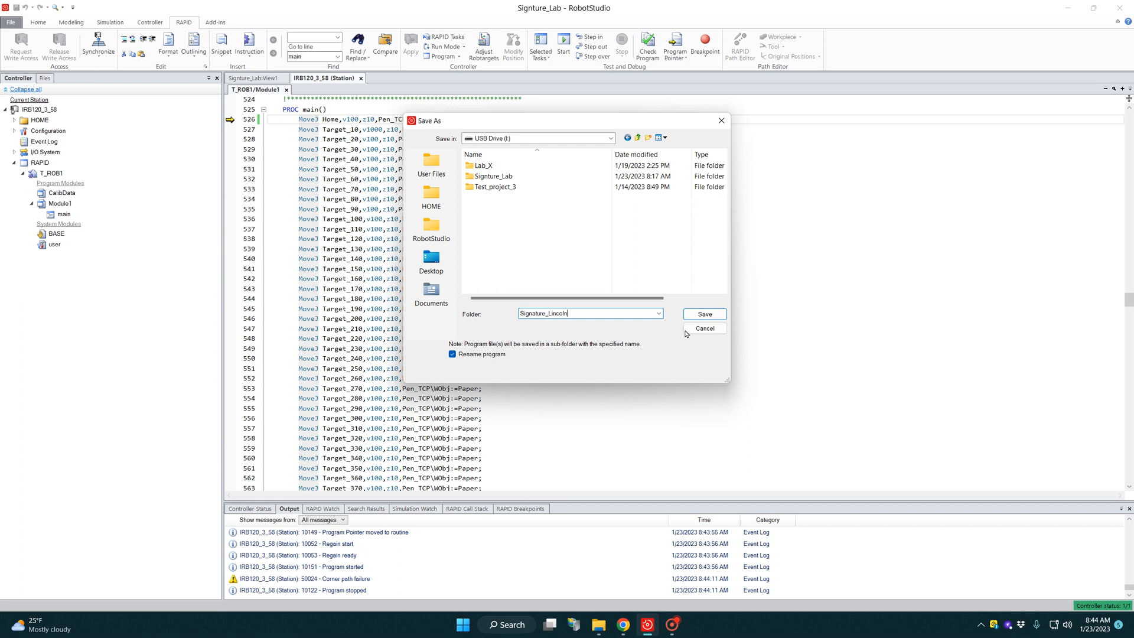
{"action": "left_click", "coordinate": [705, 314]}
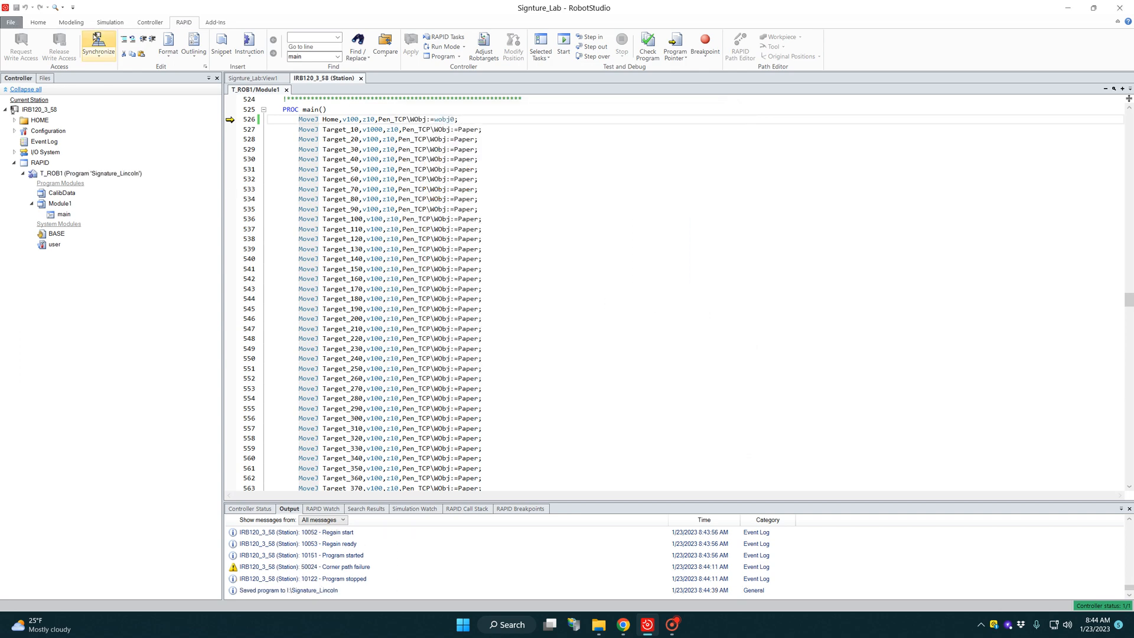
{"action": "left_click", "coordinate": [45, 26]}
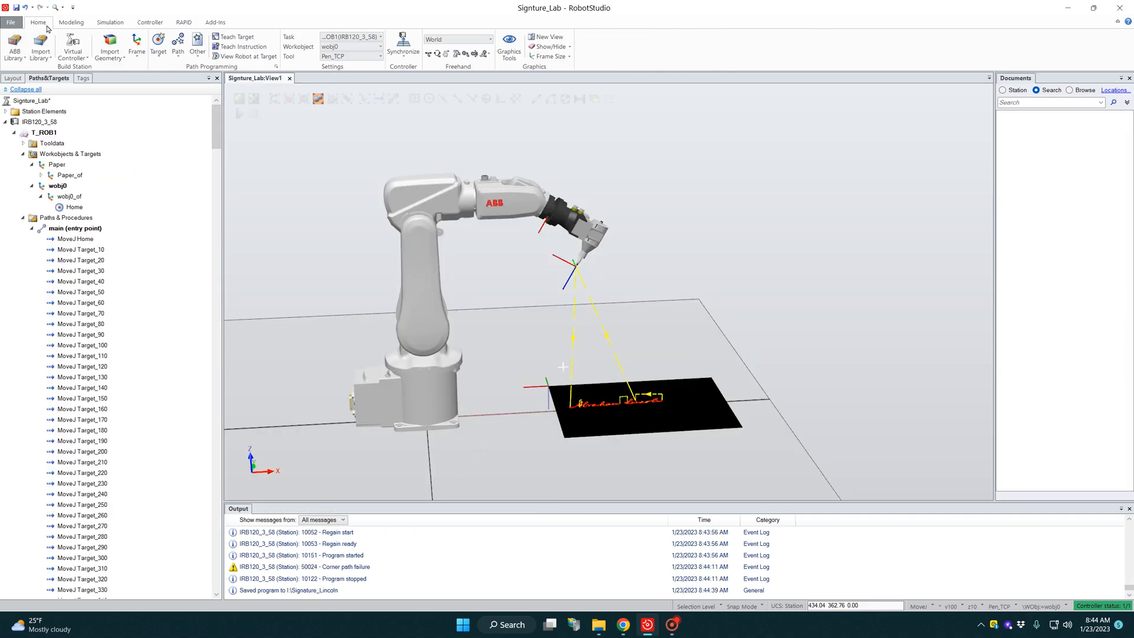
{"action": "left_click", "coordinate": [16, 8]}
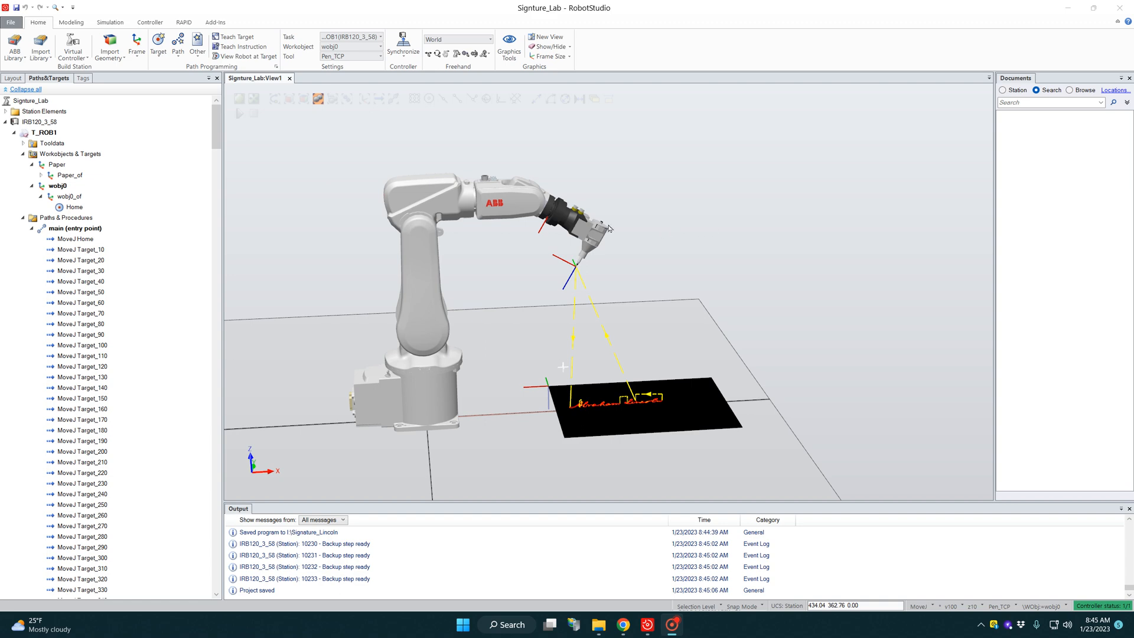
Step: Start the virtual IRC5 FlexPendant and move its window clear of the controller tree
{"action": "left_click", "coordinate": [150, 22]}
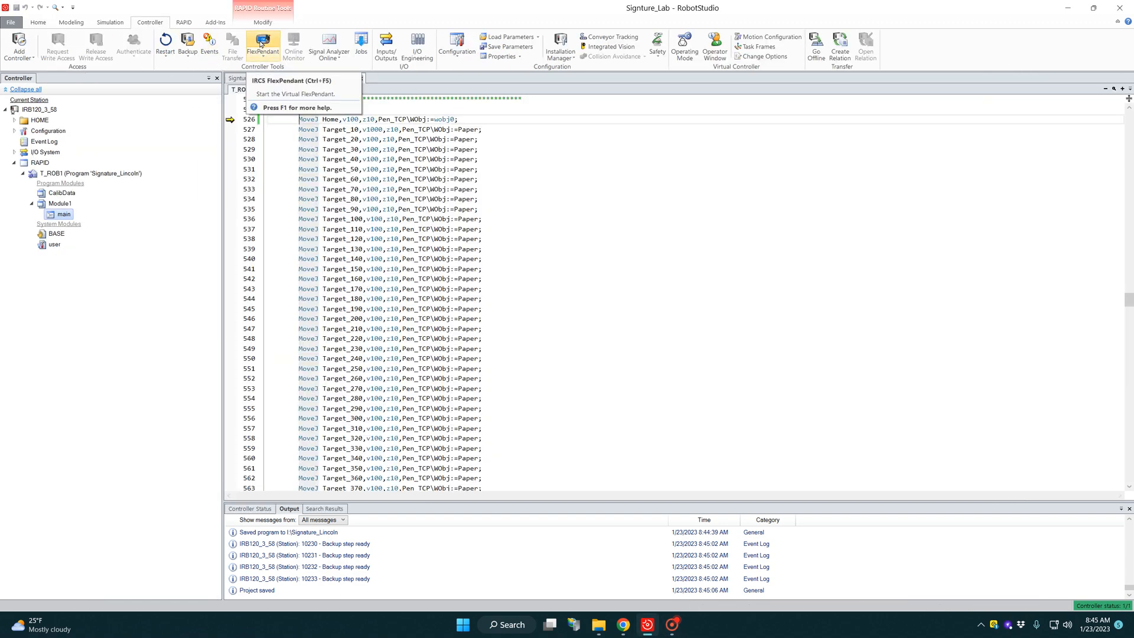
{"action": "left_click", "coordinate": [261, 43]}
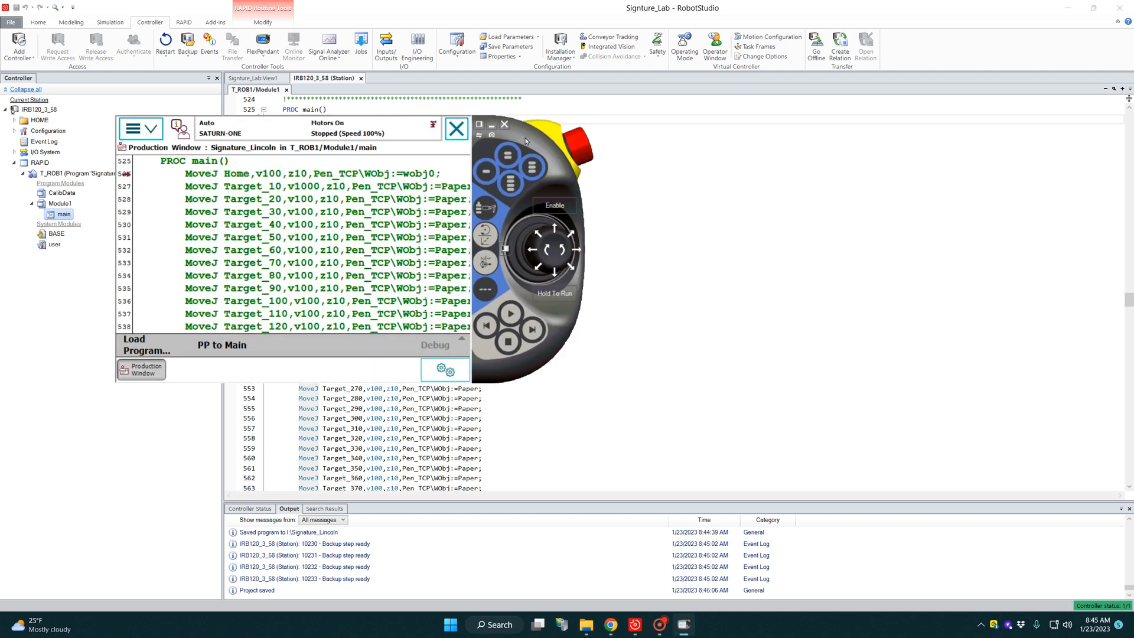
{"action": "left_click_drag", "start_coordinate": [525, 141], "coordinate": [776, 144]}
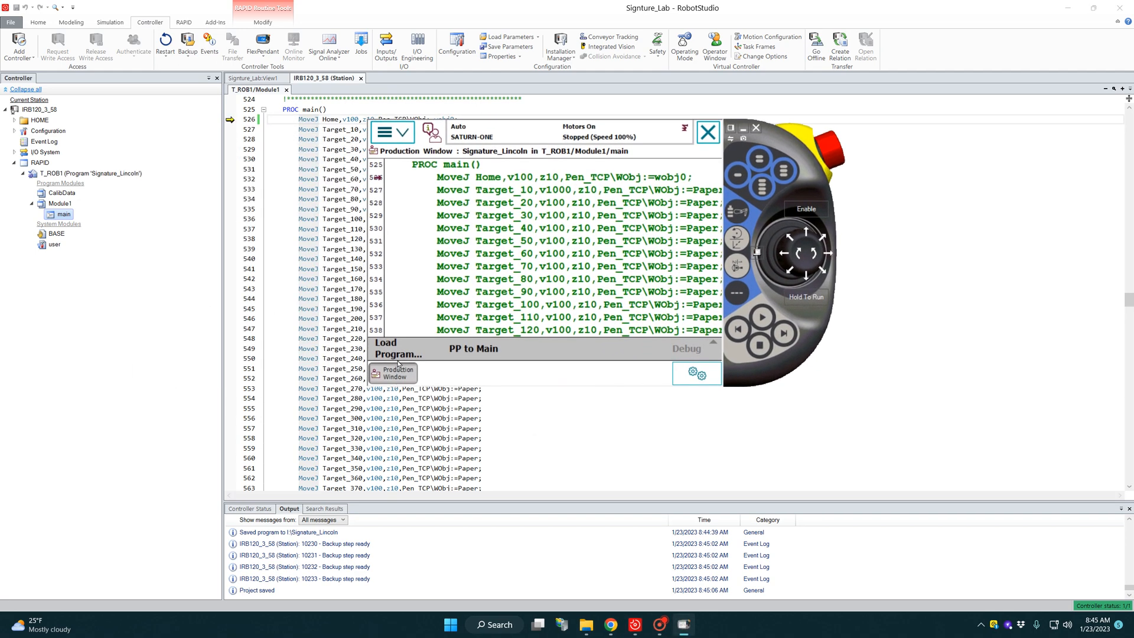
Step: Load the program Signature_Lincoln.pgf from the I:/Signature_Lincoln folder in the FlexPendant's Production Window
{"action": "left_click", "coordinate": [389, 352]}
{"action": "left_click", "coordinate": [472, 325]}
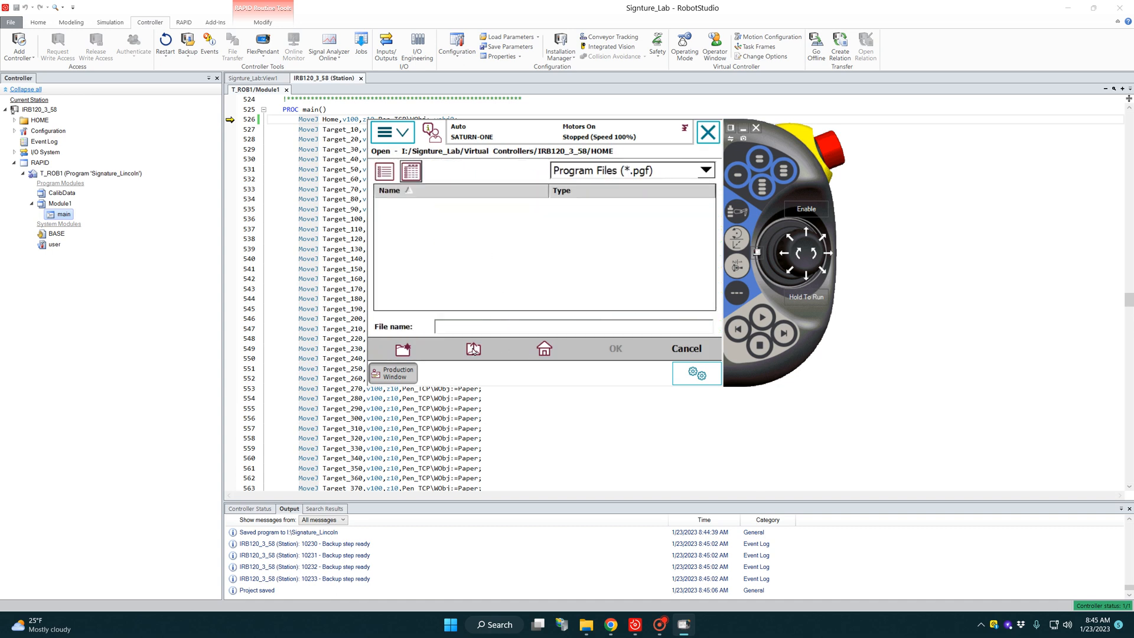
{"action": "left_click", "coordinate": [473, 349]}
{"action": "left_click", "coordinate": [473, 349]}
{"action": "left_click", "coordinate": [473, 349]}
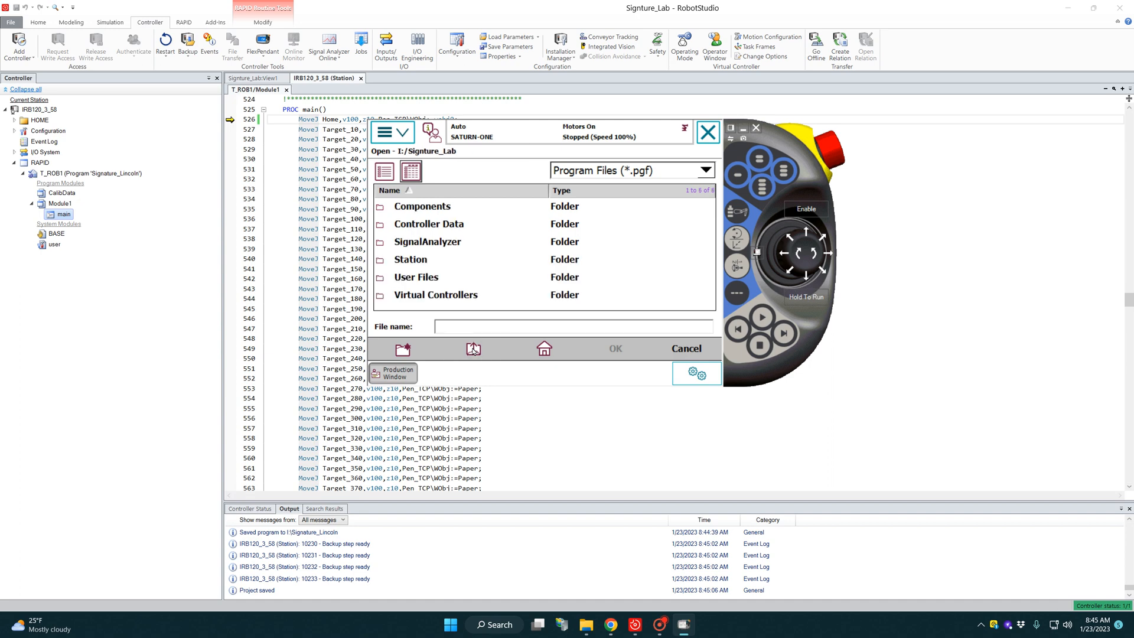
{"action": "left_click", "coordinate": [473, 349]}
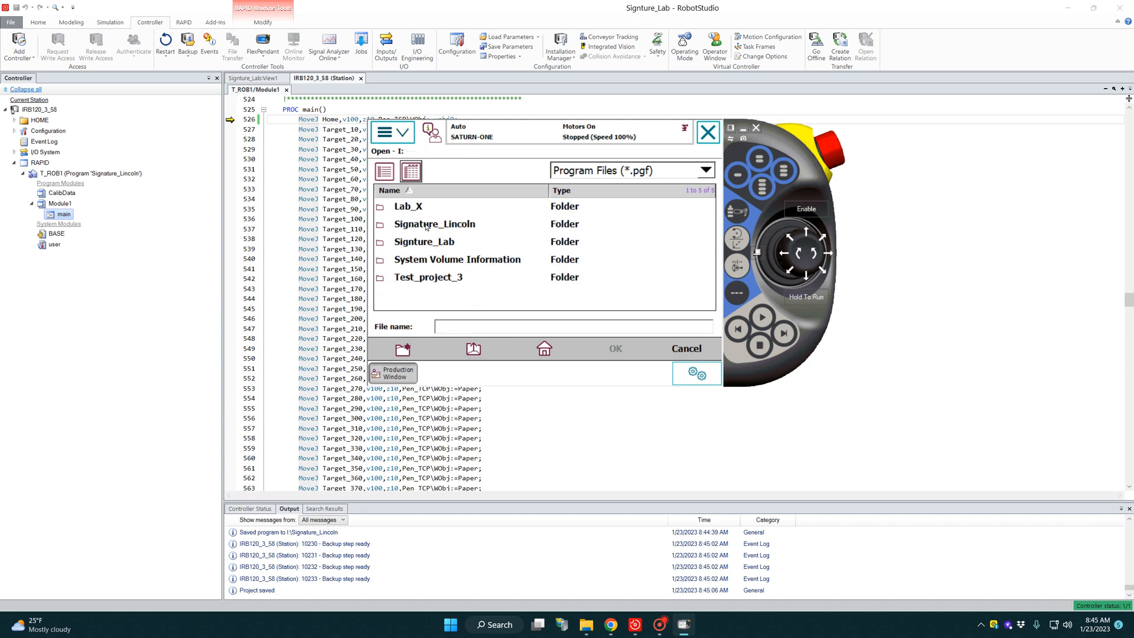
{"action": "left_click", "coordinate": [425, 225]}
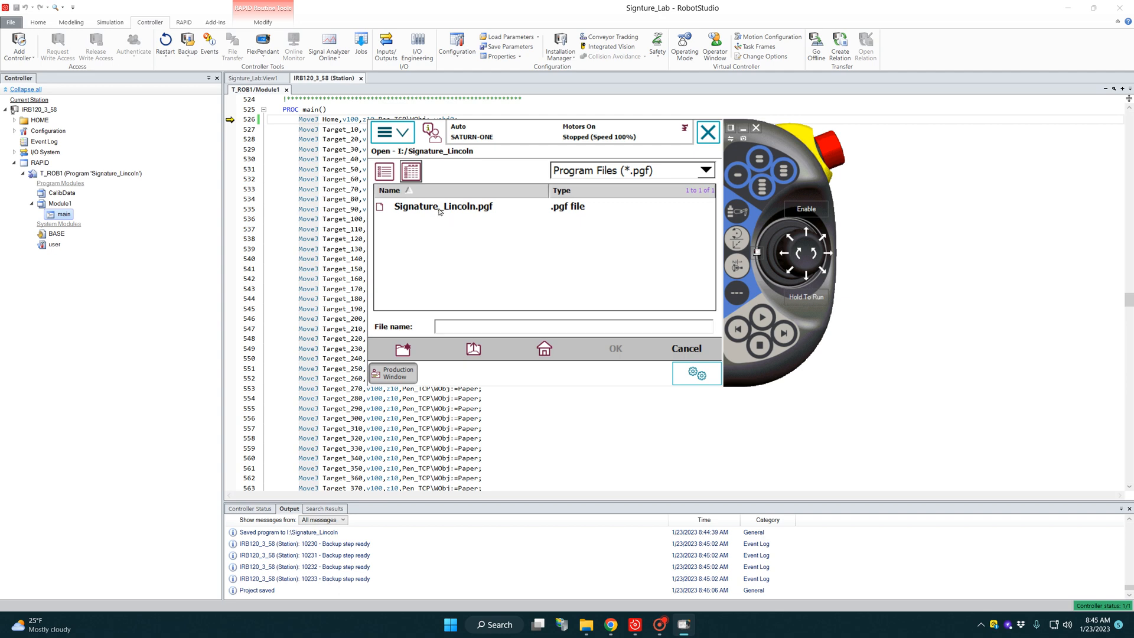
{"action": "left_click", "coordinate": [439, 209]}
{"action": "left_click", "coordinate": [617, 350]}
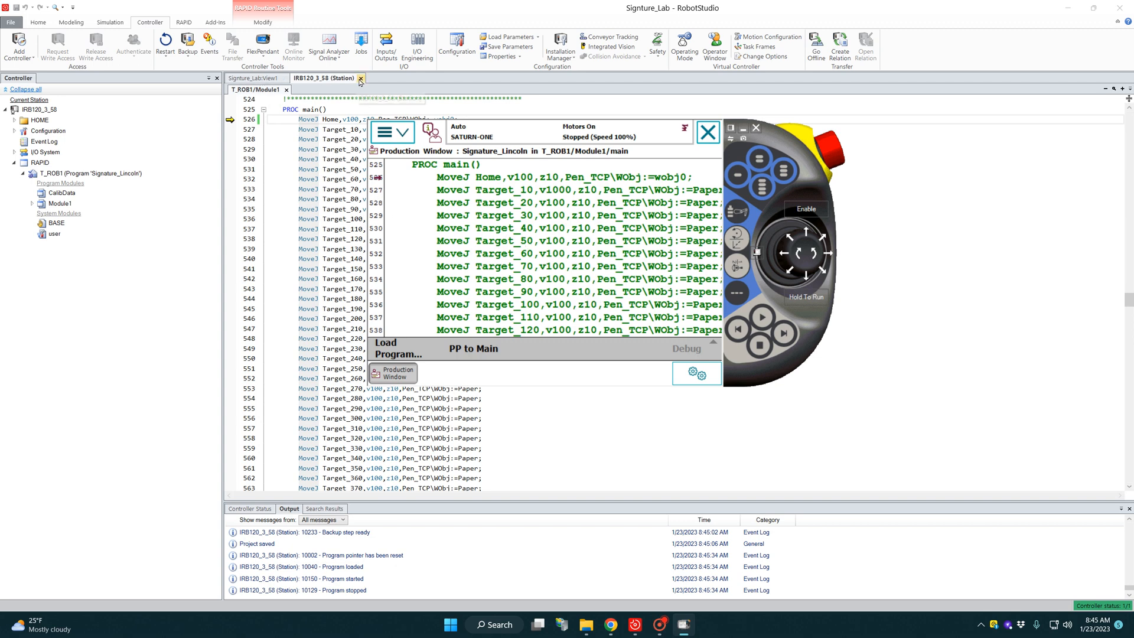
Step: Close the RAPID editor, place the FlexPendant beside the robot view and run the loaded program, watching the pen at the signature
{"action": "left_click", "coordinate": [361, 78]}
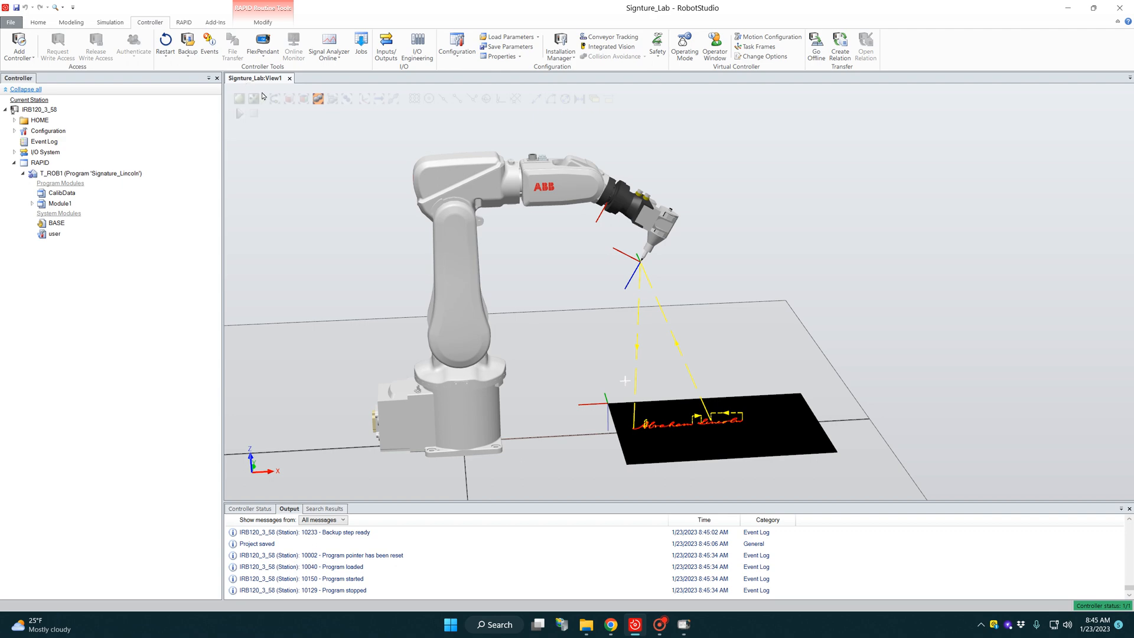
{"action": "left_click", "coordinate": [263, 42]}
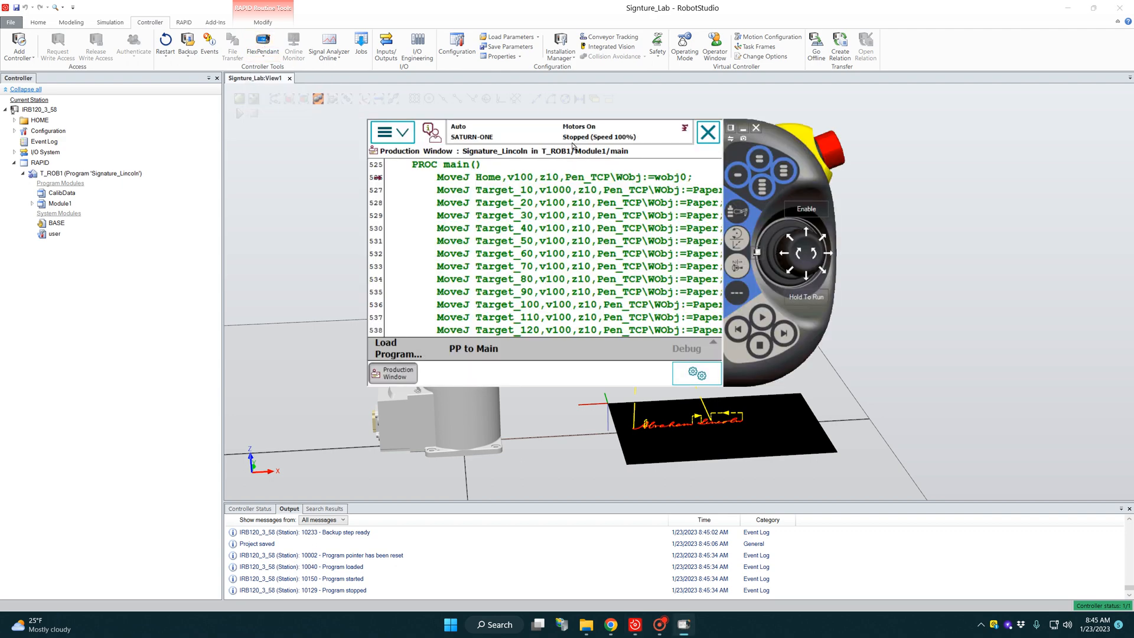
{"action": "left_click_drag", "start_coordinate": [772, 136], "coordinate": [359, 336]}
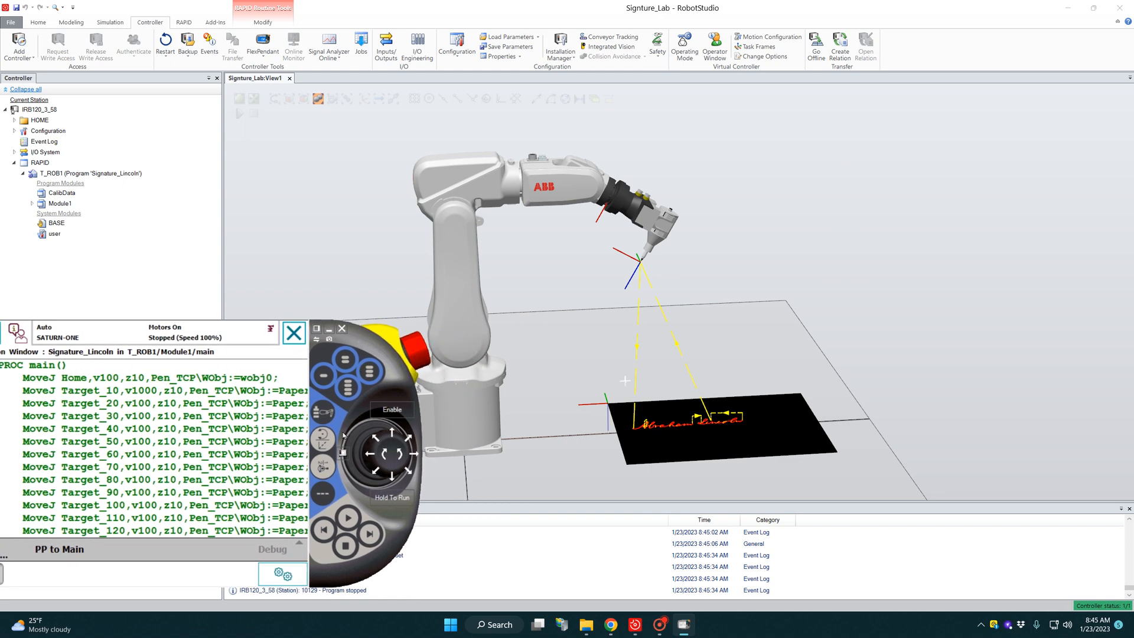
{"action": "left_click", "coordinate": [348, 519]}
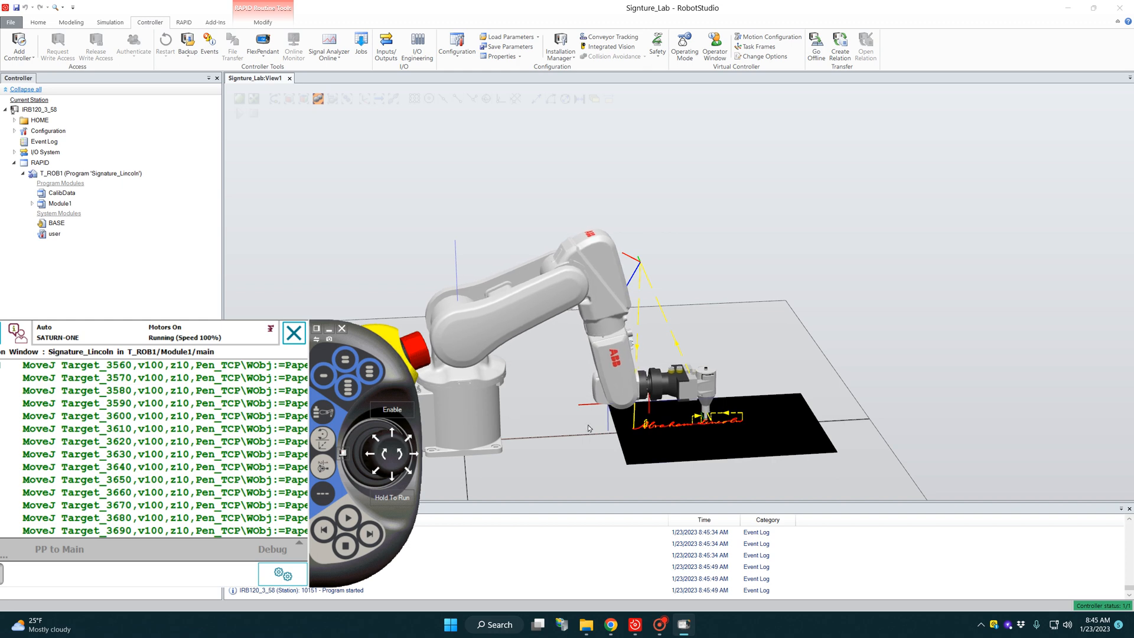
{"action": "scroll", "coordinate": [720, 436], "scroll_direction": "up", "scroll_amount": 5}
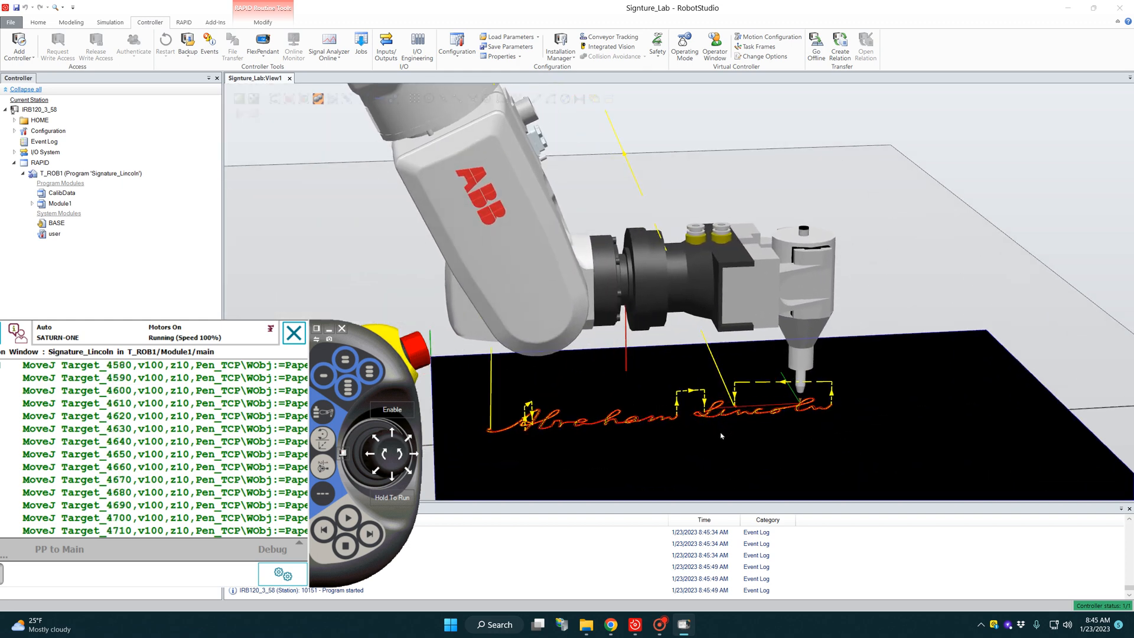